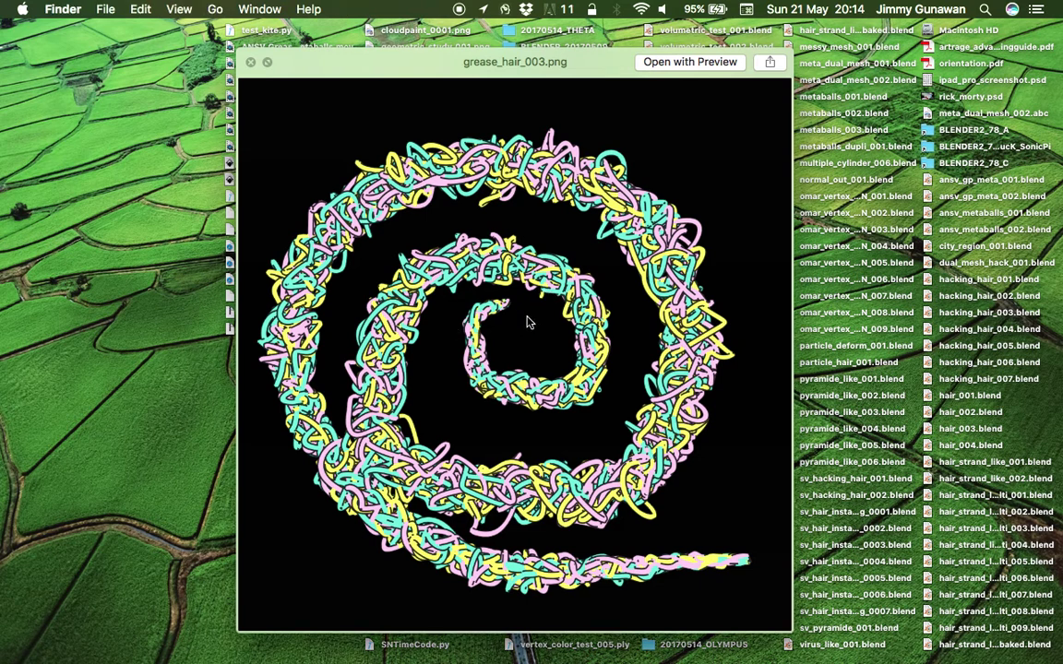
# Browse back and forth through the grease hair reference images in the preview.
pyautogui.press('Up')
pyautogui.press('Down')
pyautogui.press('Up')
pyautogui.press('Down')
pyautogui.press('Up')
pyautogui.press('Down')
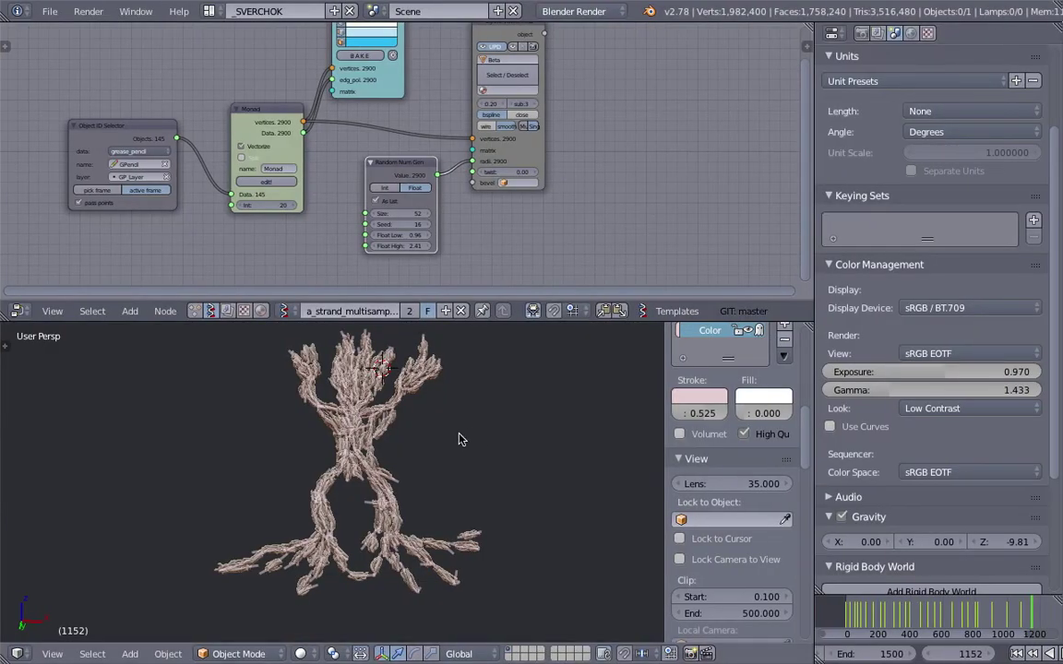
# Turn off Matcap shading for the tree-shaped strand model in the 3D viewport.
pyautogui.scroll(8, 448, 442)
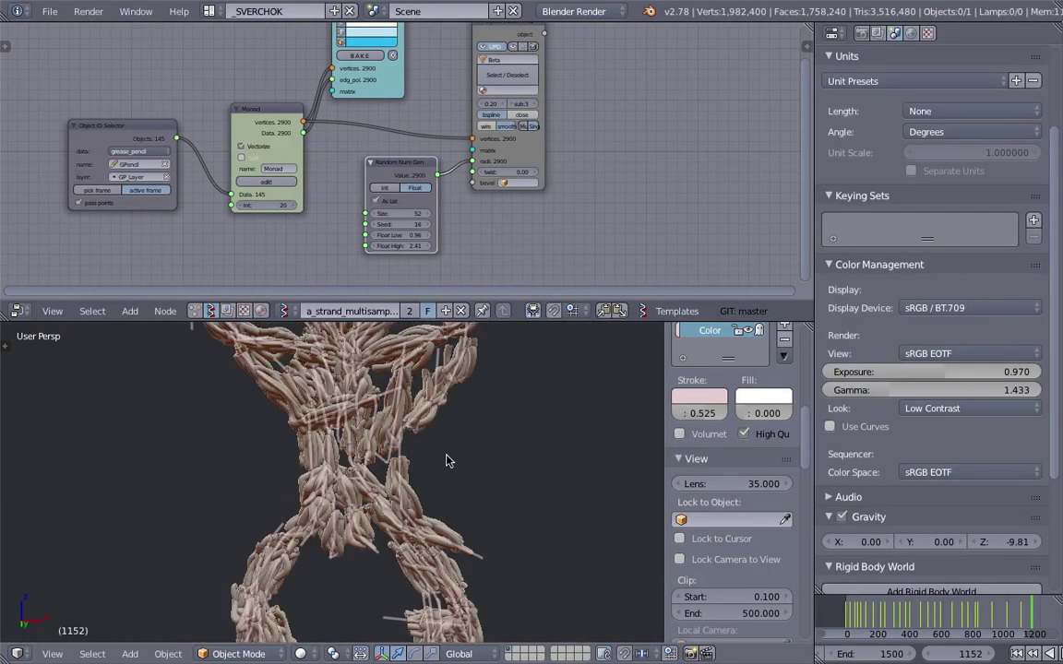
pyautogui.scroll(3, 448, 457)
pyautogui.scroll(-10, 442, 461)
pyautogui.scroll(-8, 706, 549)
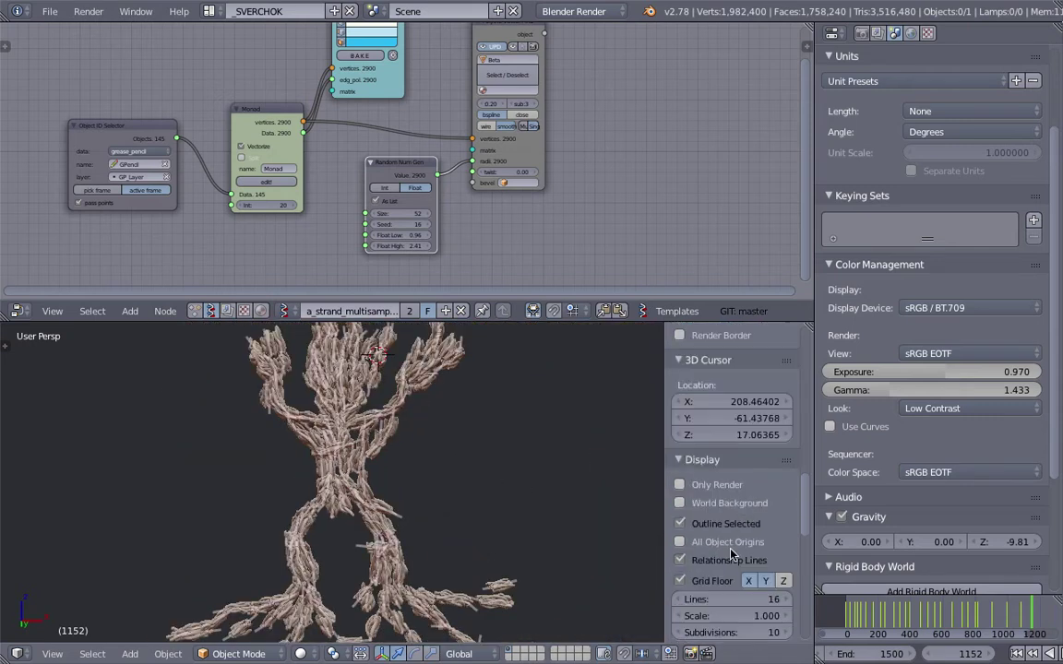
pyautogui.scroll(-8, 726, 561)
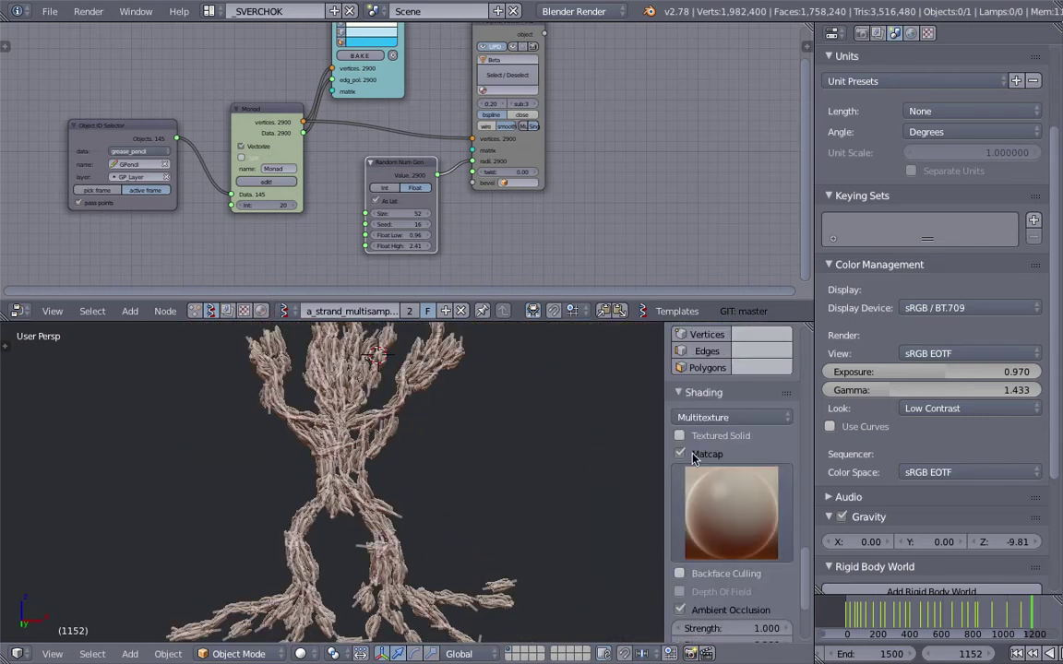
pyautogui.click(679, 454)
pyautogui.scroll(-3, 466, 471)
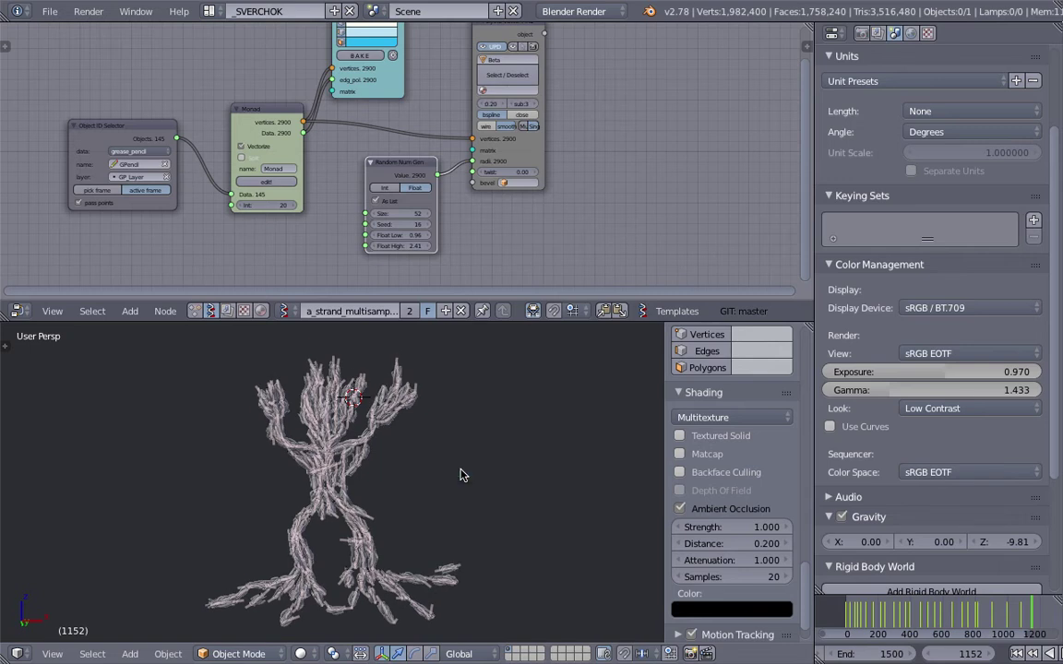
# Remove the existing grease pencil layer that holds the tree strokes.
pyautogui.scroll(10, 762, 435)
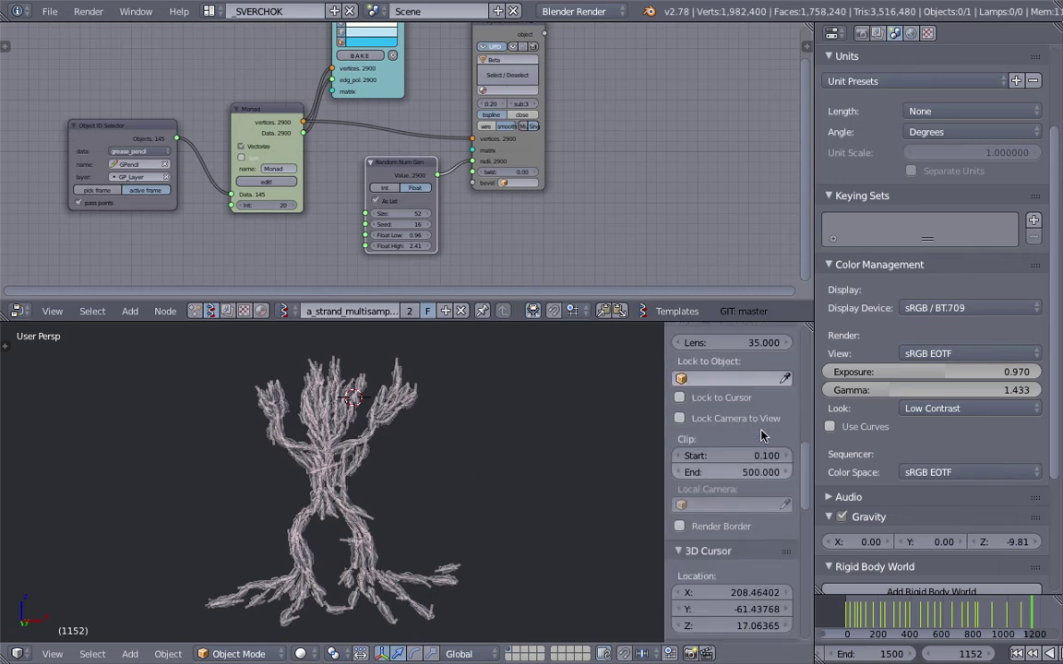
pyautogui.scroll(8, 762, 436)
pyautogui.scroll(5, 777, 477)
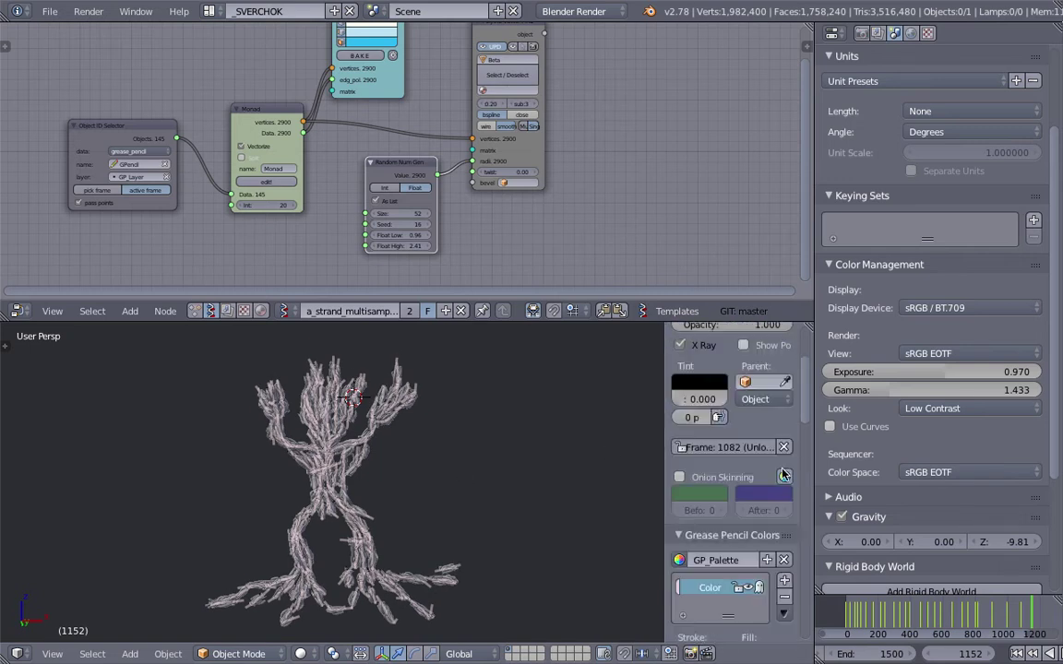
pyautogui.click(784, 353)
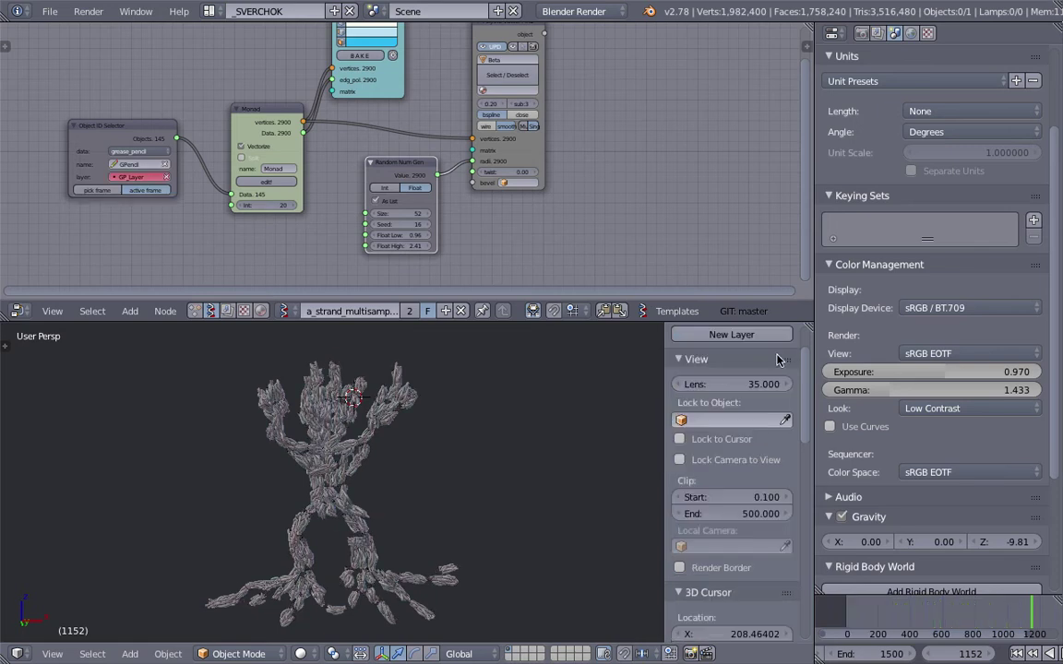
# Return the timeline to frame 1 and delete the leftover tree strand mesh from the scene.
pyautogui.click(523, 471)
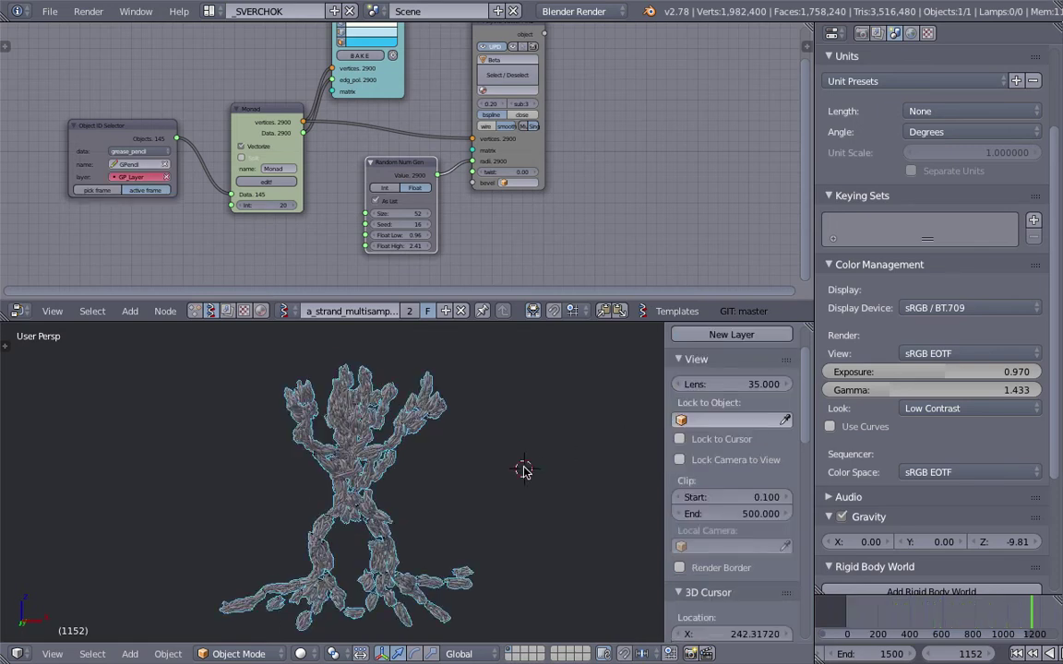
pyautogui.click(1018, 653)
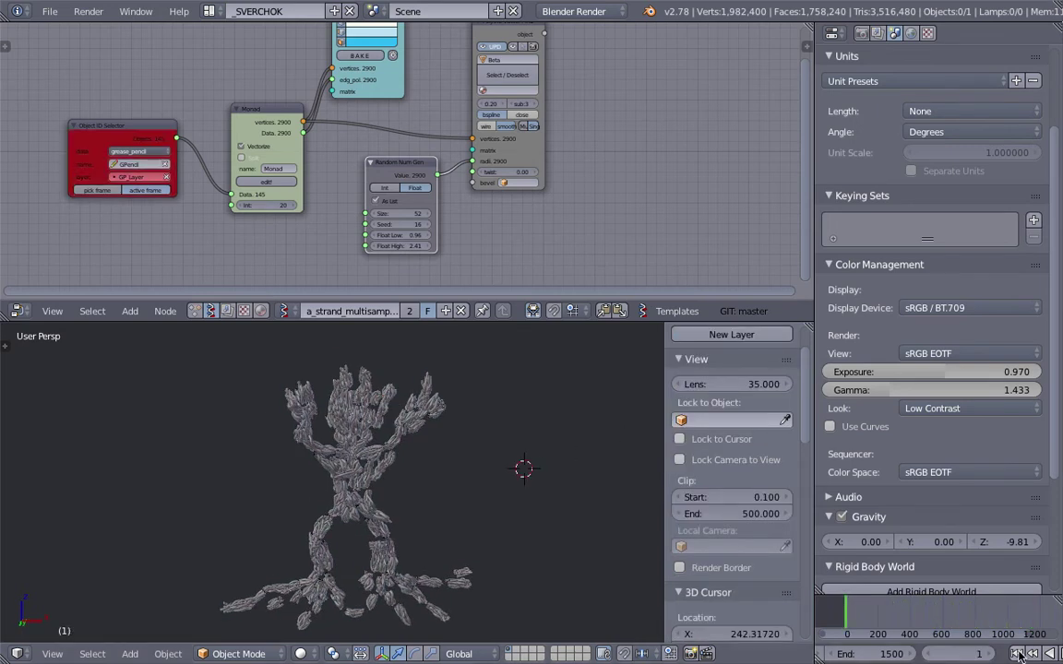
pyautogui.click(461, 528)
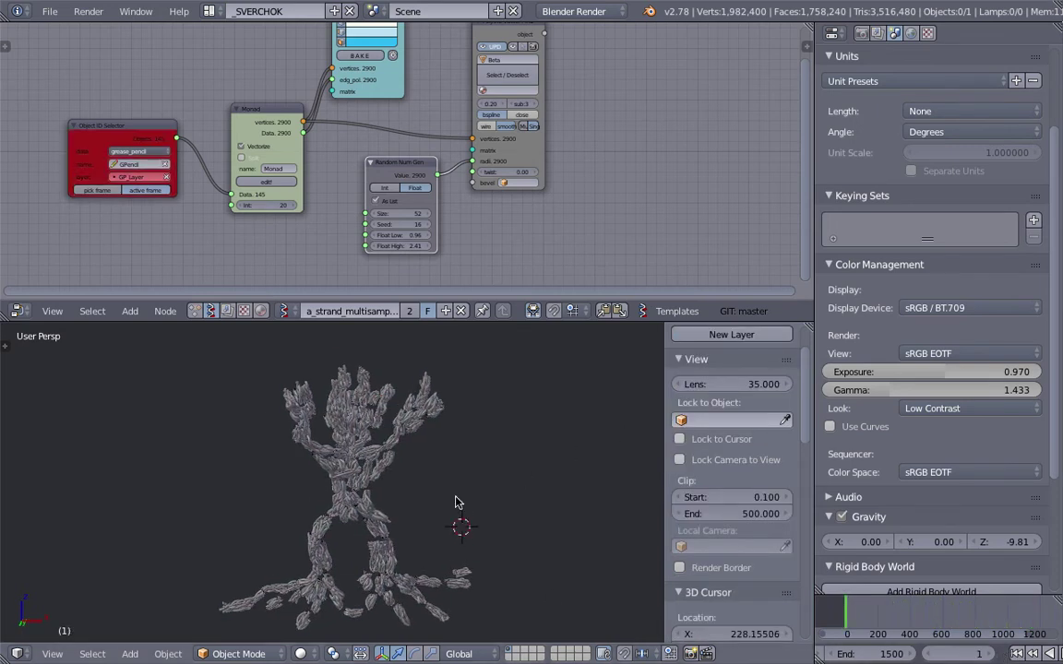
pyautogui.press('a')
pyautogui.press('x')
pyautogui.click(272, 367)
pyautogui.moveTo(371, 409); pyautogui.dragTo(384, 417, button='middle')
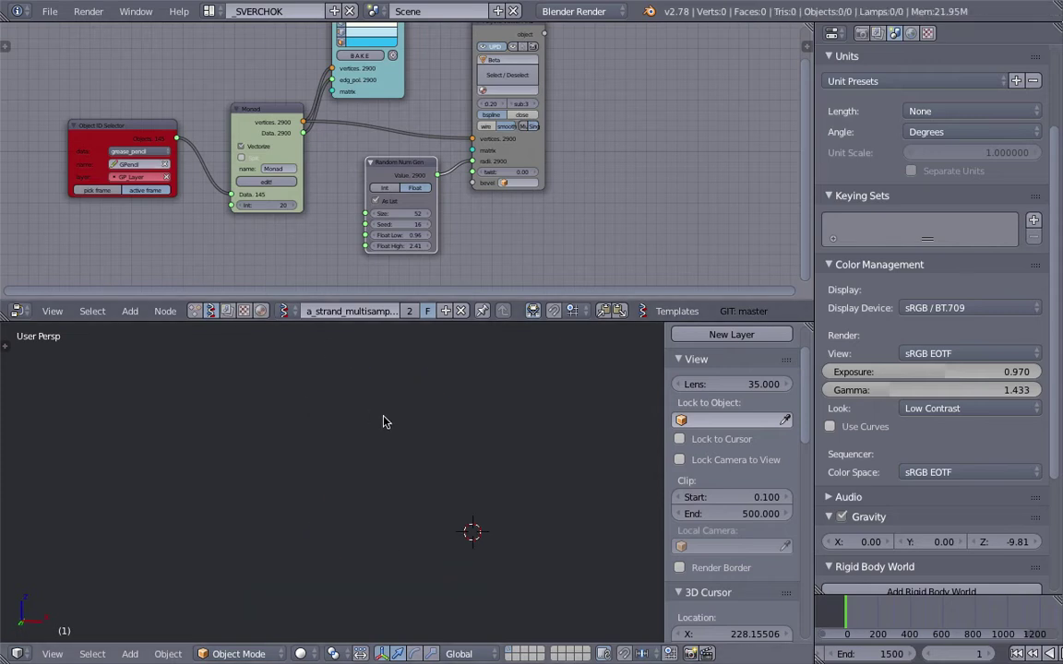
# Draw a grease pencil spiral of about two turns and move the timeline to frame 152 to generate its strands.
pyautogui.press('d')
pyautogui.moveTo(307, 455)
pyautogui.mouseDown()
pyautogui.moveTo(302, 475)
pyautogui.moveTo(316, 427)
pyautogui.moveTo(285, 501)
pyautogui.moveTo(379, 448)
pyautogui.moveTo(244, 412)
pyautogui.moveTo(292, 540)
pyautogui.moveTo(391, 509)
pyautogui.mouseUp()
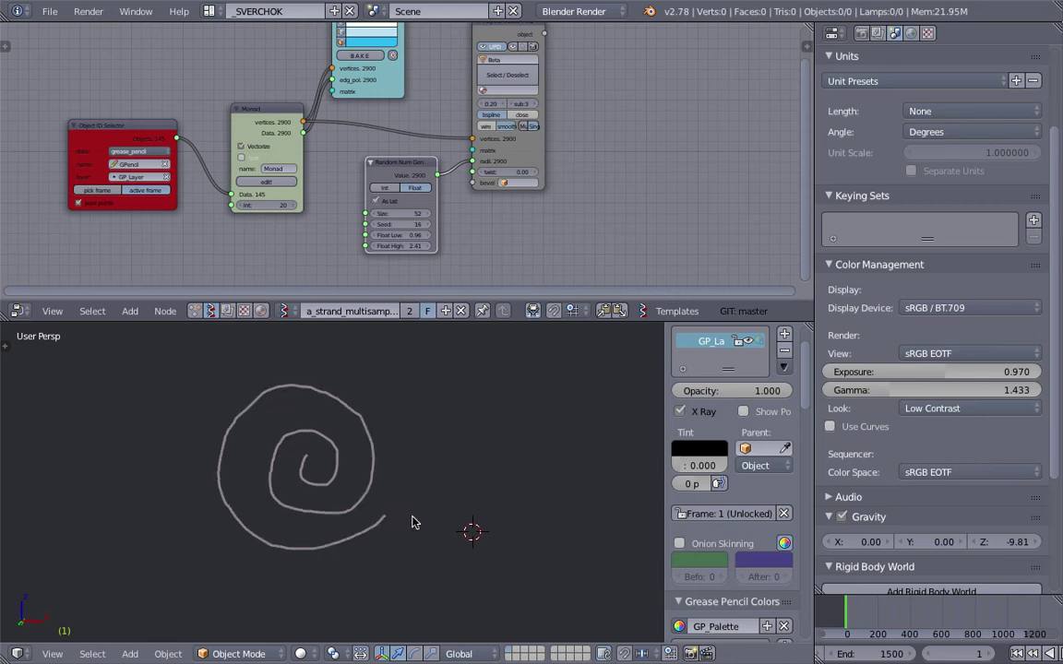
pyautogui.click(871, 613)
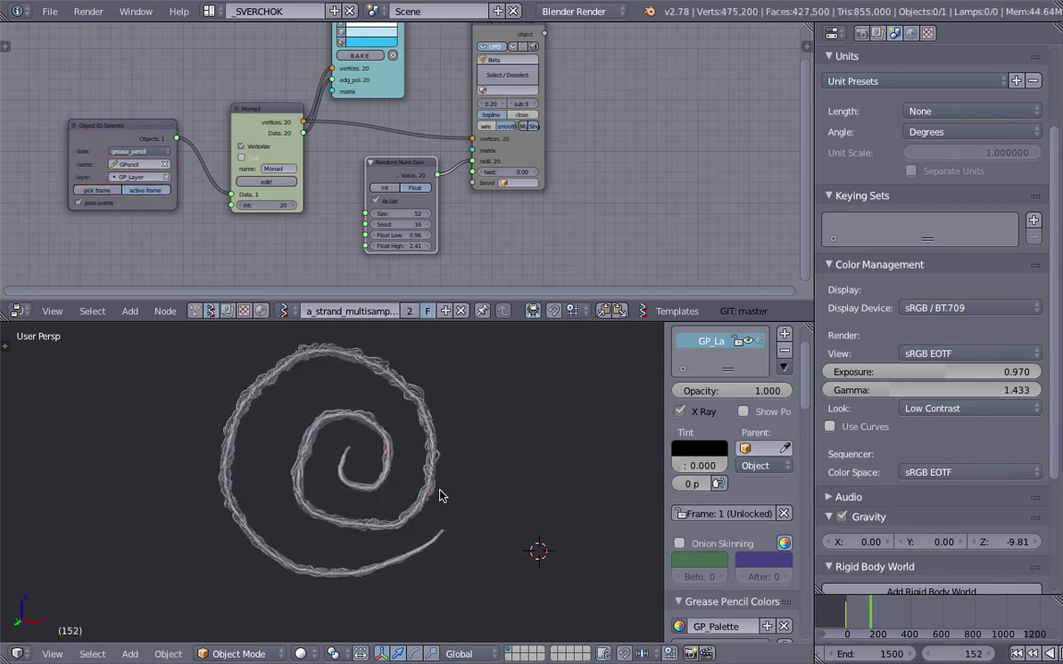
# Set the seed of the Random Num Gen node to 39.
pyautogui.scroll(3, 469, 135)
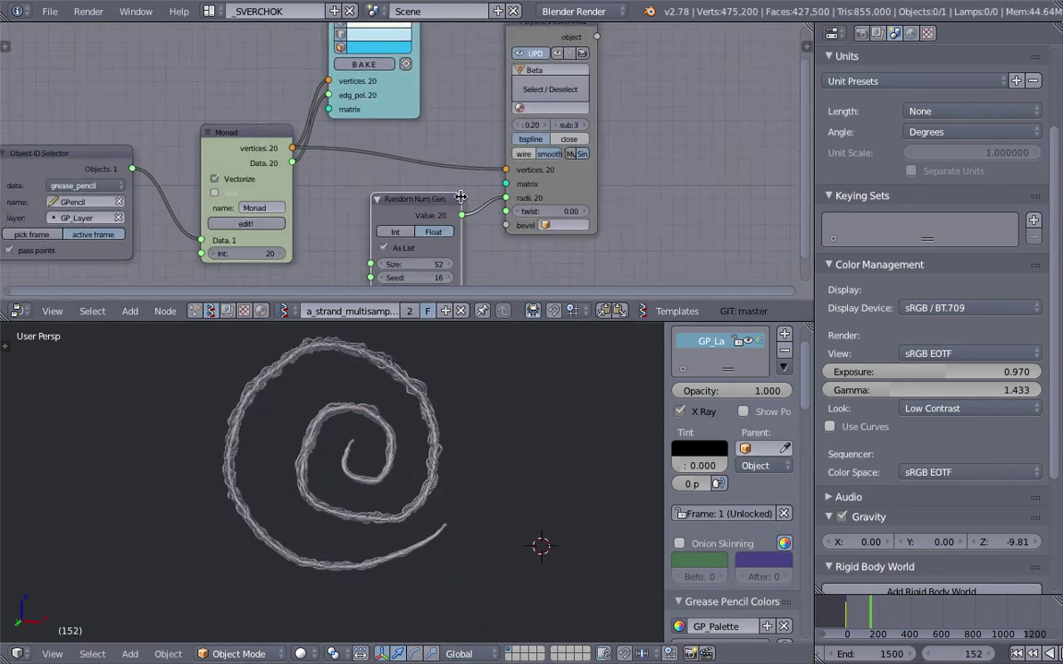
pyautogui.moveTo(420, 241); pyautogui.dragTo(457, 242)
pyautogui.moveTo(373, 156); pyautogui.dragTo(390, 178, button='middle')
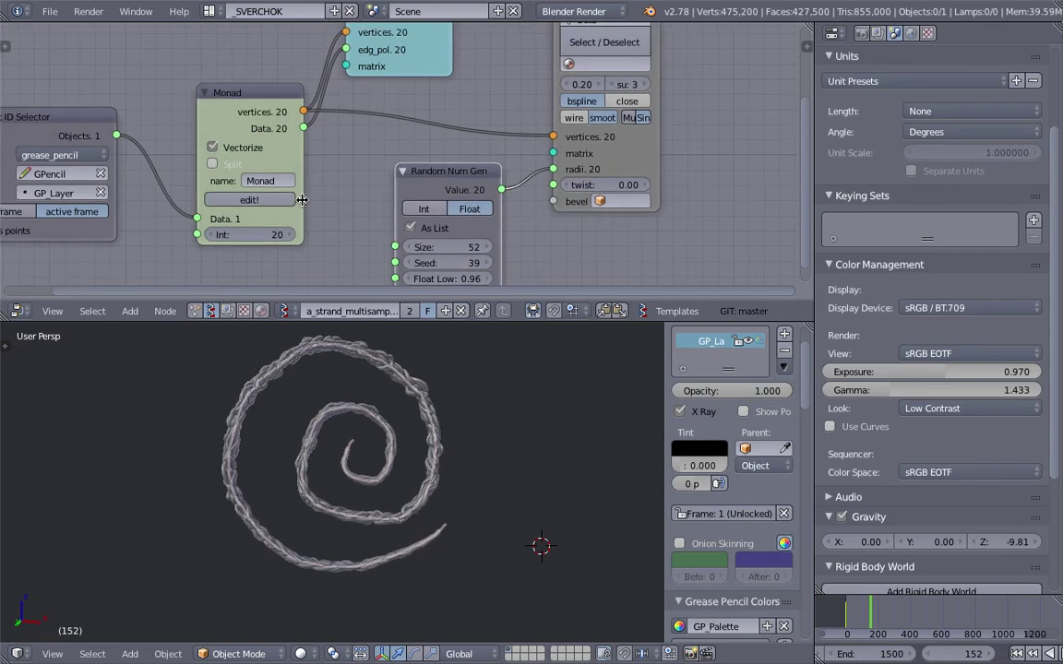
# Open the Monad group for editing and set the amount of the Multiply node between Vector Noise and Move to 10.
pyautogui.click(274, 203)
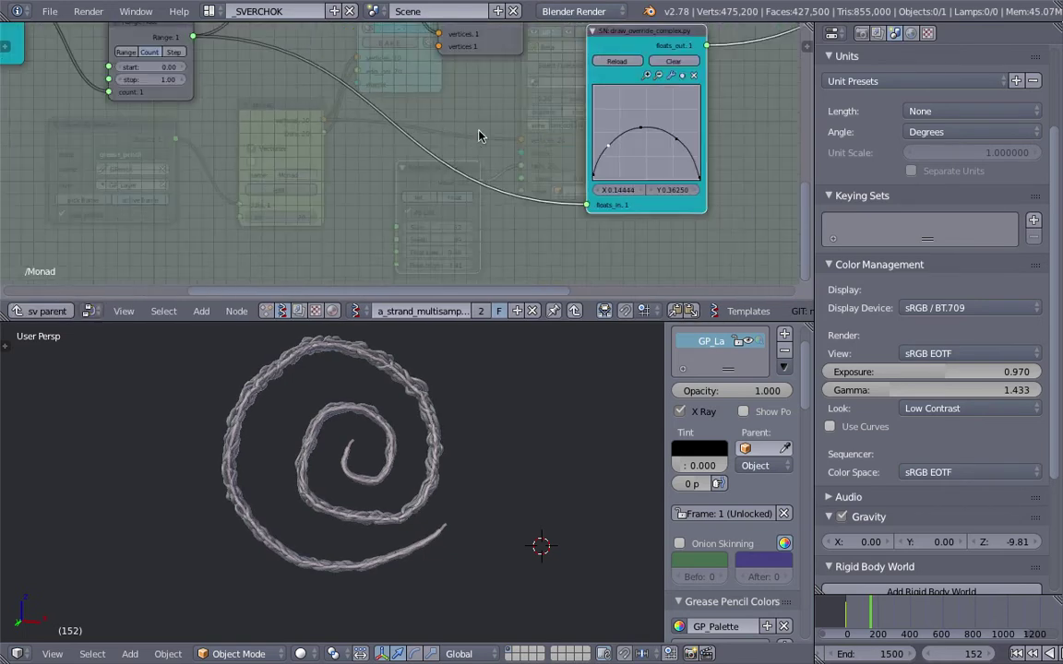
pyautogui.moveTo(667, 93); pyautogui.dragTo(415, 221, button='middle')
pyautogui.moveTo(659, 104); pyautogui.dragTo(461, 180, button='middle')
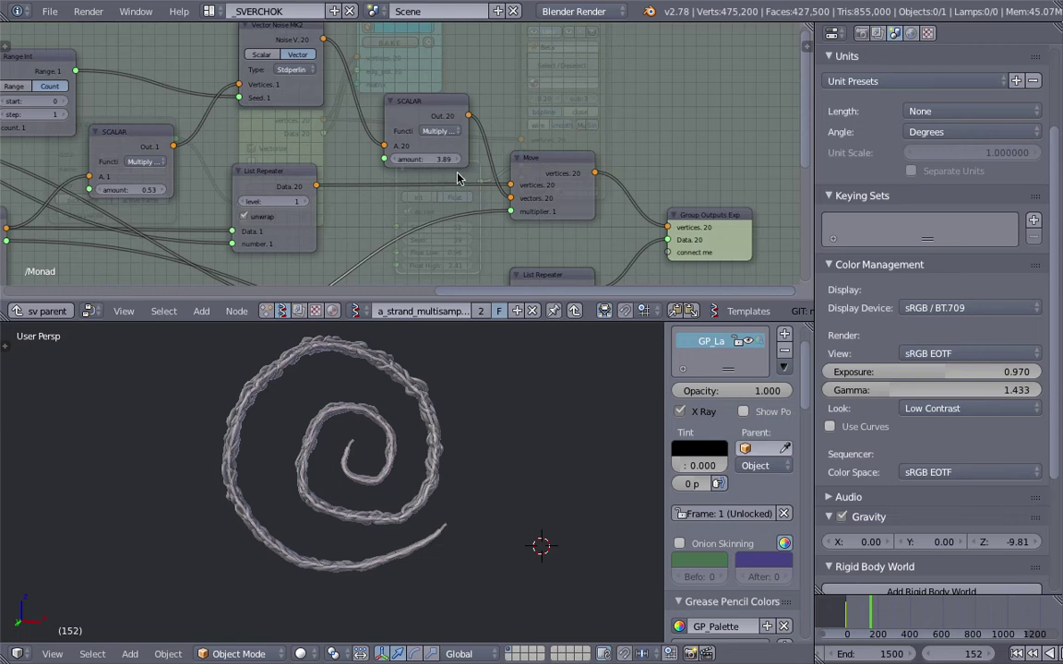
pyautogui.click(443, 159)
pyautogui.write('10')
pyautogui.press('Return')
pyautogui.keyDown('shift'); pyautogui.moveTo(477, 400); pyautogui.dragTo(480, 412, button='middle'); pyautogui.keyUp('shift')
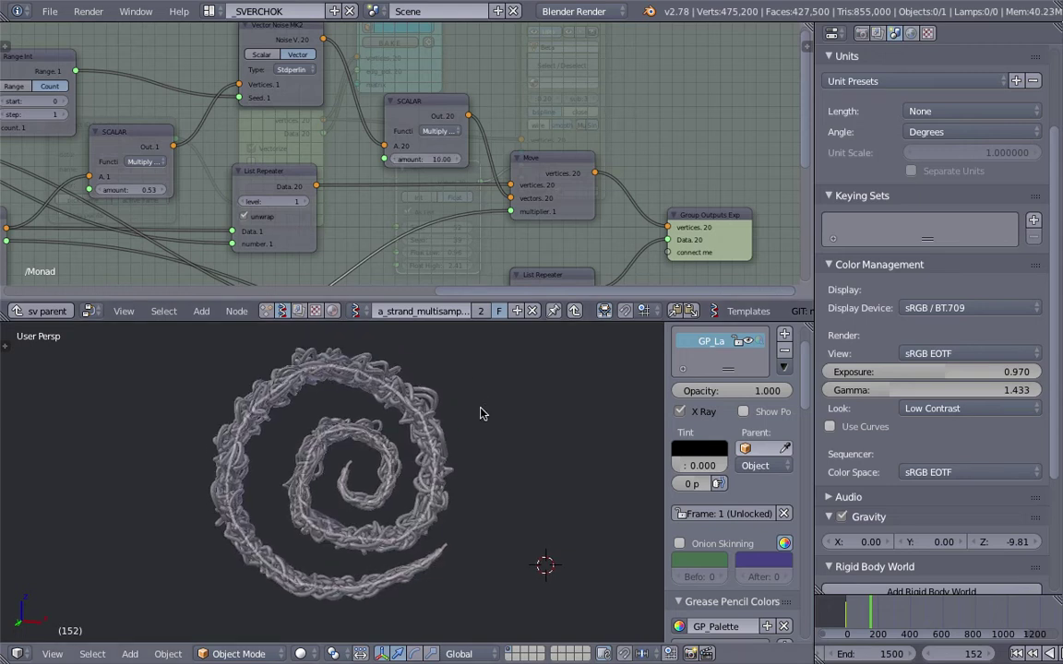
# Leave the Monad group and return to the parent node tree.
pyautogui.moveTo(127, 263); pyautogui.dragTo(421, 173, button='middle')
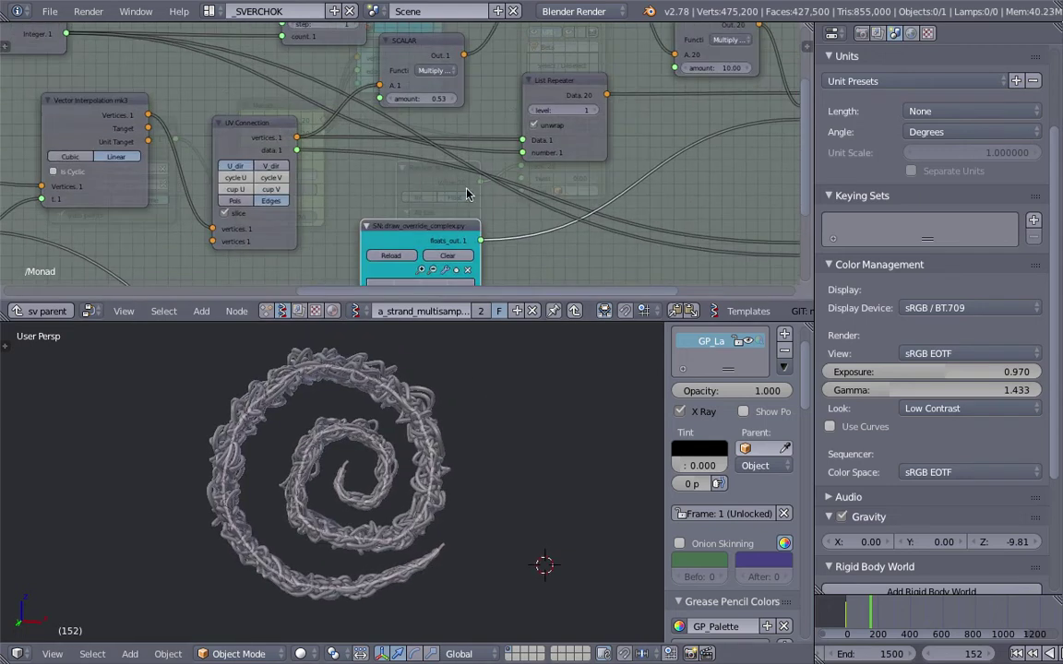
pyautogui.click(43, 310)
pyautogui.moveTo(304, 180); pyautogui.dragTo(403, 172, button='middle')
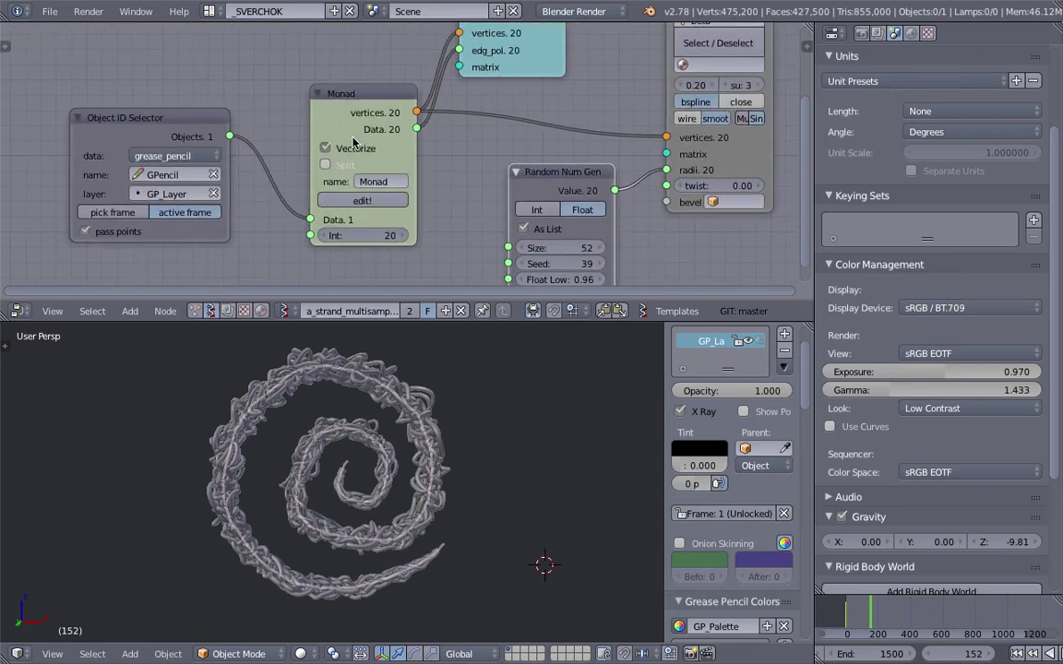
# Select the spiral strand mesh and widen the Polyline Viewer MK1 node so its options are readable.
pyautogui.rightClick(419, 411)
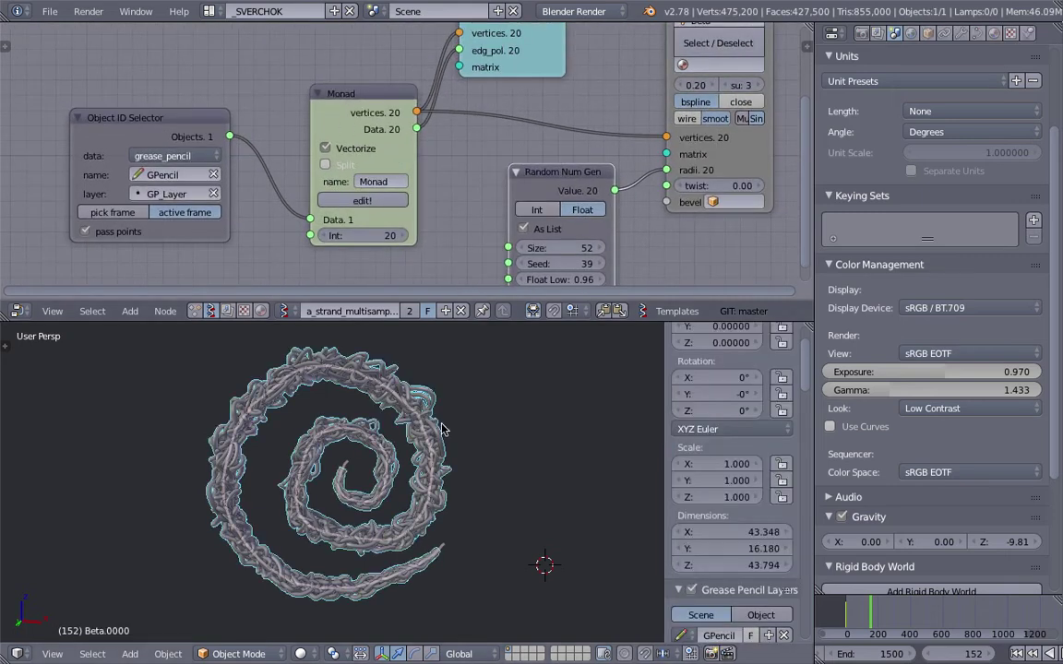
pyautogui.scroll(-1, 508, 212)
pyautogui.moveTo(513, 213); pyautogui.dragTo(442, 228, button='middle')
pyautogui.moveTo(548, 147); pyautogui.dragTo(447, 186, button='middle')
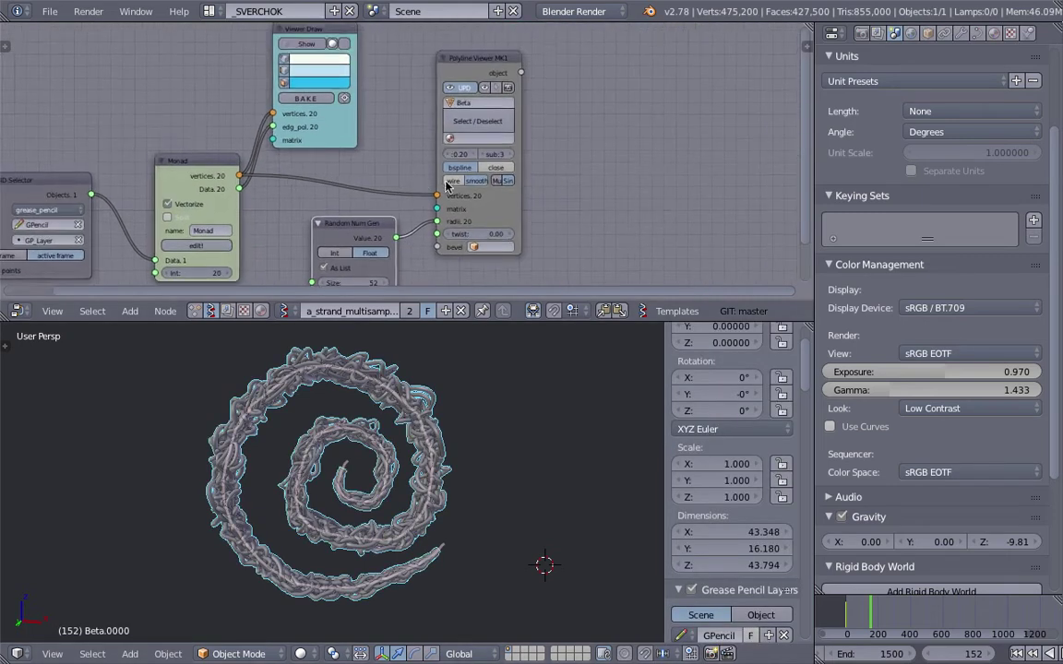
pyautogui.scroll(2, 445, 185)
pyautogui.moveTo(592, 188); pyautogui.dragTo(724, 204)
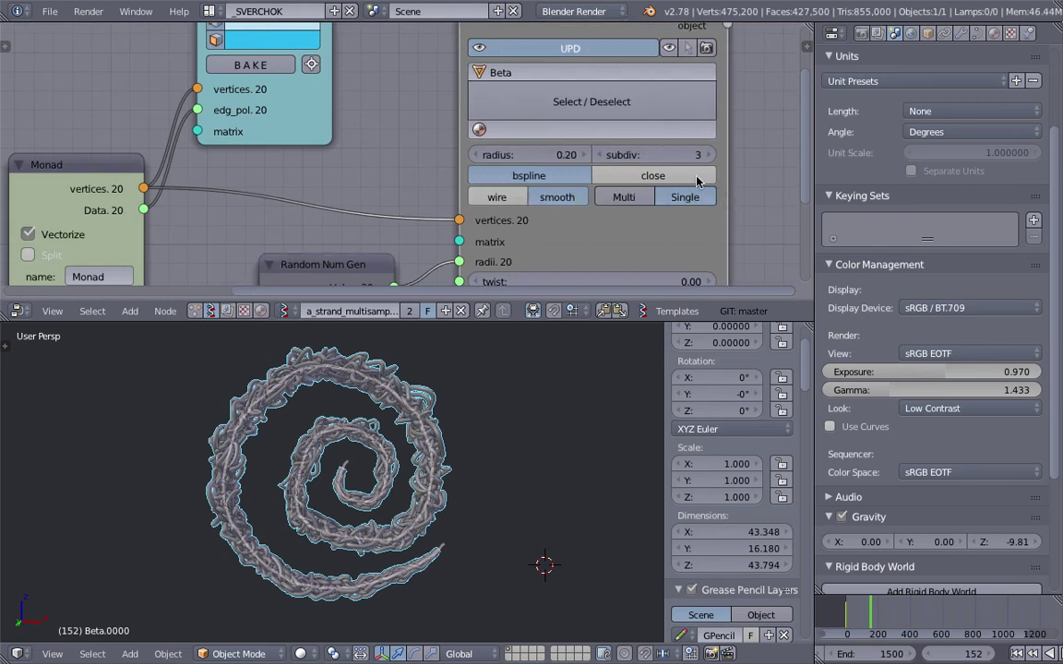
# Switch the Polyline Viewer MK1 node's object output to Multi.
pyautogui.scroll(-1, 645, 199)
pyautogui.moveTo(627, 197); pyautogui.dragTo(623, 185, button='middle')
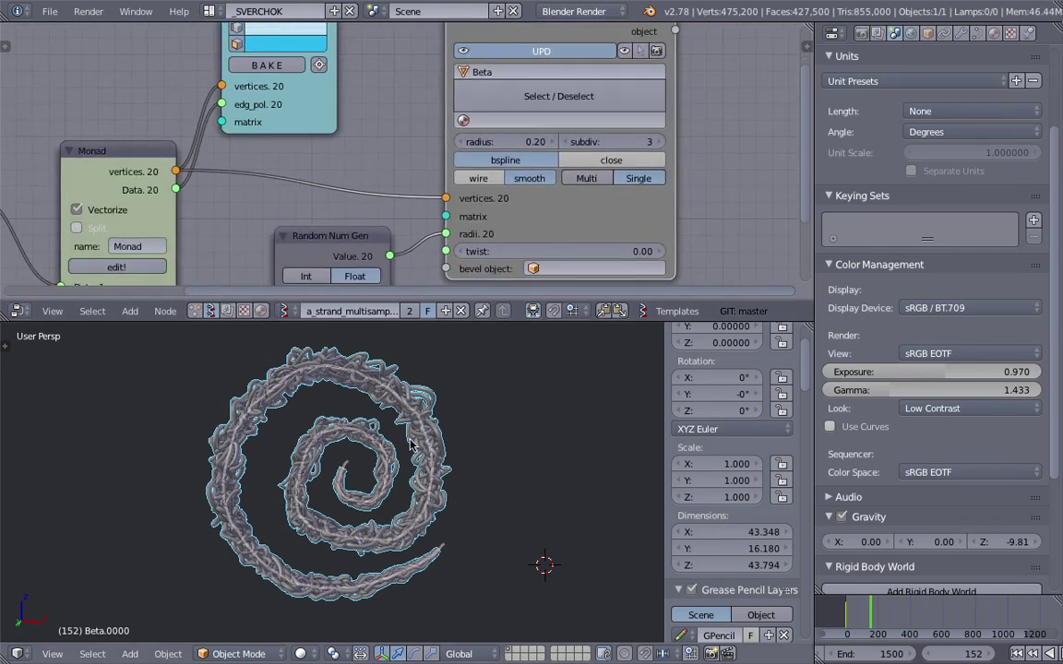
pyautogui.click(593, 180)
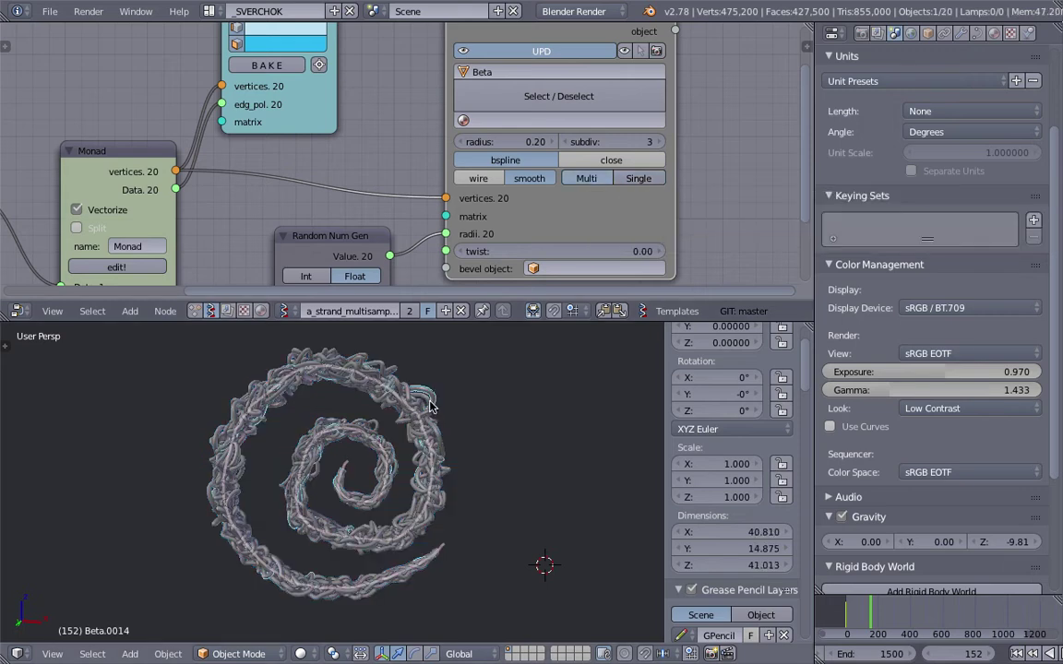
# Select several individual strands of the spiral to check whether they are separate objects.
pyautogui.rightClick(423, 452)
pyautogui.rightClick(373, 353)
pyautogui.rightClick(433, 404)
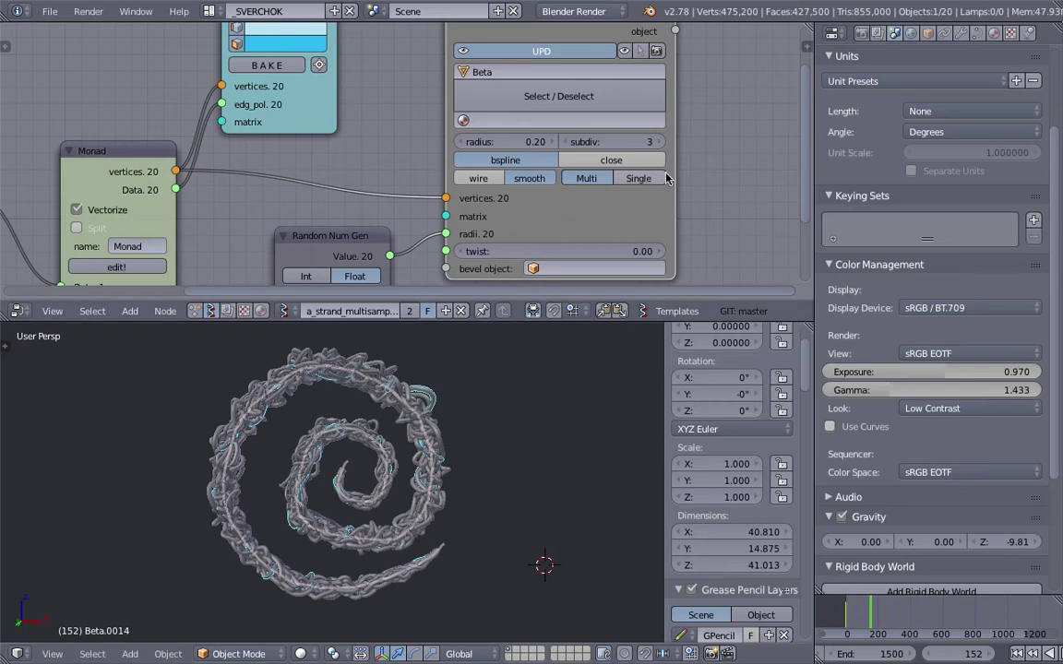
pyautogui.scroll(-2, 768, 182)
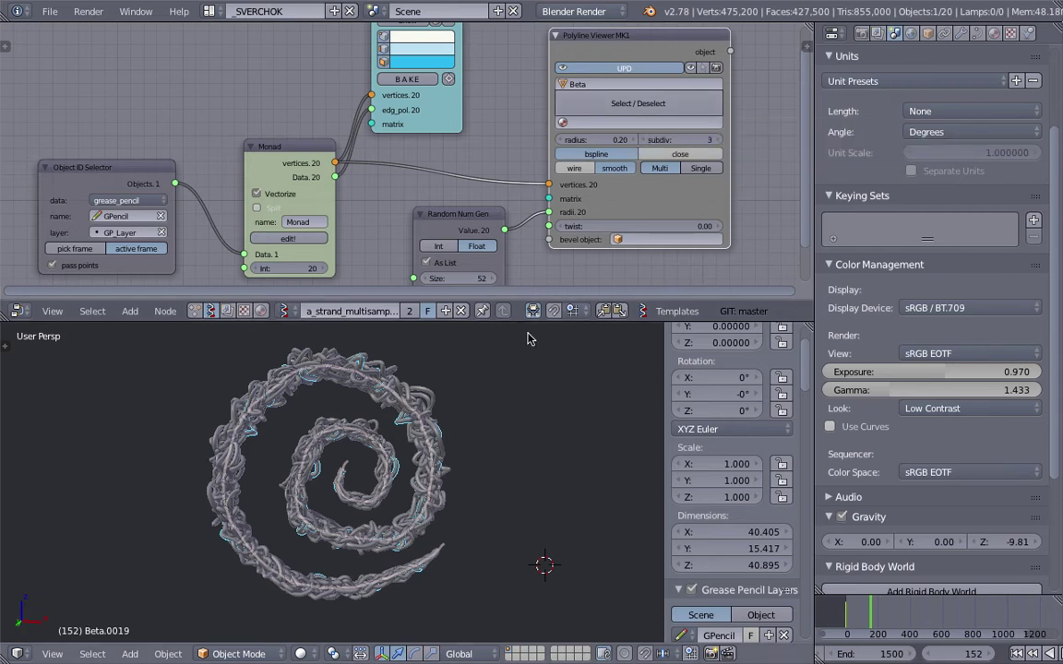
# Save the scene to the Desktop as a new file named spiral_gp_hair_thing_001.blend.
pyautogui.click(49, 11)
pyautogui.click(124, 157)
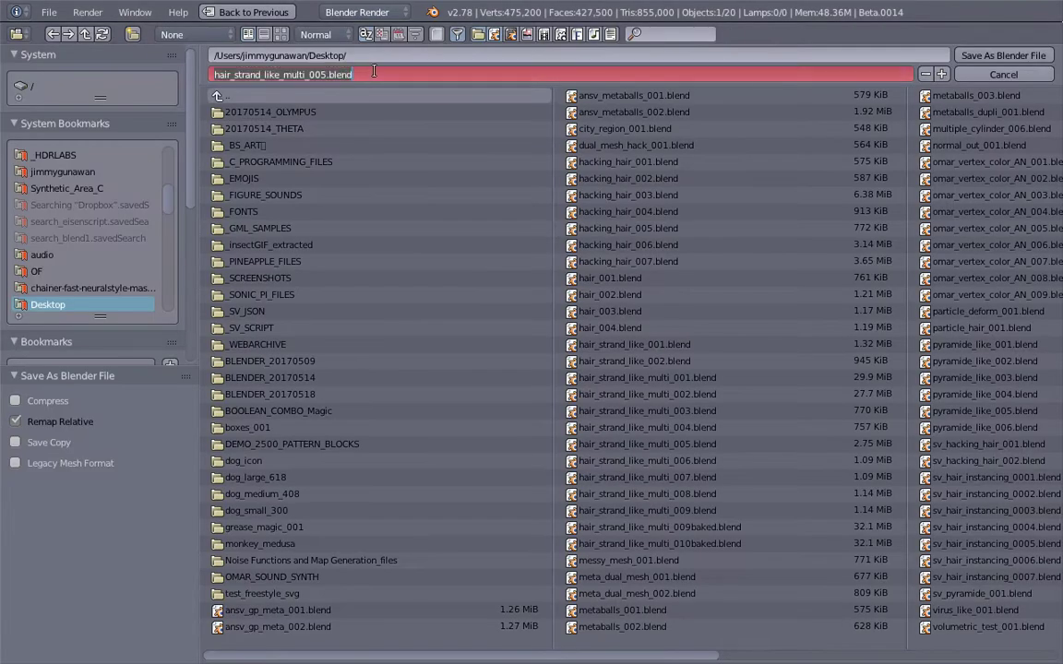
pyautogui.write('spiral_gp_hair')
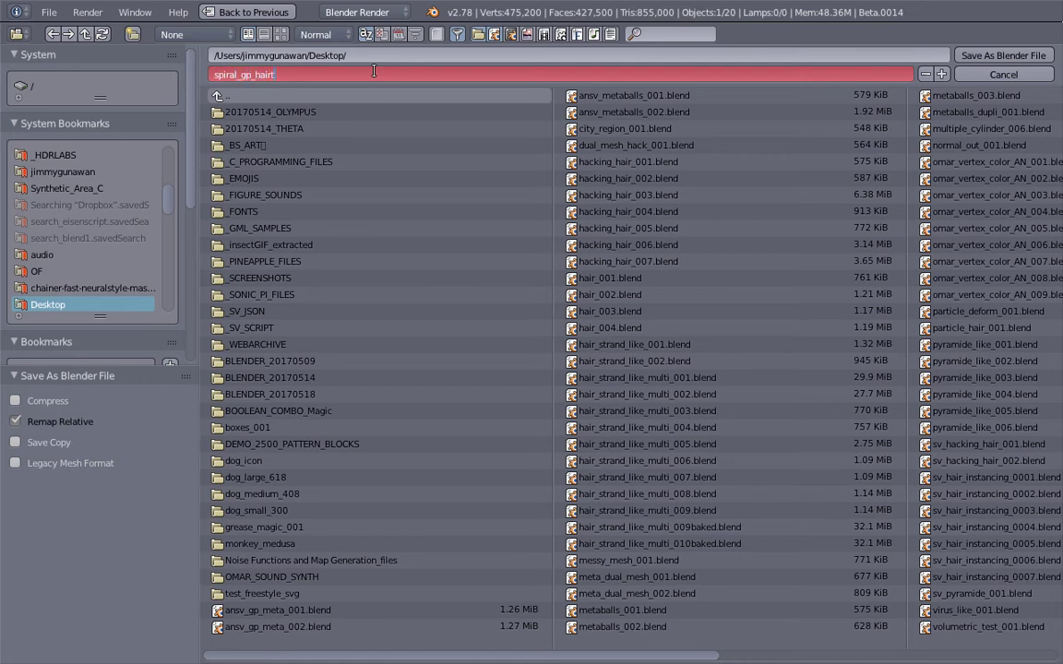
pyautogui.write('_thing_001')
pyautogui.press('Return')
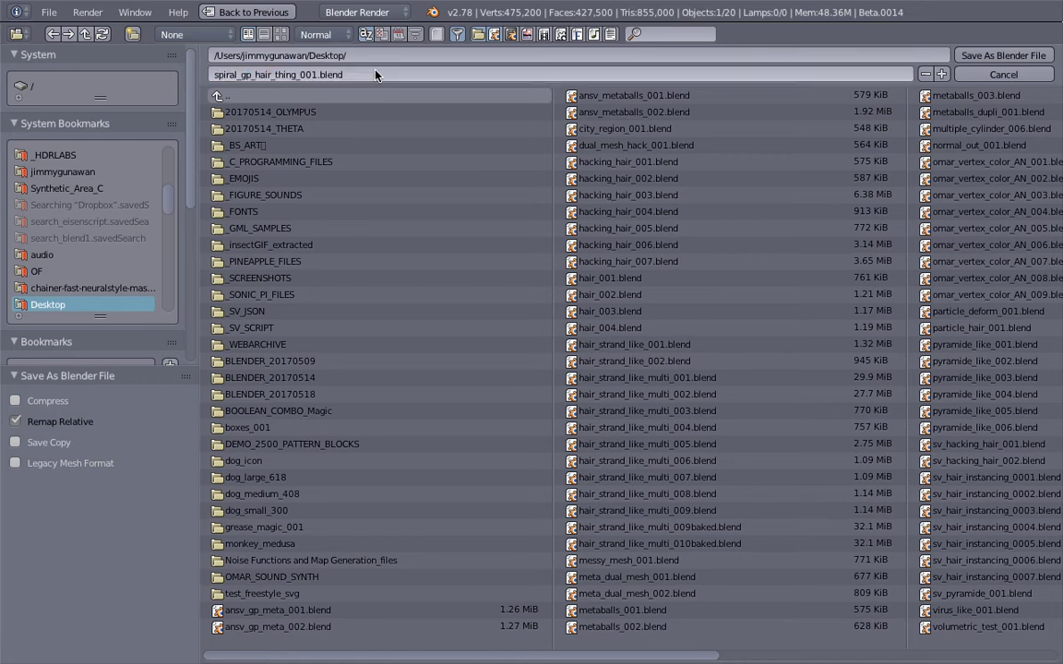
pyautogui.click(960, 54)
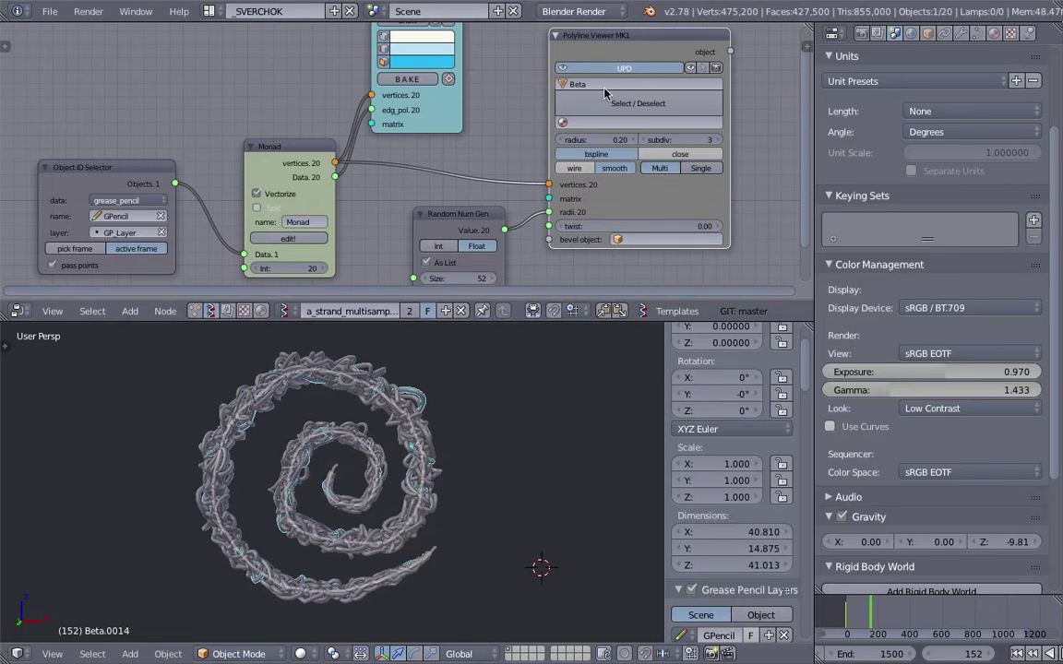
# Enlarge the node editor slightly above the 3D viewport.
pyautogui.moveTo(664, 321); pyautogui.dragTo(664, 328)
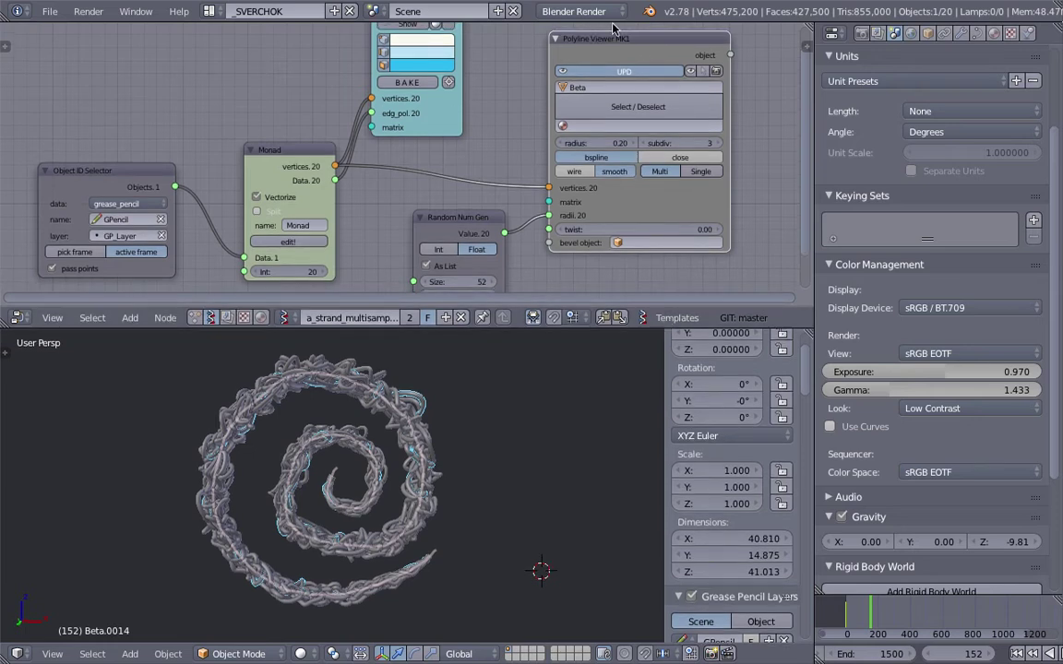
pyautogui.click(551, 13)
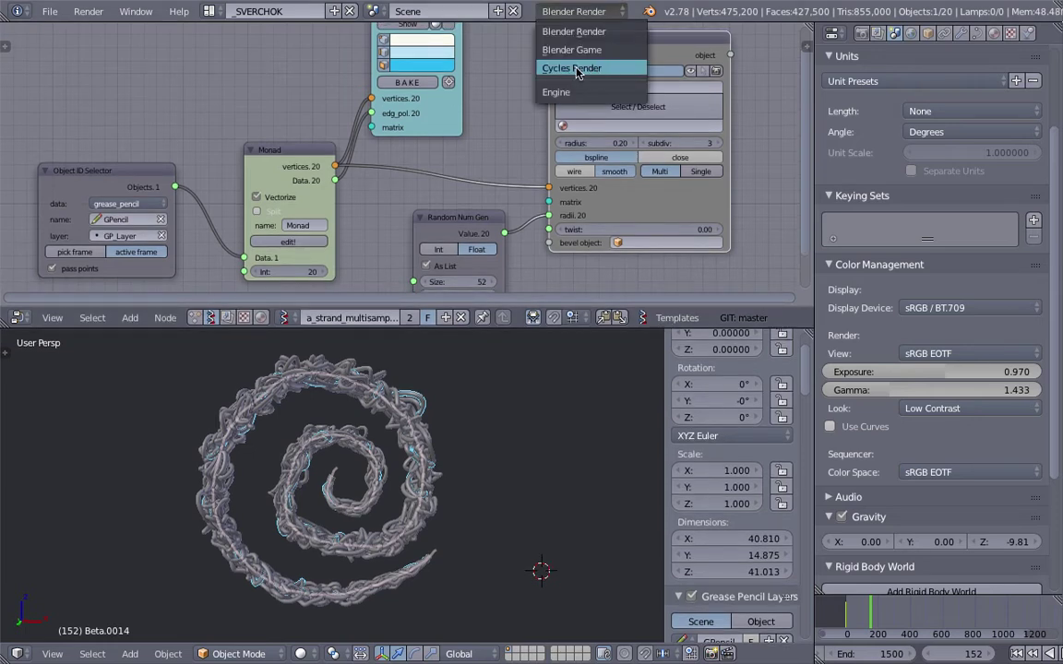
pyautogui.scroll(-2, 777, 148)
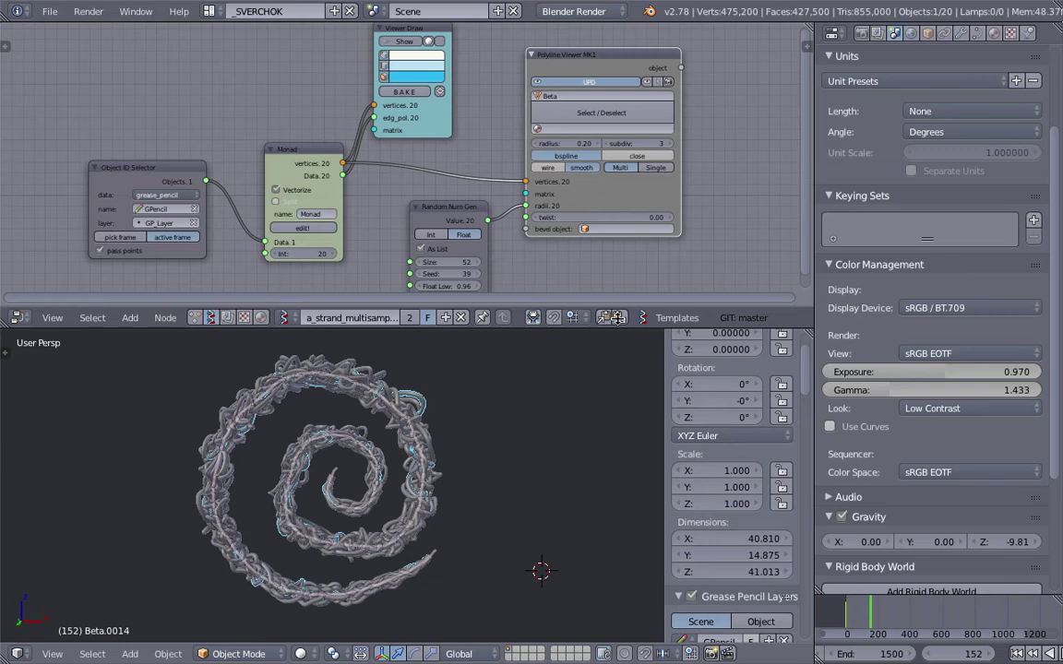
# Give the selected strand a new material and make it Shadeless.
pyautogui.click(896, 34)
pyautogui.click(902, 148)
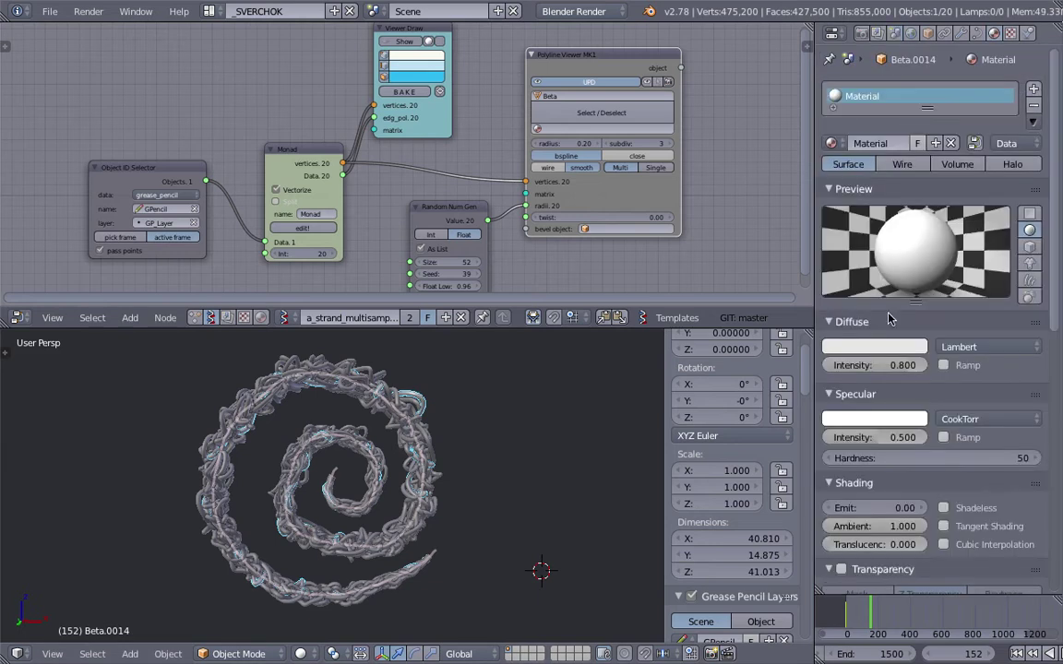
pyautogui.scroll(-2, 1057, 314)
pyautogui.scroll(-1, 1057, 314)
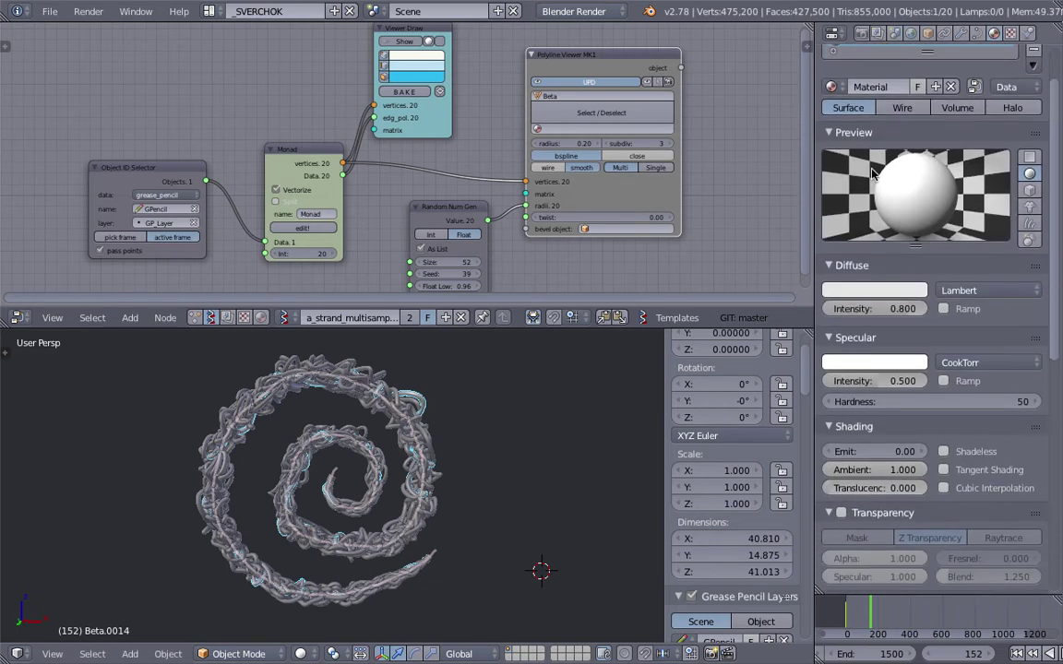
pyautogui.click(962, 451)
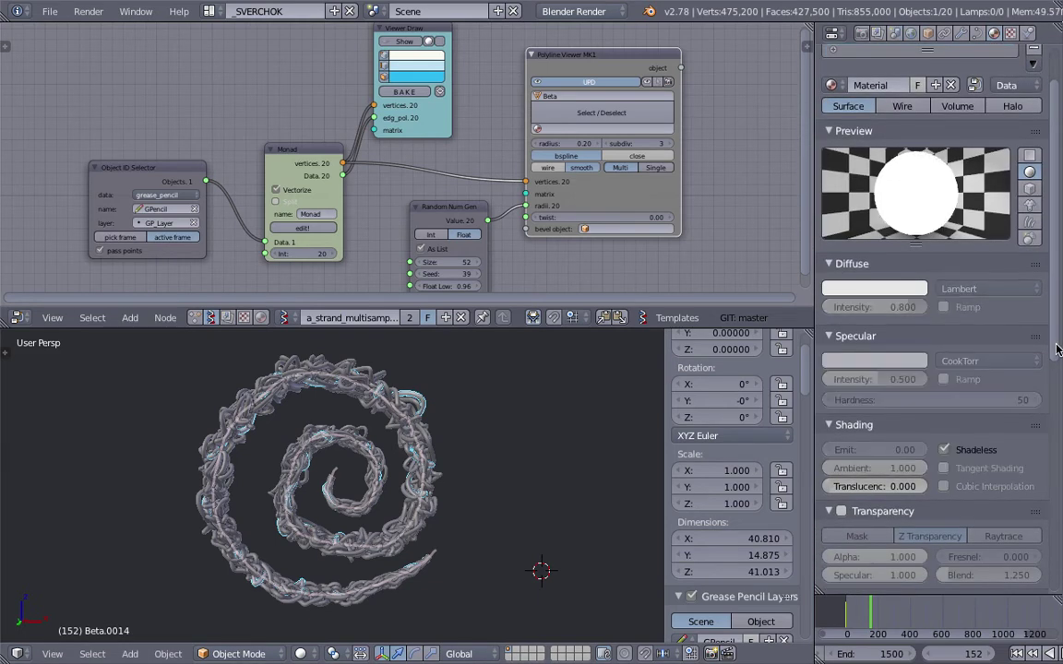
# Enable the Object Color option for the strand's material.
pyautogui.scroll(-7, 1021, 498)
pyautogui.scroll(-4, 1020, 498)
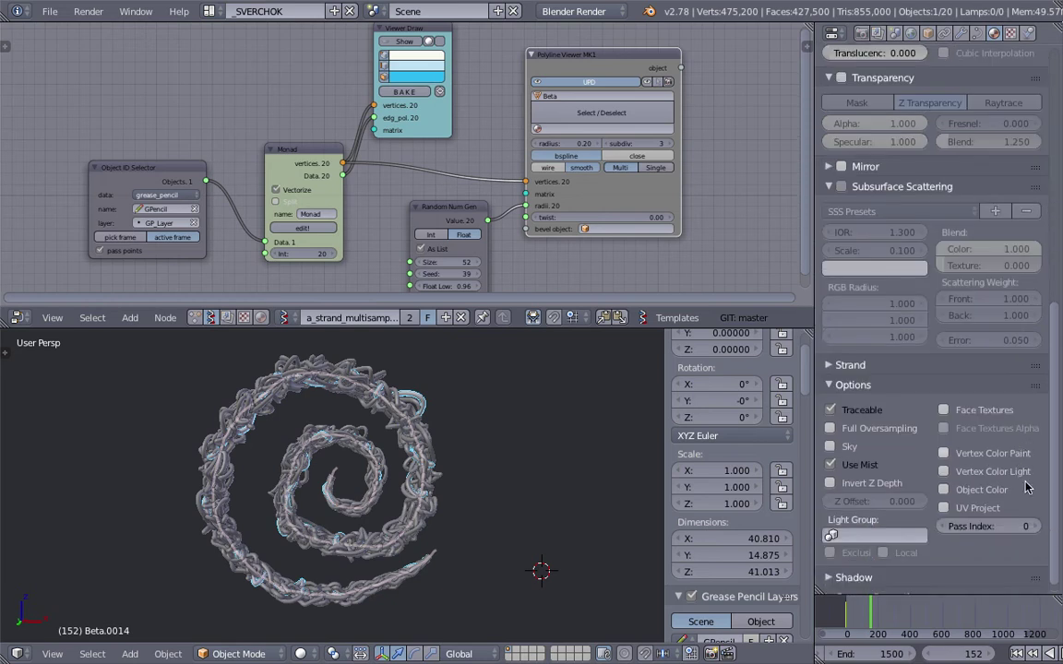
pyautogui.click(944, 477)
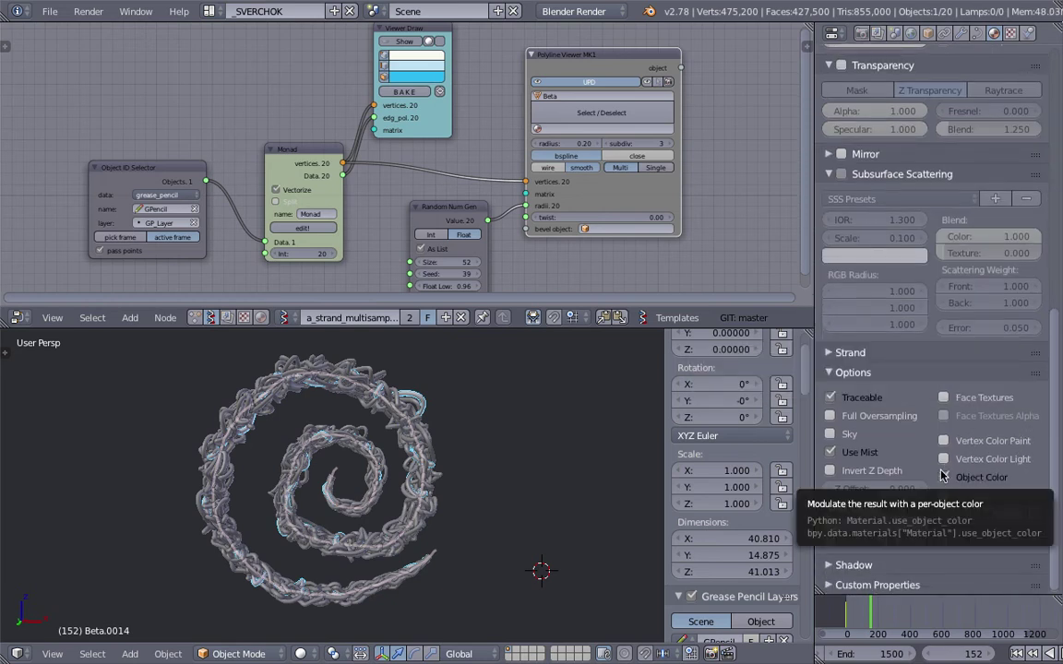
pyautogui.click(942, 475)
# Set the selected strand's object color to orange-red.
pyautogui.click(927, 33)
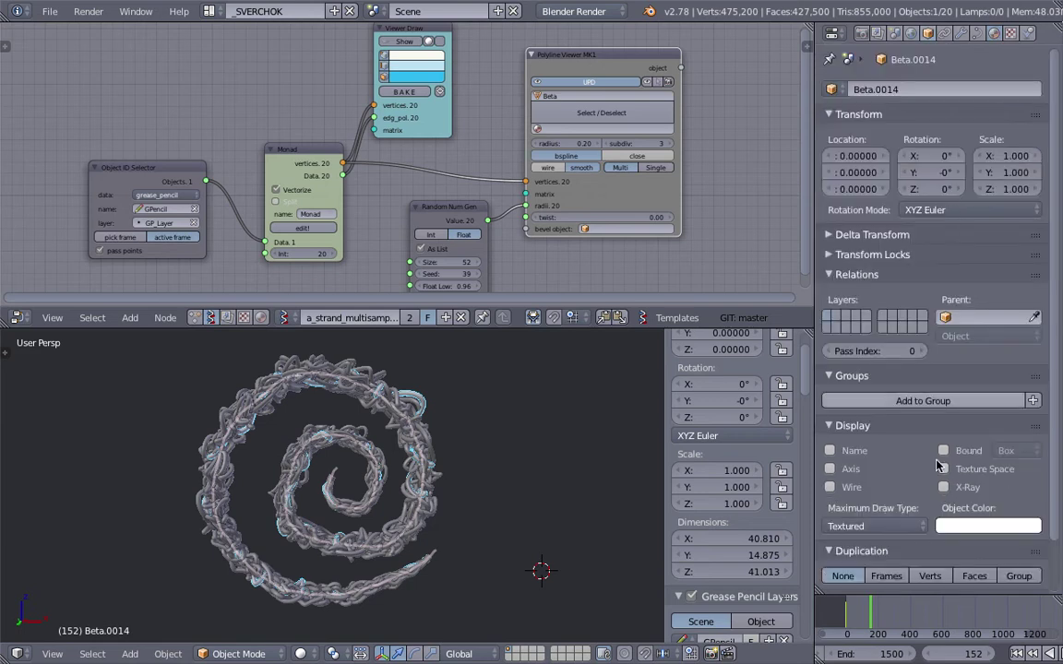
pyautogui.click(959, 526)
pyautogui.moveTo(936, 399); pyautogui.dragTo(940, 391)
# Switch the 3D viewport shading to Material and select another strand on the outer loop.
pyautogui.click(300, 653)
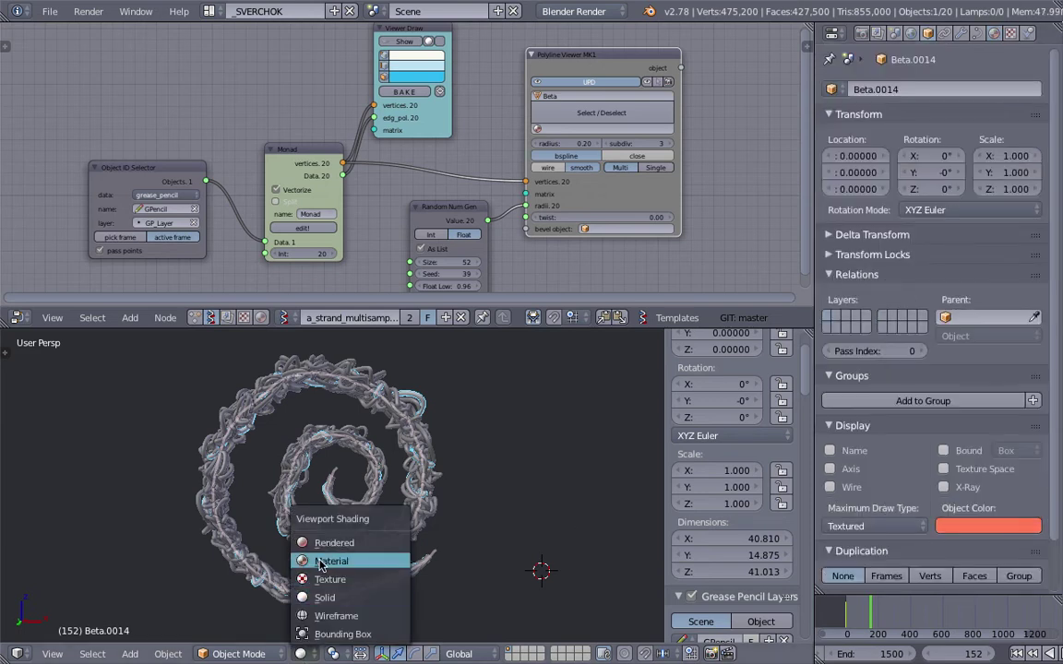
pyautogui.click(350, 561)
pyautogui.scroll(5, 428, 476)
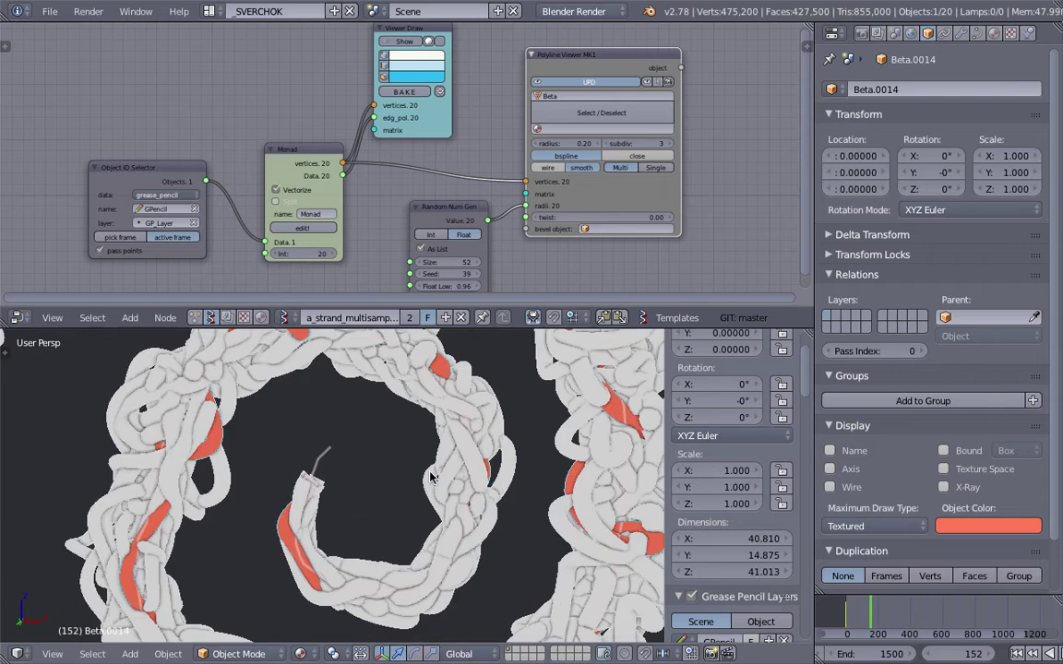
pyautogui.scroll(-3, 415, 487)
pyautogui.scroll(5, 410, 486)
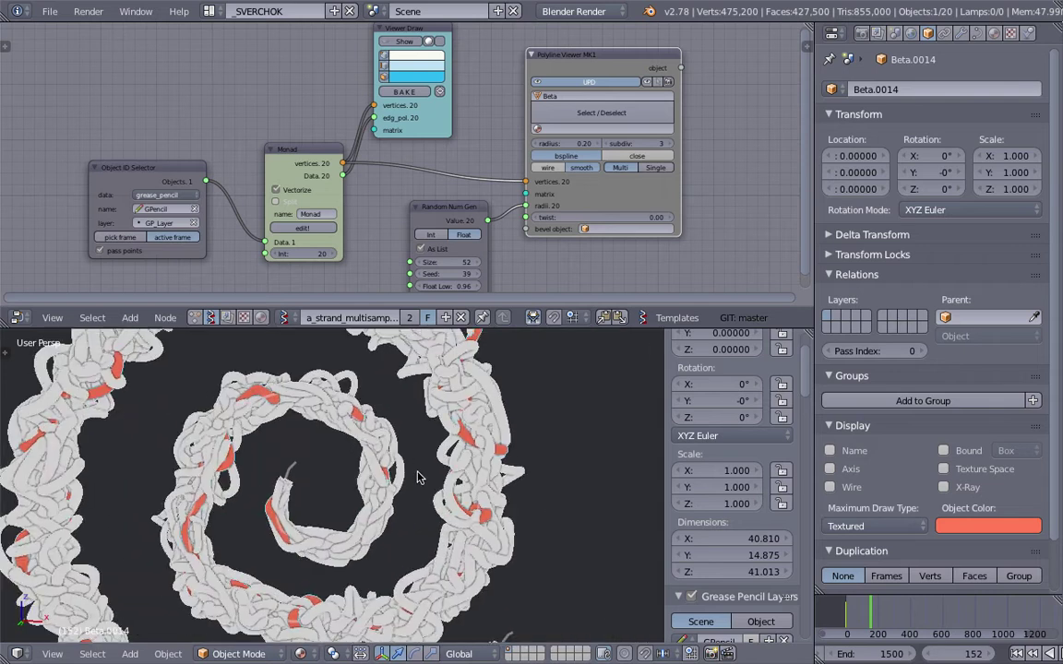
pyautogui.rightClick(455, 406)
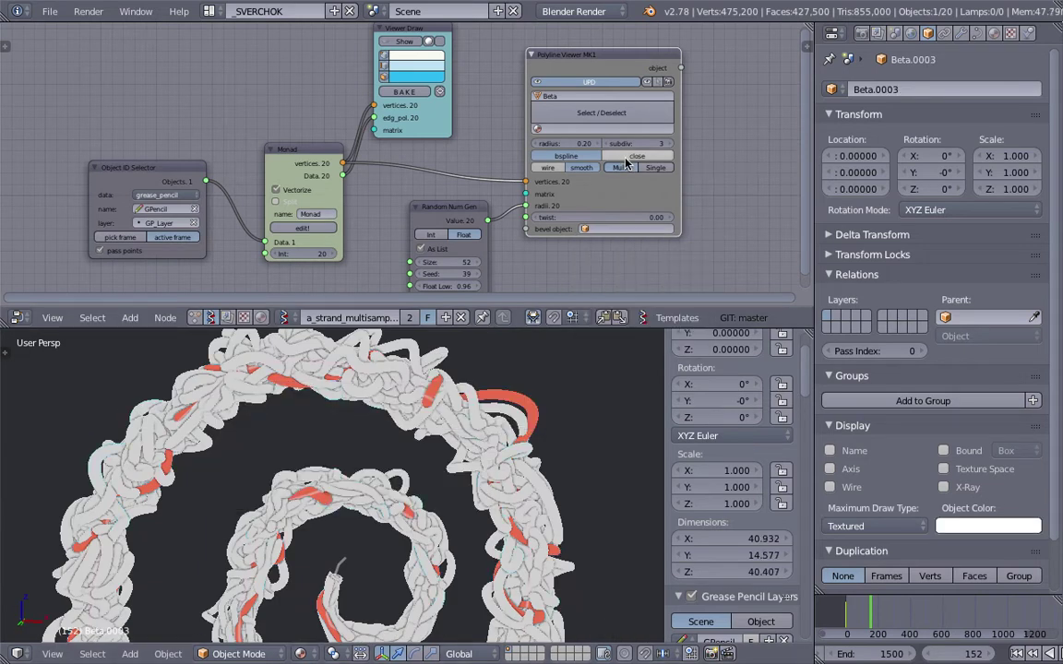
# Assign the existing material named Material in the Polyline Viewer MK1 node and save the file.
pyautogui.scroll(5, 598, 160)
pyautogui.moveTo(599, 157); pyautogui.dragTo(438, 184, button='middle')
pyautogui.scroll(-2, 438, 185)
pyautogui.moveTo(470, 51); pyautogui.dragTo(478, 49)
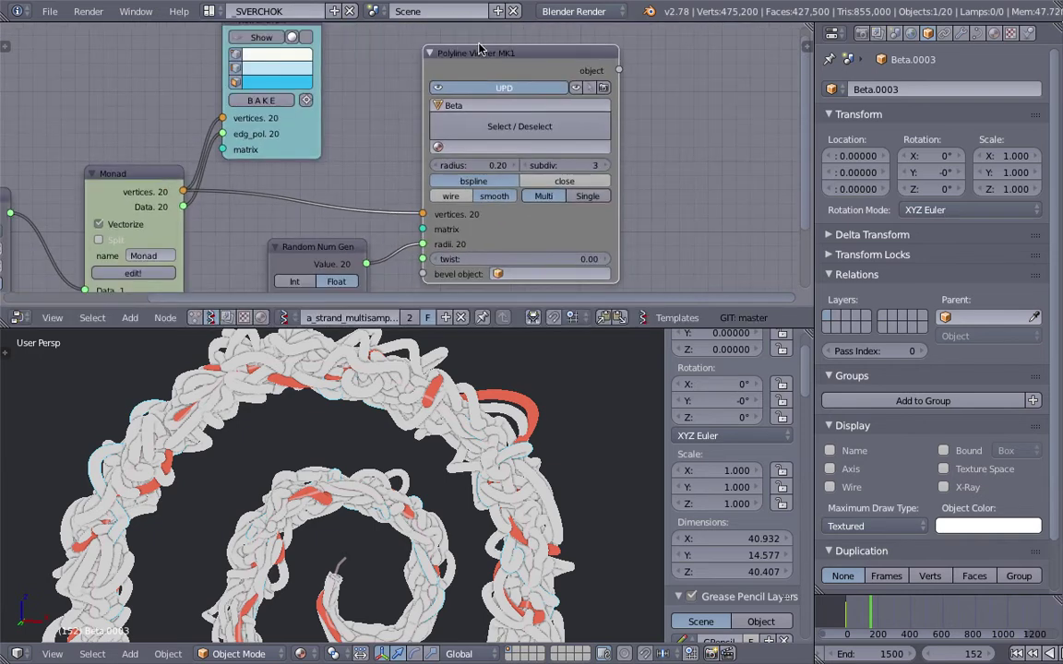
pyautogui.moveTo(491, 69); pyautogui.dragTo(498, 66, button='middle')
pyautogui.click(517, 147)
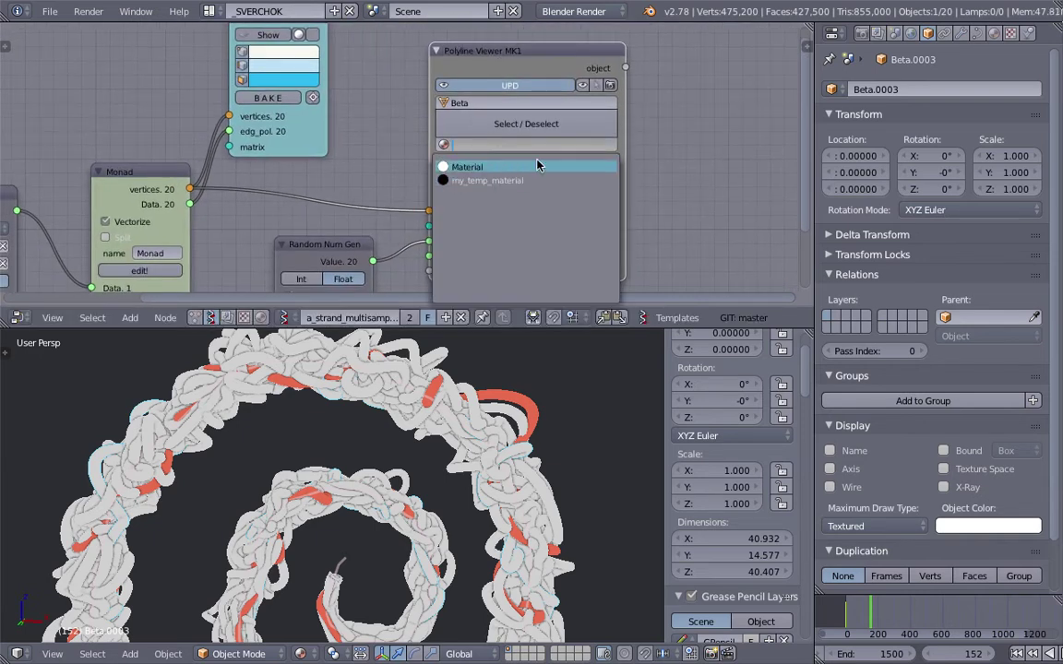
pyautogui.click(538, 165)
pyautogui.scroll(-2, 496, 508)
pyautogui.keyDown('shift'); pyautogui.moveTo(496, 507); pyautogui.dragTo(480, 450, button='middle'); pyautogui.keyUp('shift')
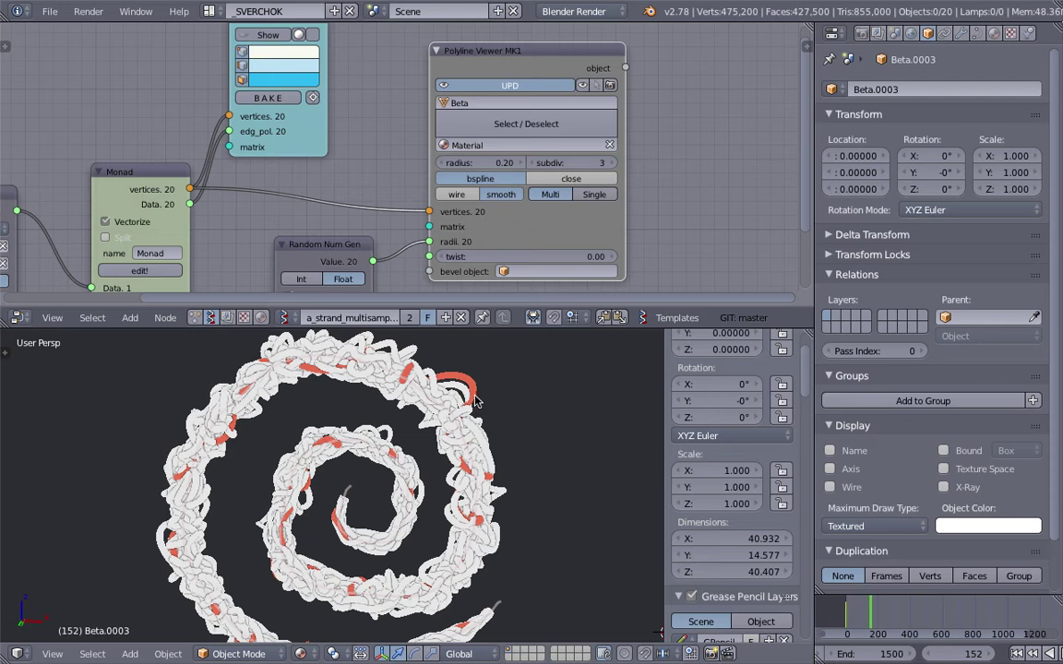
pyautogui.scroll(-2, 703, 188)
pyautogui.moveTo(703, 188); pyautogui.dragTo(522, 183, button='middle')
pyautogui.hotkey('ctrl', 's')
# Search the Sverchok nodes for "set" and add an Object ID Set MK2 node beside the Polyline Viewer MK1 node.
pyautogui.click(524, 176)
pyautogui.hotkey('shift', 'a')
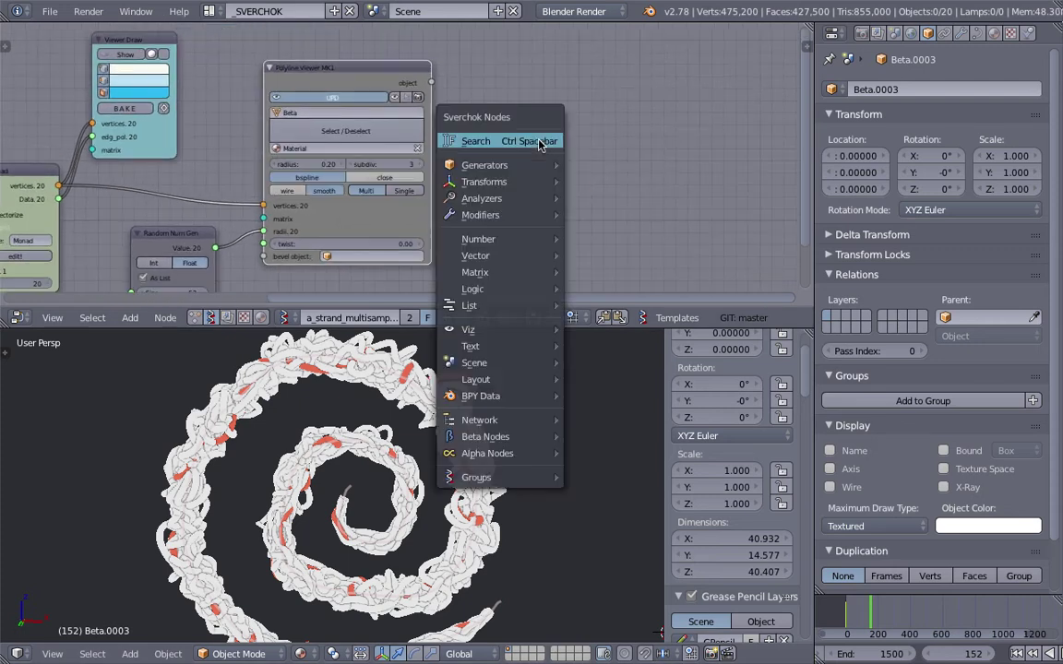
pyautogui.click(539, 143)
pyautogui.write('obje')
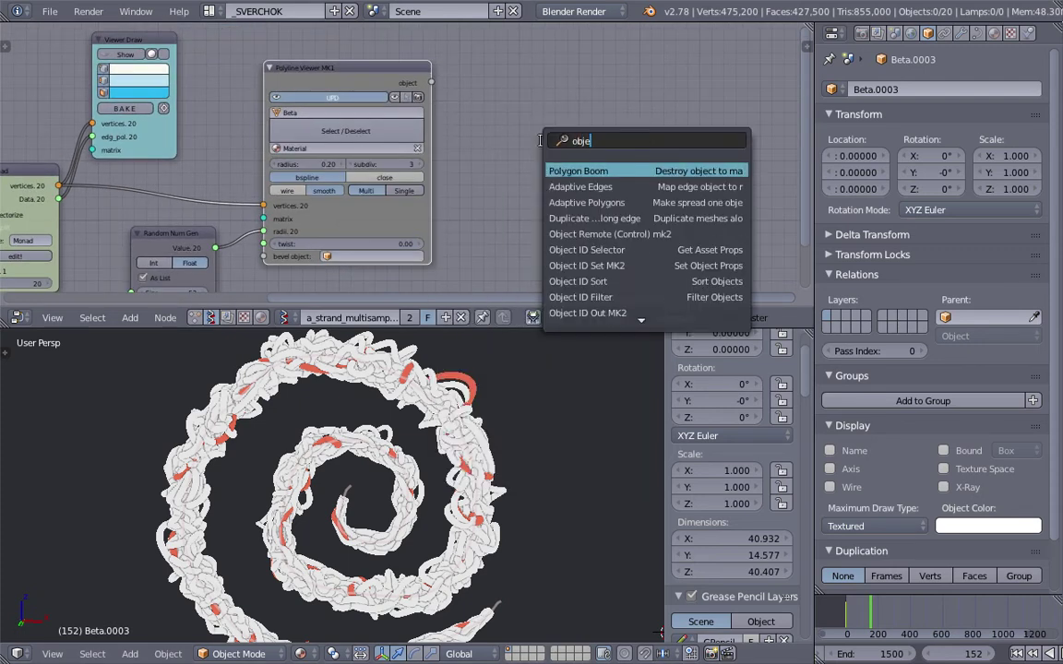
pyautogui.write('ct s')
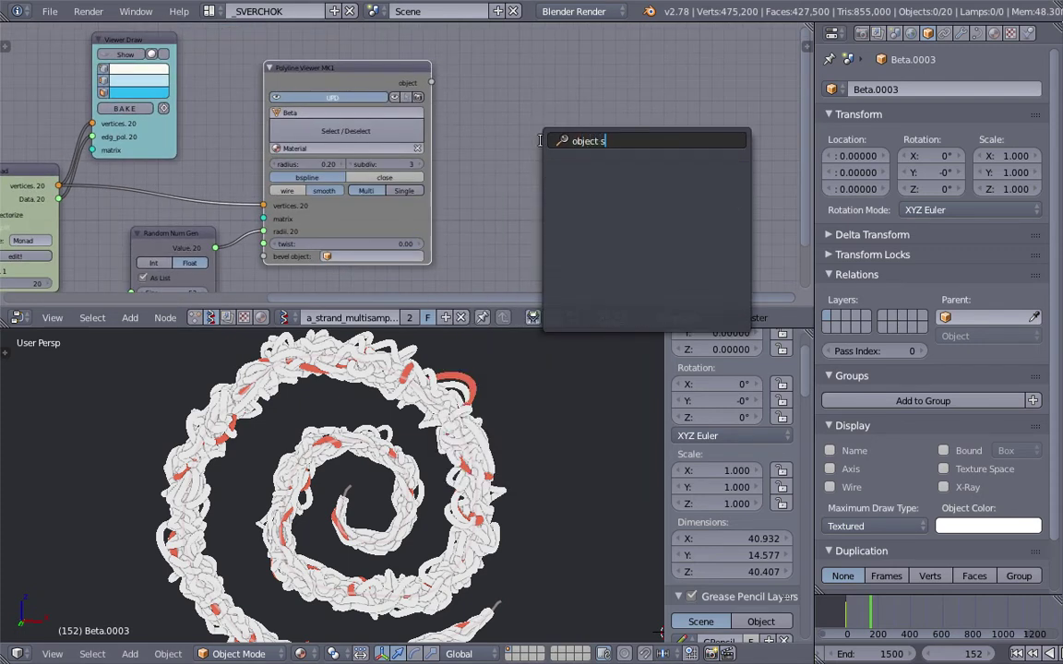
pyautogui.press('BackSpace')
pyautogui.press('BackSpace')
pyautogui.press('BackSpace')
pyautogui.press('BackSpace')
pyautogui.press('BackSpace')
pyautogui.press('BackSpace')
pyautogui.write('set')
pyautogui.press('Down')
pyautogui.press('Down')
pyautogui.press('Down')
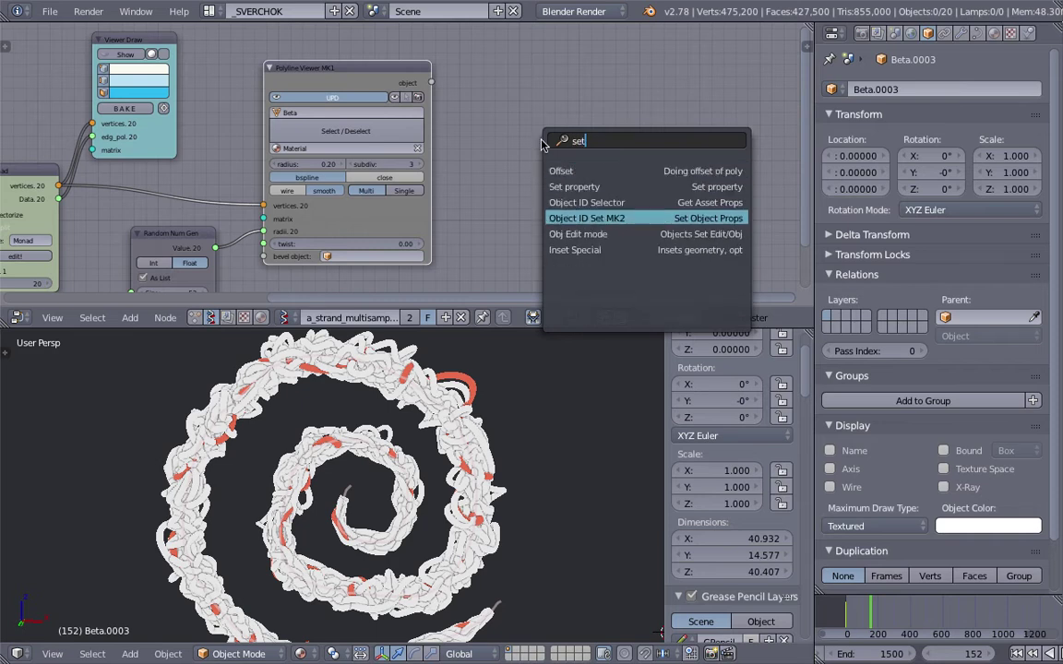
pyautogui.press('Return')
# Connect the Polyline Viewer MK1's object output to Object ID Set MK2's Objects input, set the property to color and space the nodes apart.
pyautogui.moveTo(442, 54); pyautogui.dragTo(534, 151)
pyautogui.moveTo(552, 179); pyautogui.dragTo(551, 176)
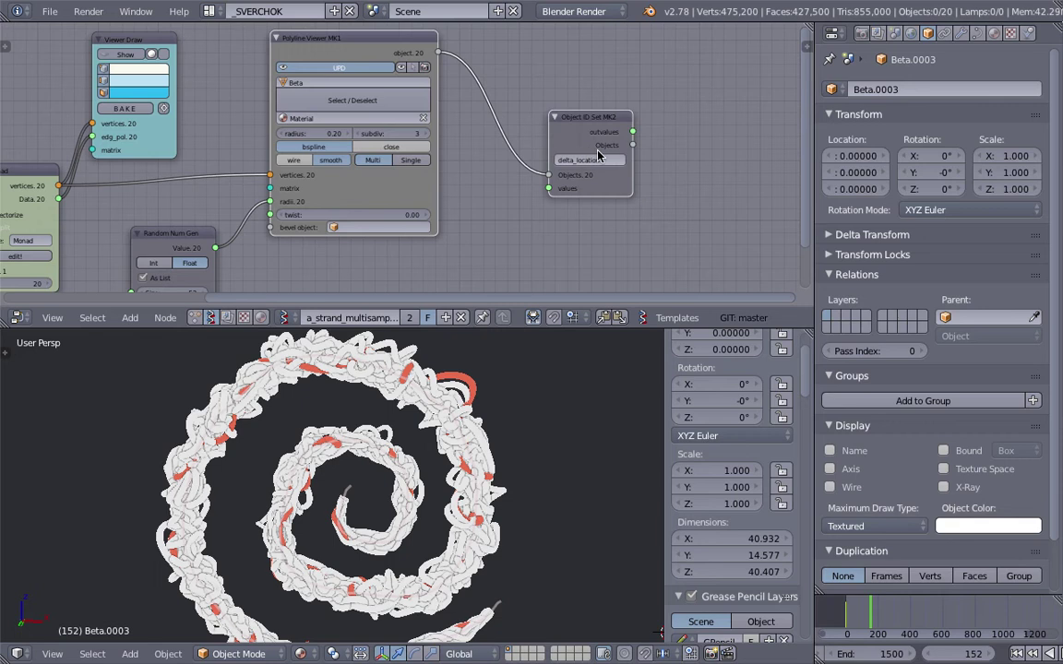
pyautogui.press('Return')
pyautogui.moveTo(600, 125); pyautogui.dragTo(594, 126, button='middle')
pyautogui.moveTo(599, 114); pyautogui.dragTo(670, 101)
pyautogui.moveTo(671, 112); pyautogui.dragTo(549, 122, button='middle')
pyautogui.moveTo(539, 114); pyautogui.dragTo(637, 112)
pyautogui.keyDown('shift'); pyautogui.moveTo(415, 434); pyautogui.dragTo(397, 447, button='middle'); pyautogui.keyUp('shift')
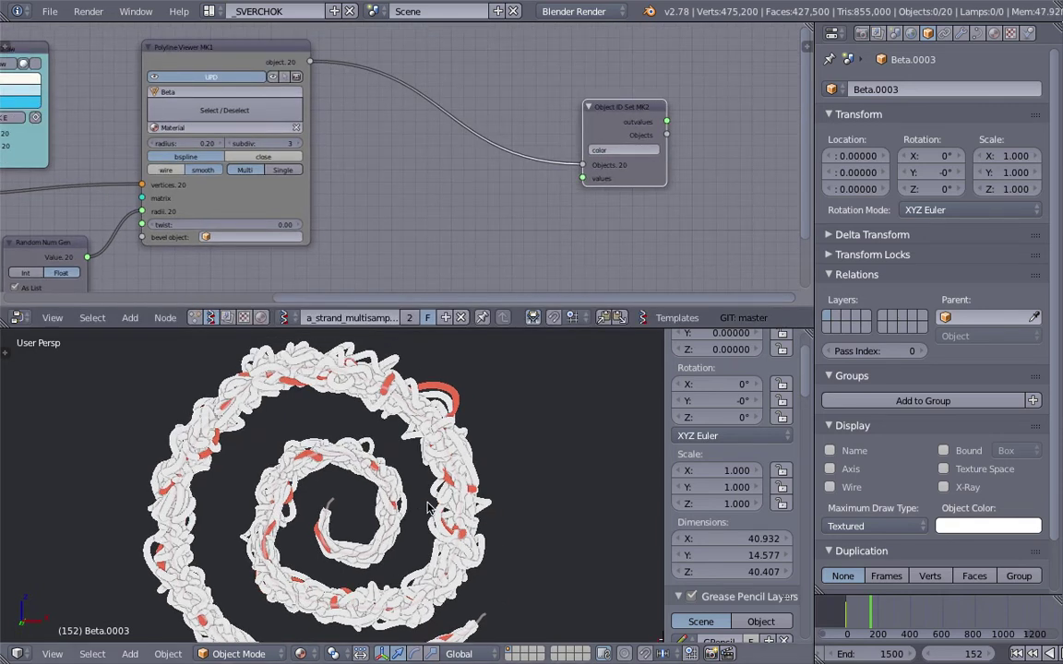
pyautogui.press('g')
pyautogui.click(468, 207)
# Add a Color Out node between the Polyline Viewer MK1 and Object ID Set MK2 nodes.
pyautogui.hotkey('shift', 'a')
pyautogui.click(469, 201)
pyautogui.write('combine')
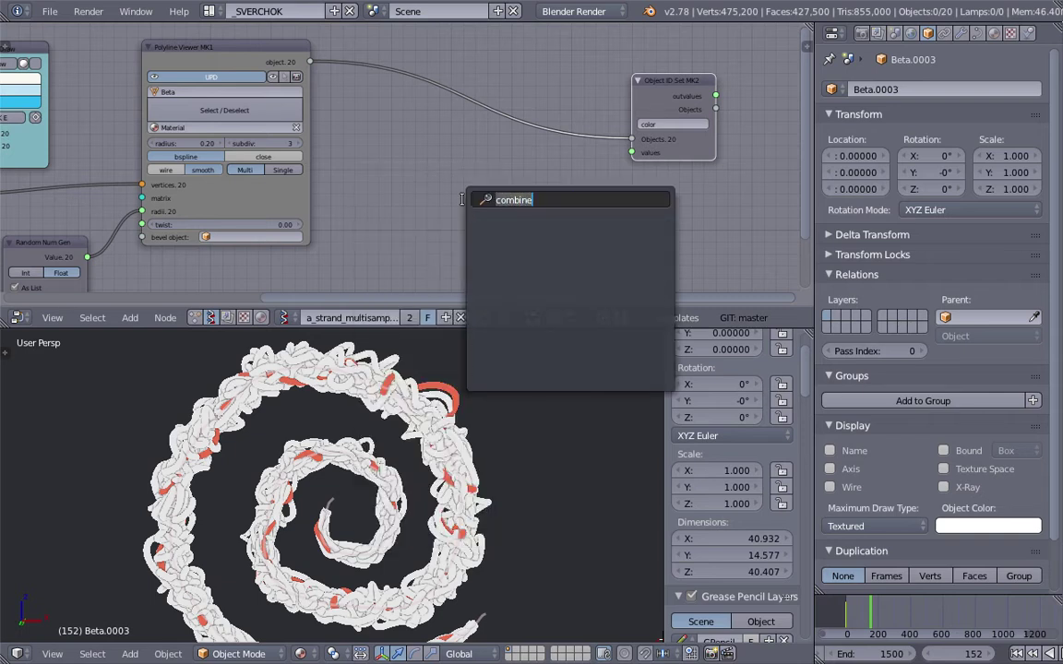
pyautogui.write('colo')
pyautogui.press('Down')
pyautogui.press('Down')
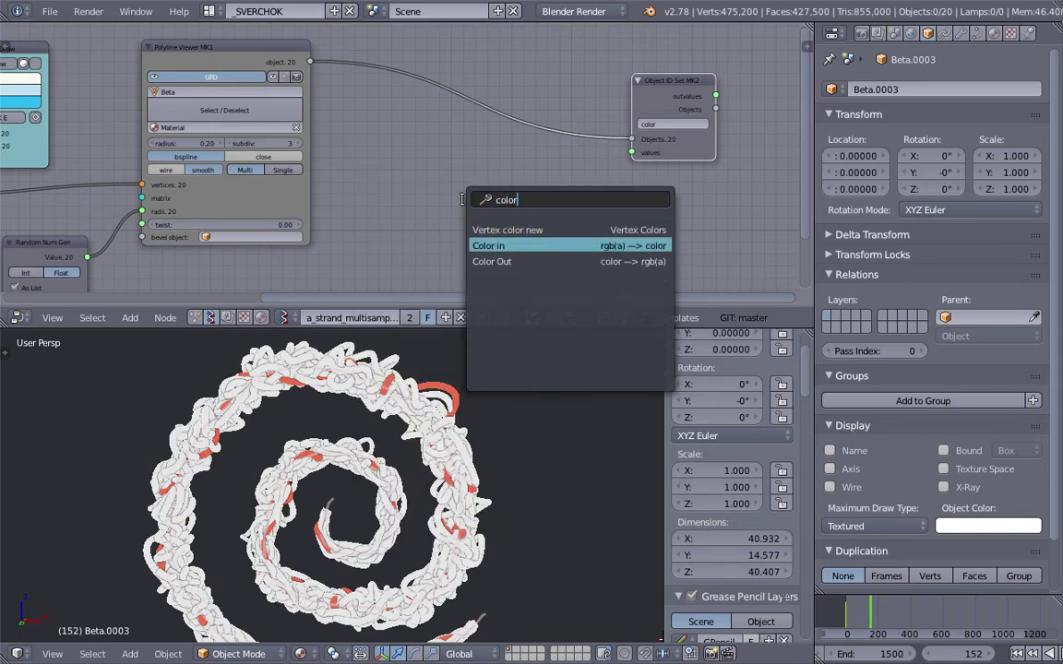
pyautogui.press('Return')
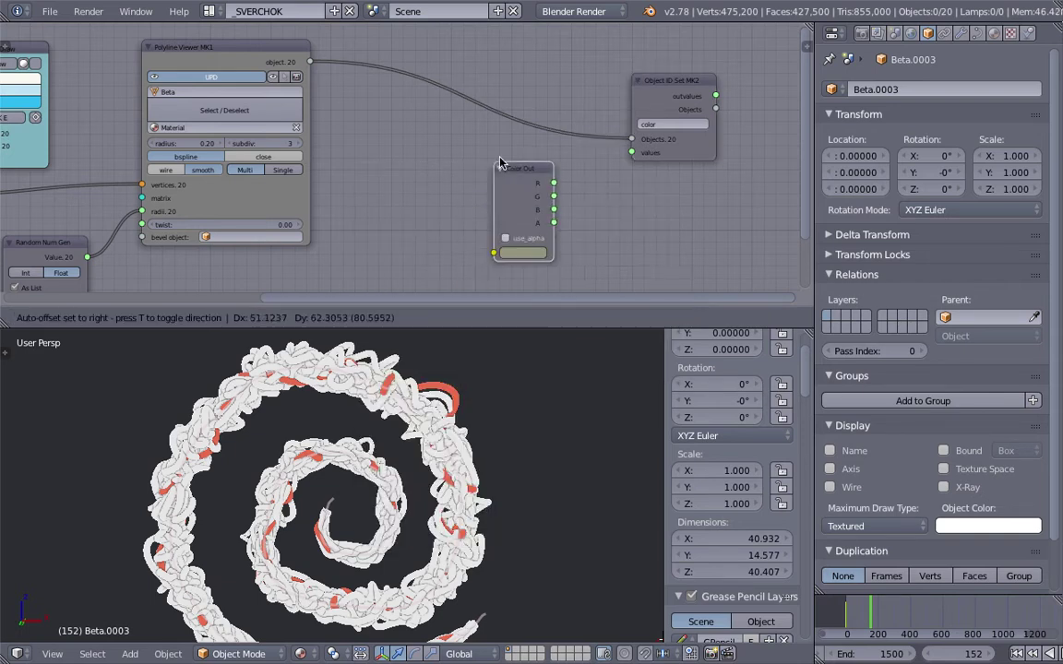
pyautogui.scroll(1, 472, 141)
pyautogui.scroll(2, 533, 152)
pyautogui.moveTo(542, 150); pyautogui.dragTo(498, 136)
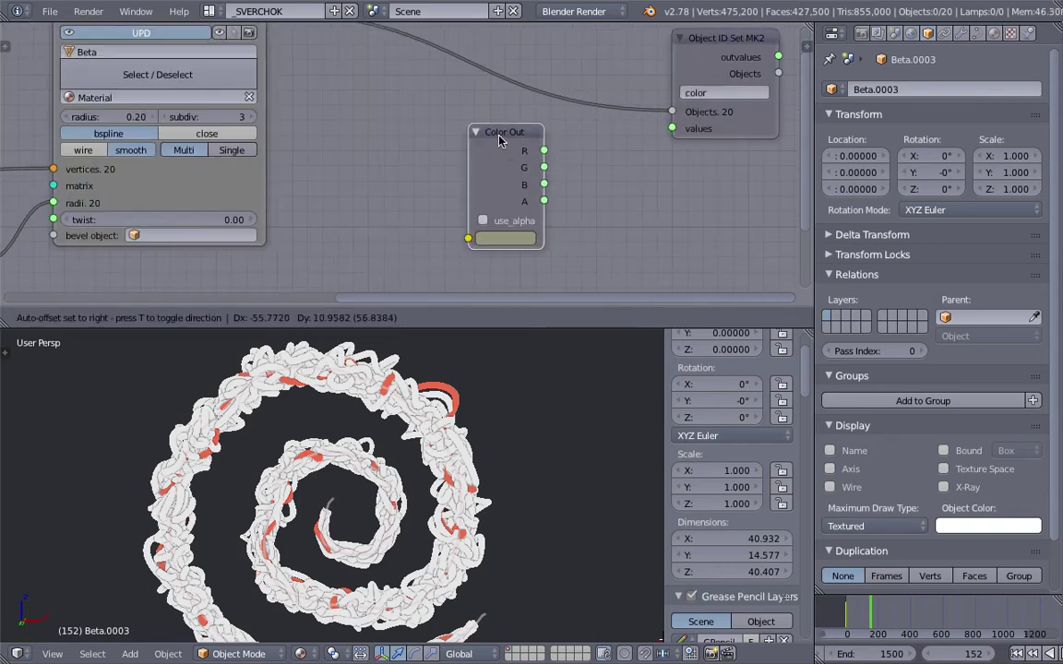
pyautogui.scroll(-1, 614, 189)
# Add a Color in node below the Object ID Set MK2 node and widen it.
pyautogui.moveTo(624, 193); pyautogui.dragTo(591, 195, button='middle')
pyautogui.hotkey('shift', 'a')
pyautogui.click(591, 195)
pyautogui.write('color i')
pyautogui.press('Return')
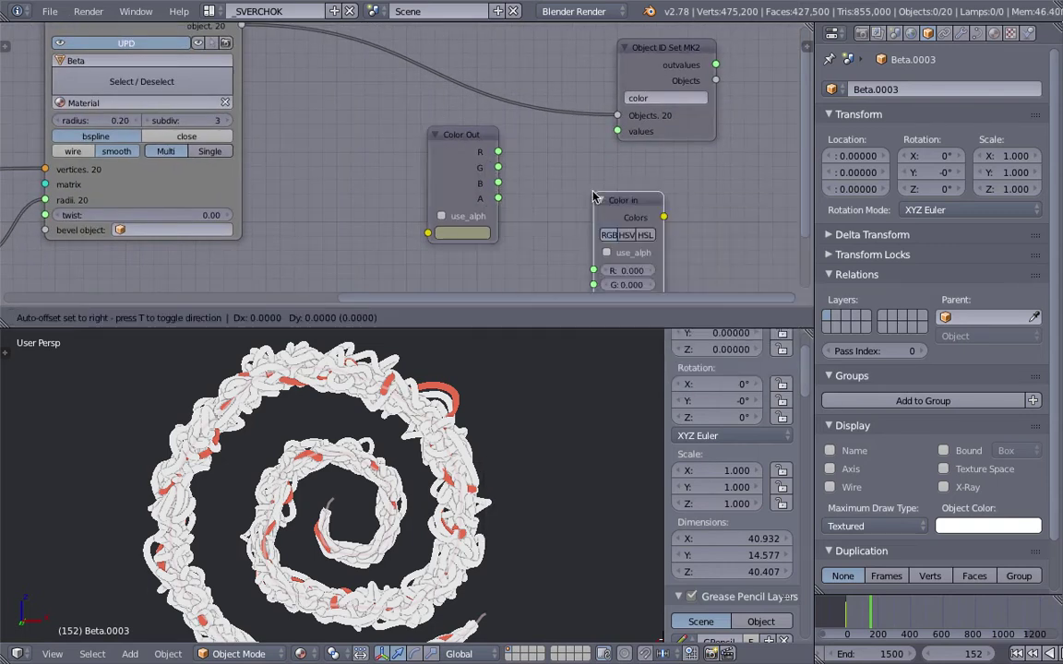
pyautogui.moveTo(567, 207); pyautogui.dragTo(515, 208)
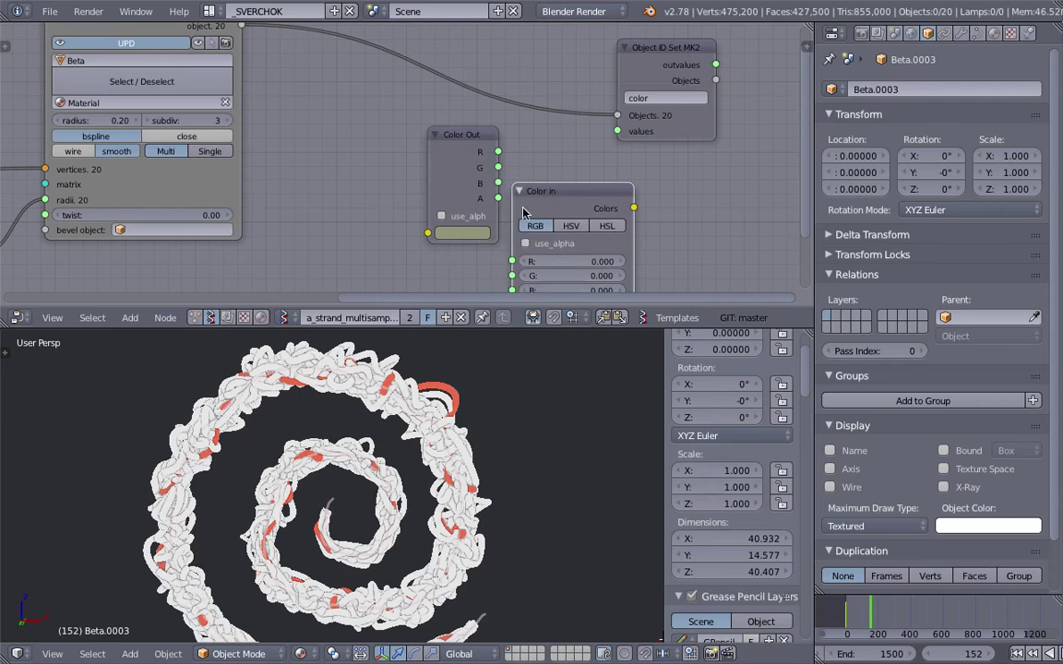
pyautogui.moveTo(538, 229); pyautogui.dragTo(522, 183, button='middle')
pyautogui.scroll(1, 522, 183)
# Delete the Color Out node and move the Color in node toward its place.
pyautogui.click(460, 86)
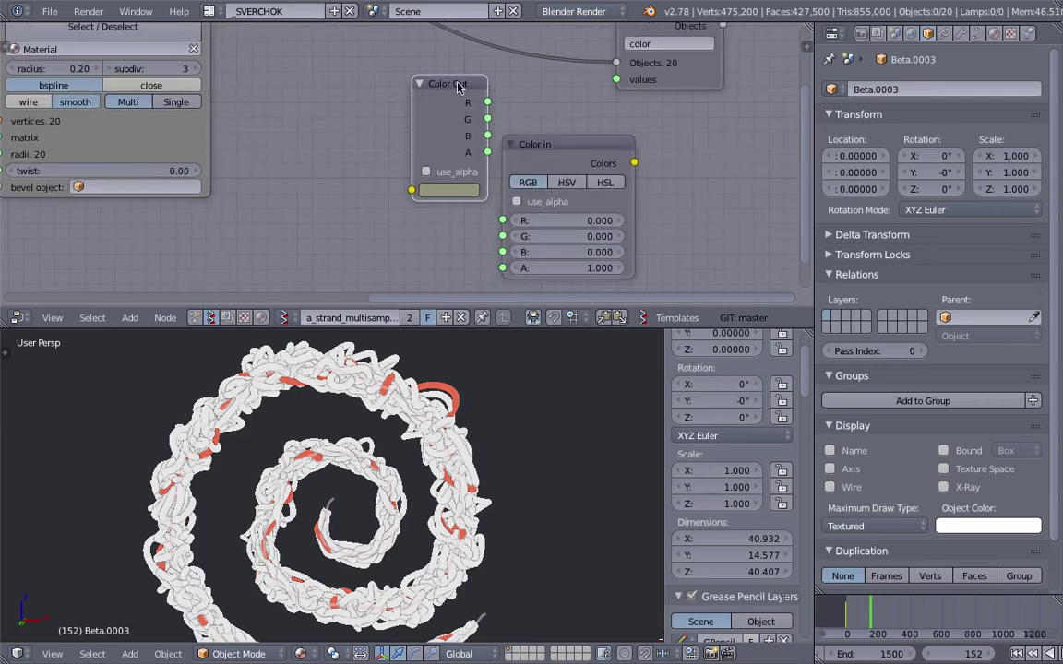
pyautogui.press('x')
pyautogui.moveTo(559, 150); pyautogui.dragTo(490, 149)
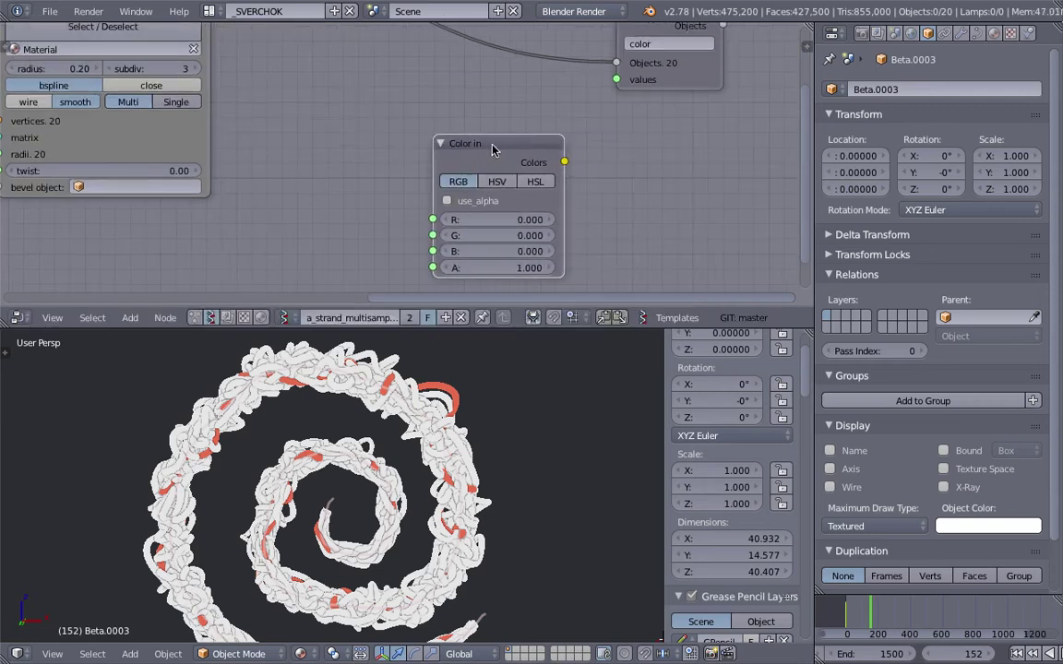
# Enable use_alpha on the Color in node, switch it to HSV and save the file.
pyautogui.click(962, 522)
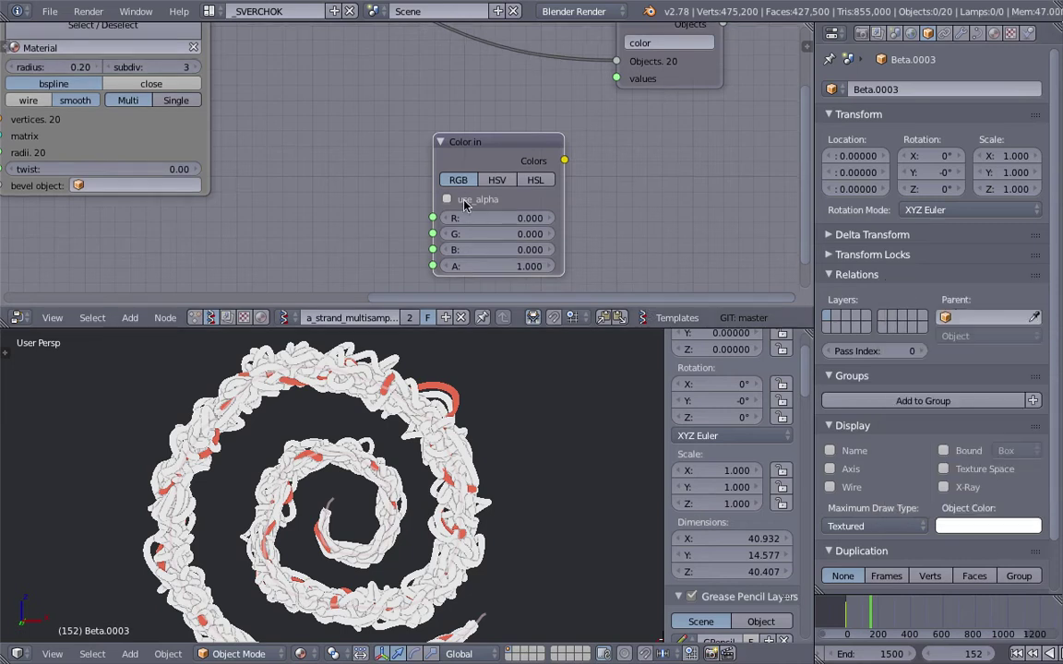
pyautogui.scroll(-2, 524, 160)
pyautogui.hotkey('ctrl', 's')
pyautogui.click(567, 158)
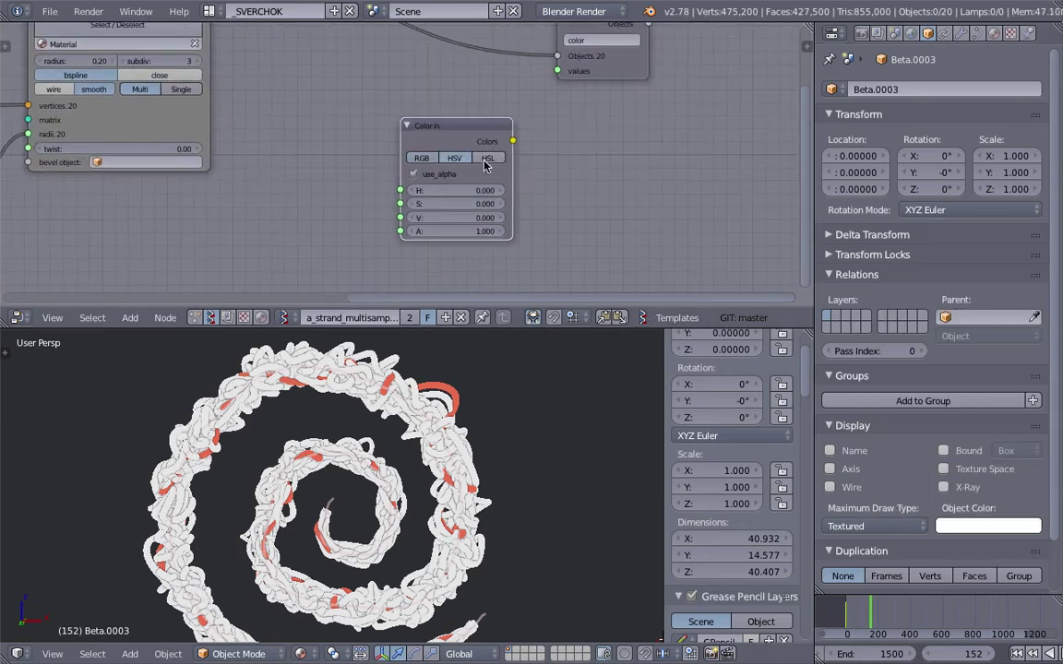
# Set the Color in node's H, S and V to 1 and connect its Colors output to Object ID Set MK2's values input.
pyautogui.moveTo(476, 191); pyautogui.dragTo(476, 217)
pyautogui.write('1')
pyautogui.press('Return')
pyautogui.moveTo(513, 141); pyautogui.dragTo(558, 71)
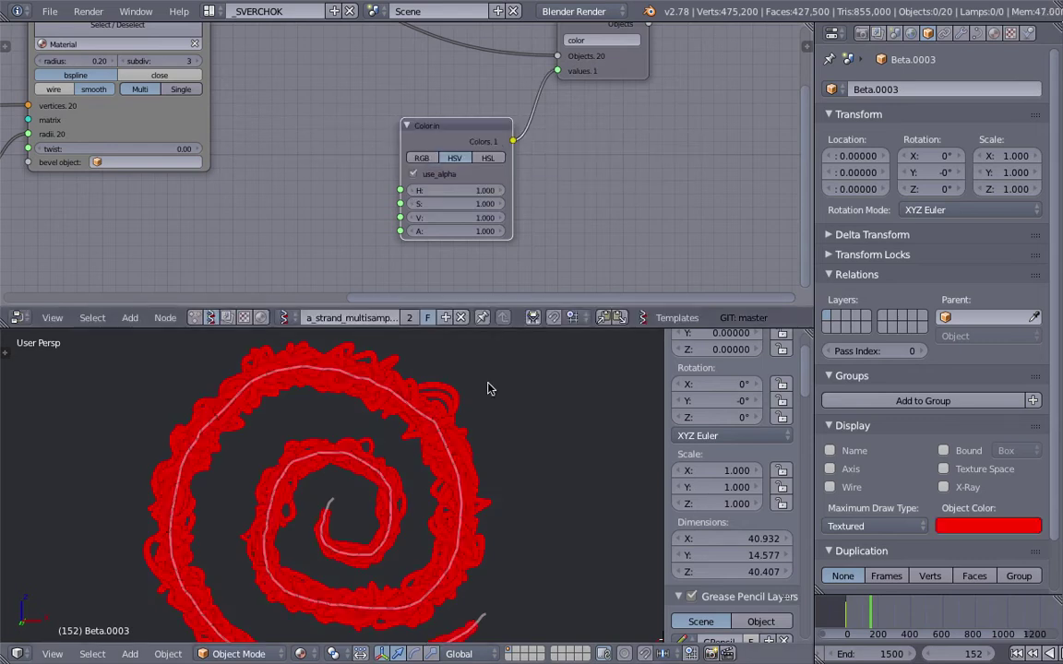
pyautogui.scroll(1, 468, 226)
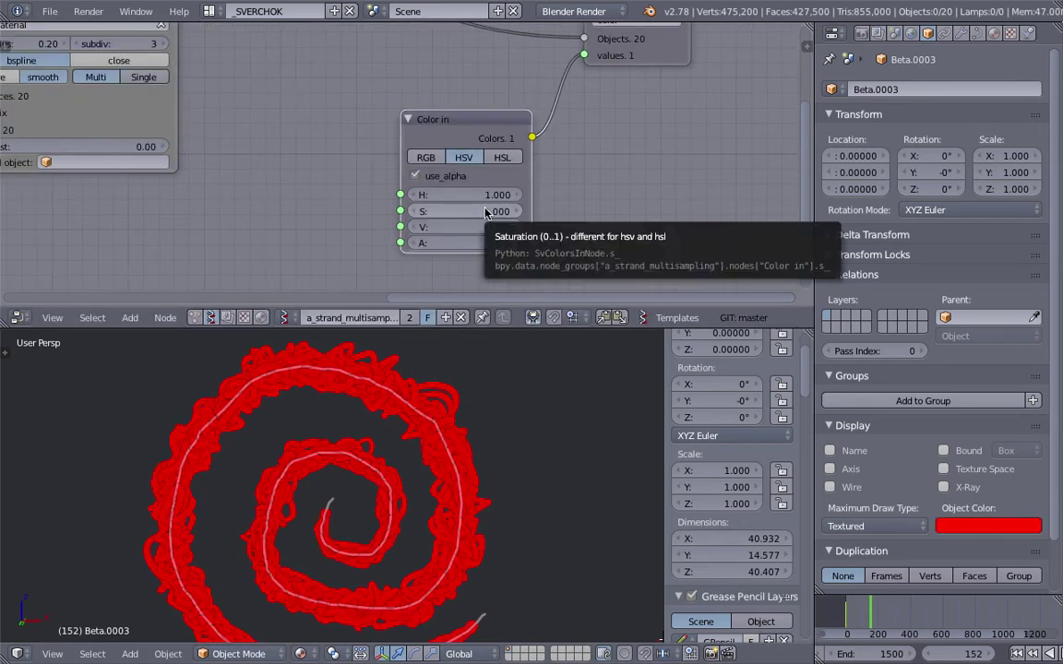
# Set the Color in node's hue to 0.2 and save the file.
pyautogui.click(484, 195)
pyautogui.write('.2')
pyautogui.press('Return')
pyautogui.hotkey('ctrl', 's')
pyautogui.click(485, 197)
# Shift the Color in node aside and add a Random Num Gen node in Float mode before it.
pyautogui.moveTo(445, 142); pyautogui.dragTo(478, 132)
pyautogui.hotkey('shift', 'a')
pyautogui.click(317, 112)
pyautogui.write('random co')
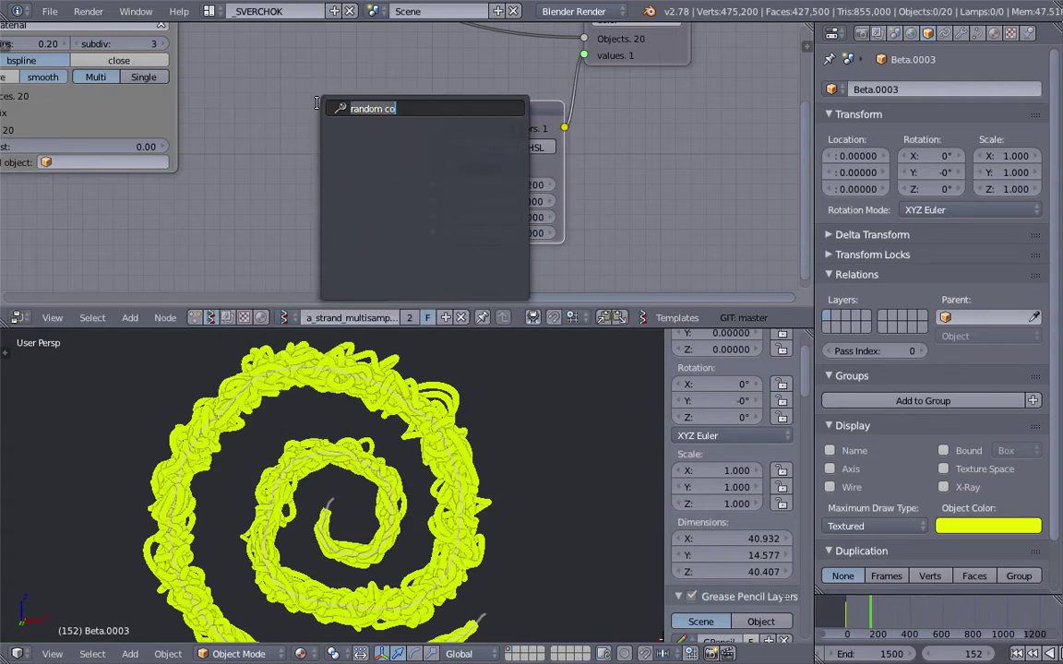
pyautogui.press('BackSpace')
pyautogui.press('BackSpace')
pyautogui.write('n')
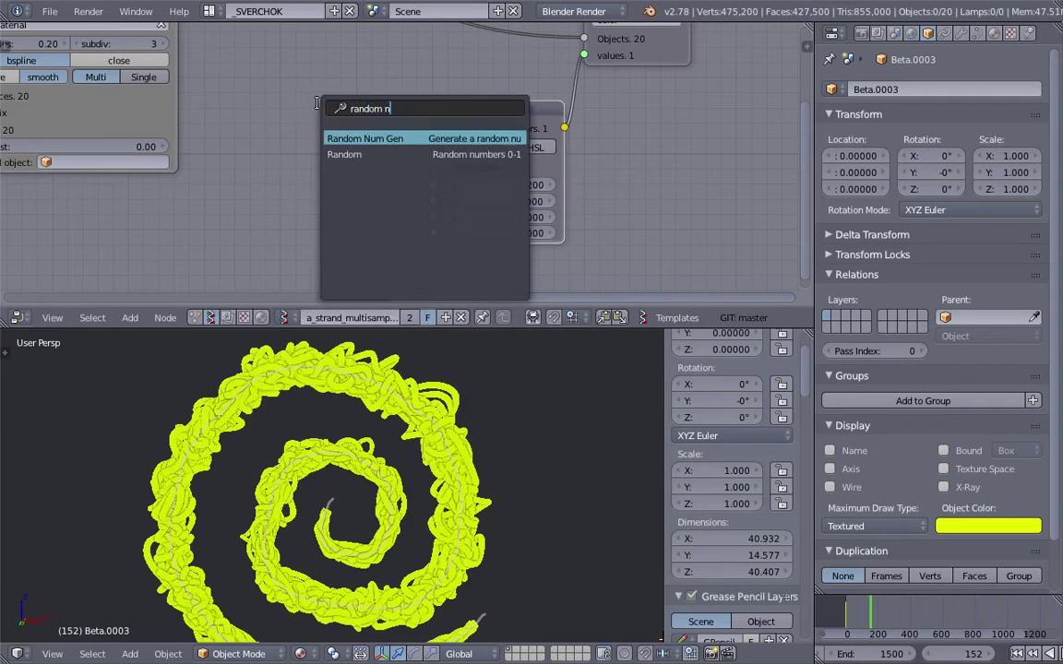
pyautogui.press('Return')
pyautogui.click(268, 113)
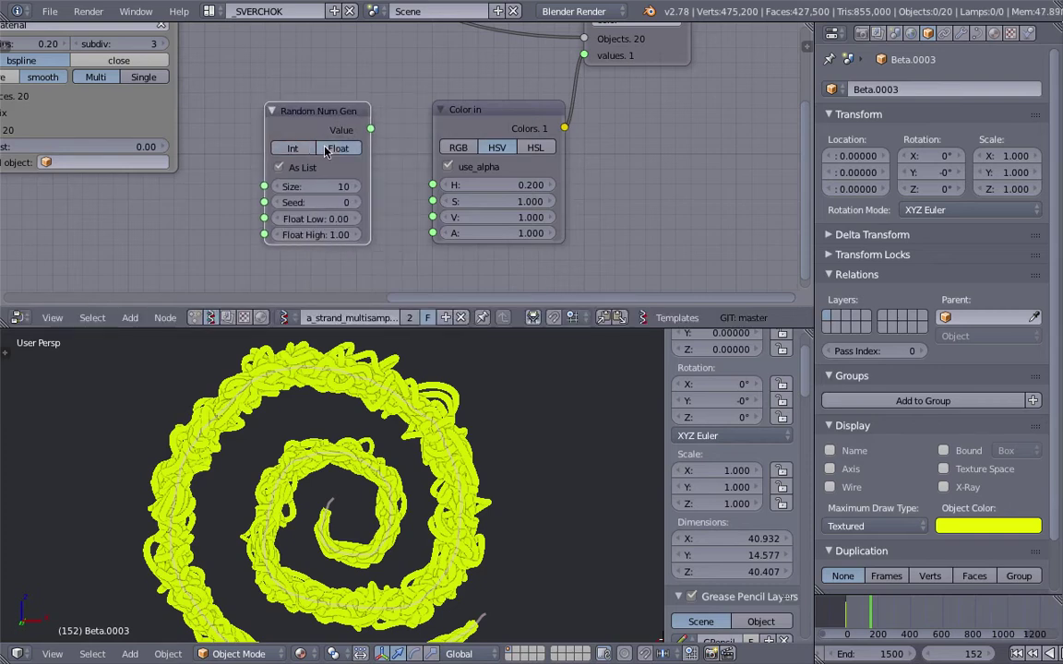
pyautogui.scroll(2, 404, 177)
pyautogui.scroll(1, 552, 187)
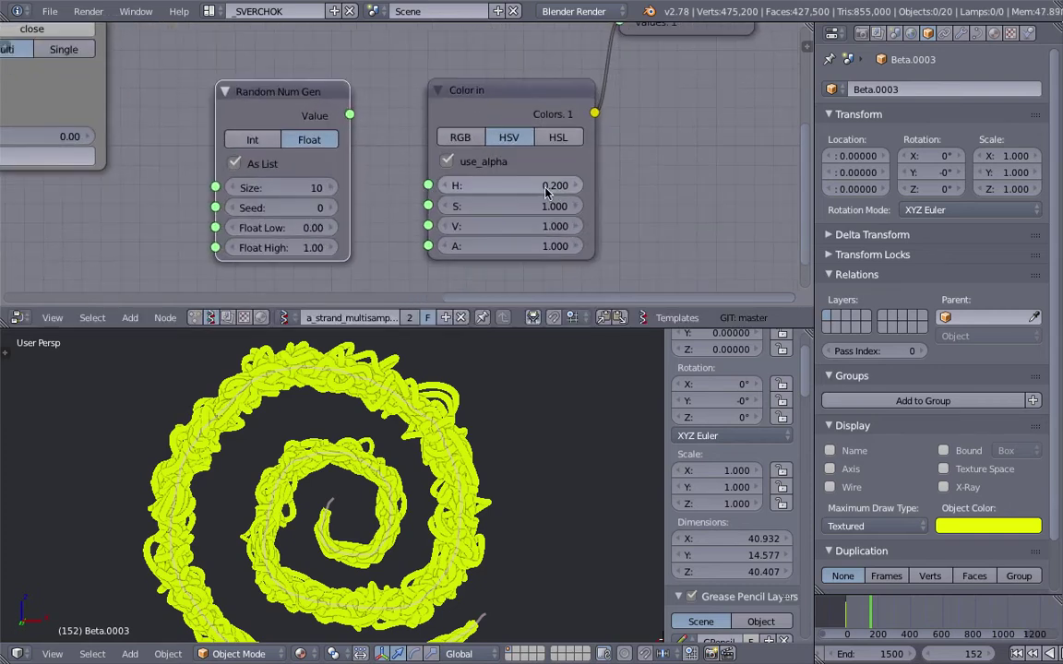
# Set the Random Num Gen node's size to 3 and connect its Value output to the Color in node's H input.
pyautogui.click(309, 187)
pyautogui.click(356, 187)
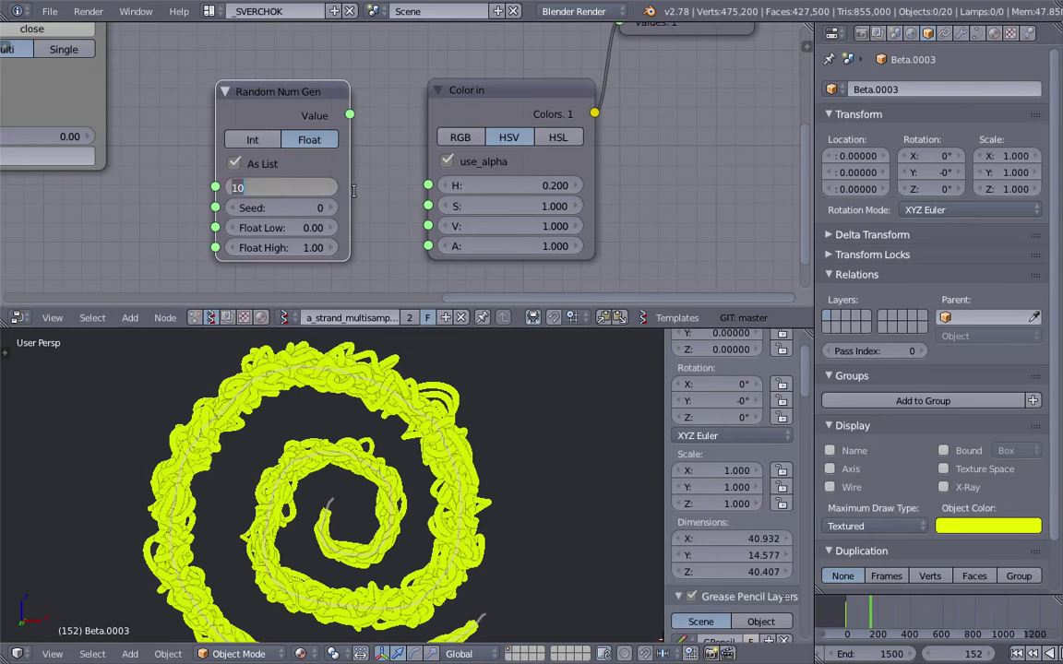
pyautogui.press('Return')
pyautogui.moveTo(350, 114); pyautogui.dragTo(428, 185)
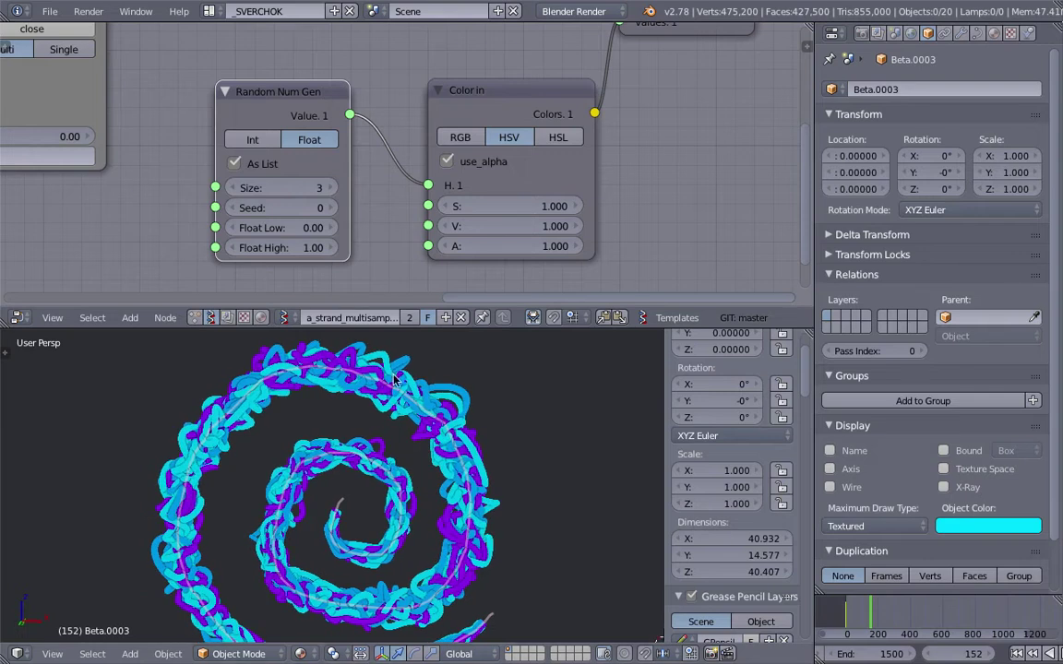
pyautogui.scroll(3, 411, 484)
pyautogui.scroll(-6, 418, 481)
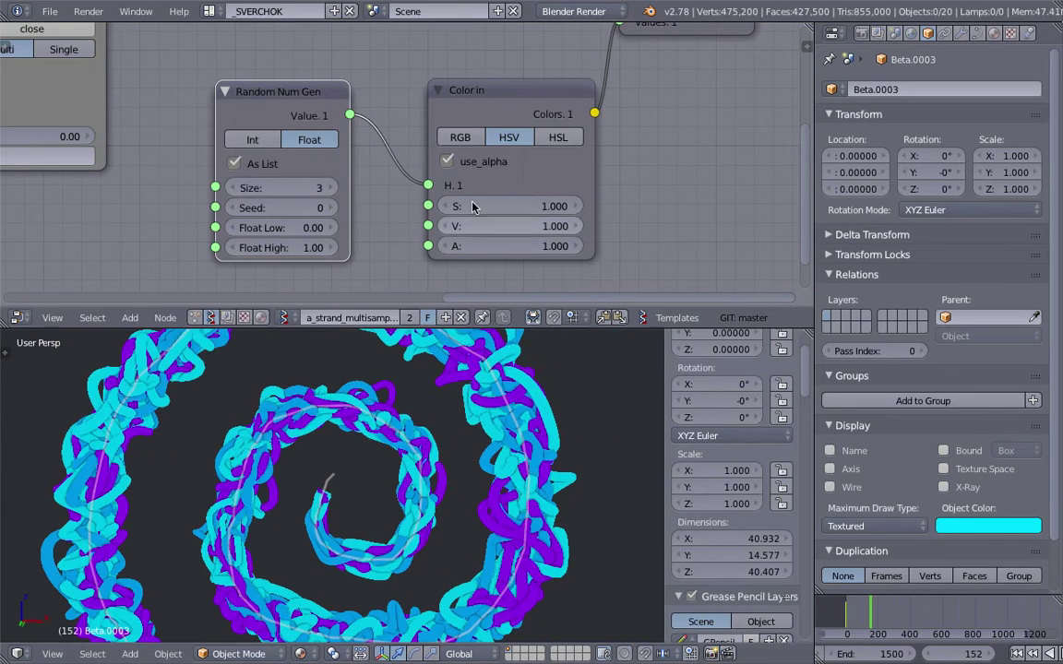
# Vary the strand hues by changing the Random Num Gen seed to 33 and finally to 113.
pyautogui.moveTo(288, 208); pyautogui.dragTo(346, 208)
pyautogui.scroll(-2, 500, 460)
pyautogui.moveTo(500, 460); pyautogui.dragTo(492, 461, button='middle')
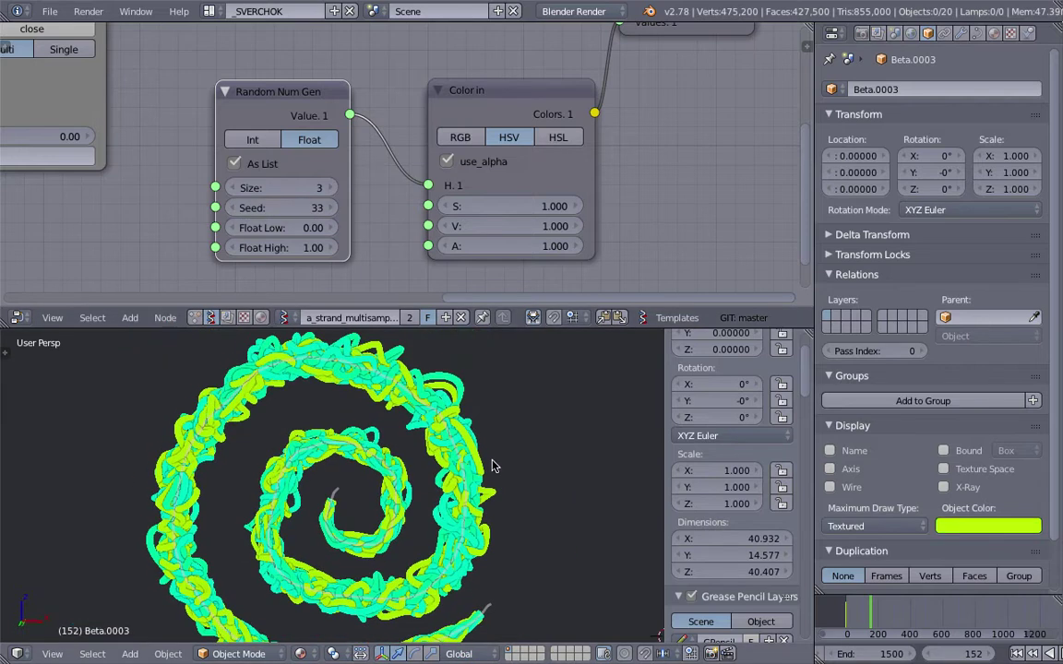
pyautogui.moveTo(277, 209); pyautogui.dragTo(319, 209)
pyautogui.scroll(-3, 452, 496)
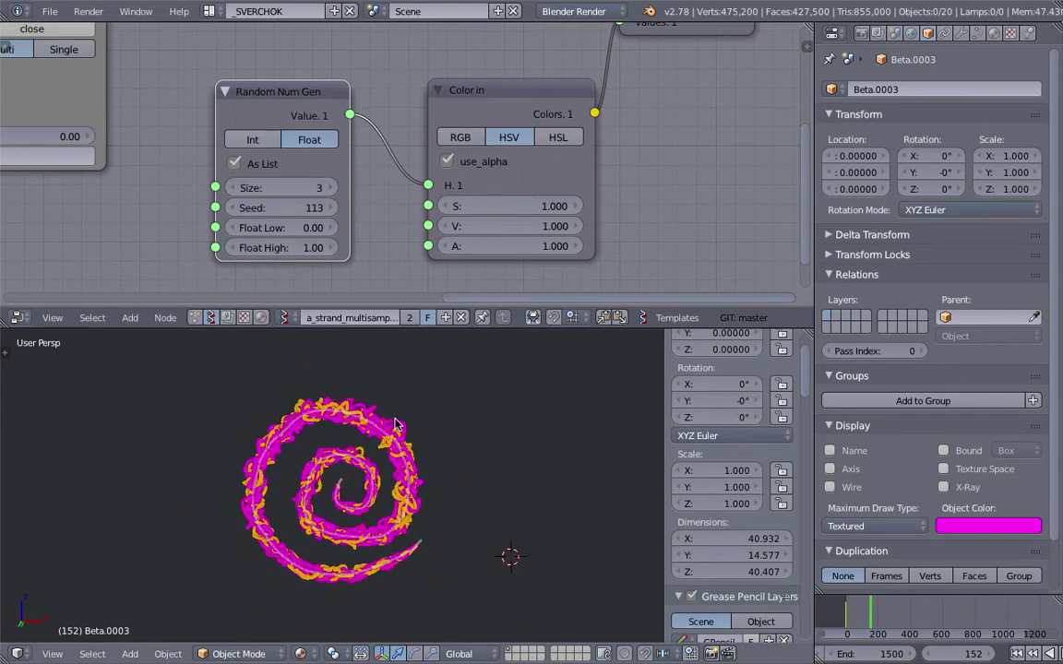
pyautogui.scroll(4, 395, 425)
pyautogui.scroll(-2, 402, 429)
pyautogui.scroll(-2, 398, 430)
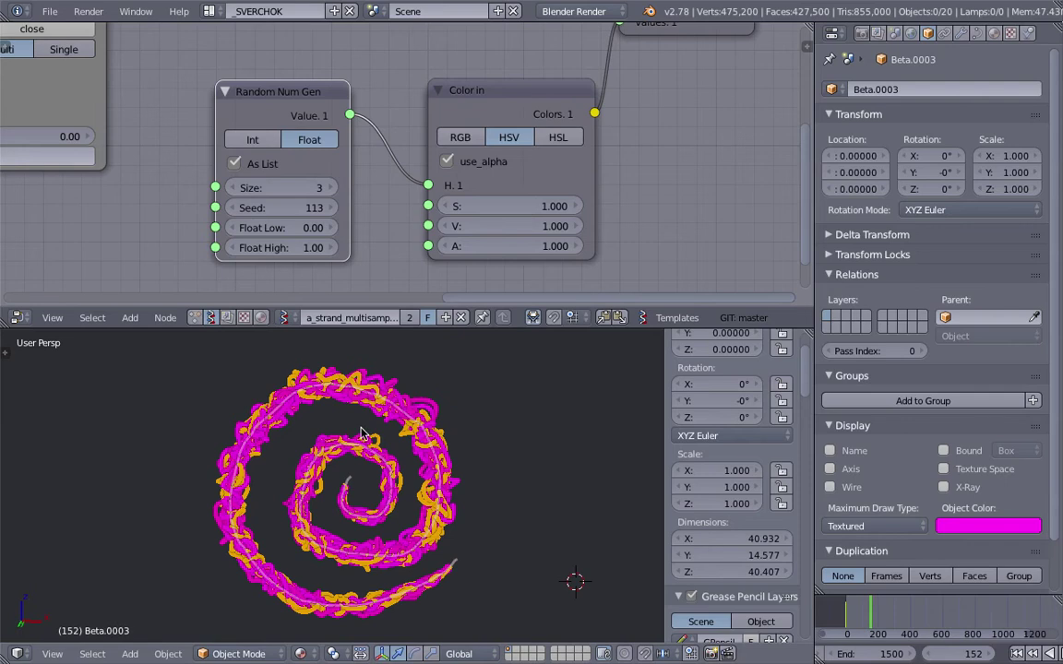
pyautogui.scroll(-3, 363, 434)
pyautogui.scroll(1, 362, 434)
# Add a mesh plane beside the spiral and scale it up uniformly to about 65 units wide.
pyautogui.hotkey('shift', 'a')
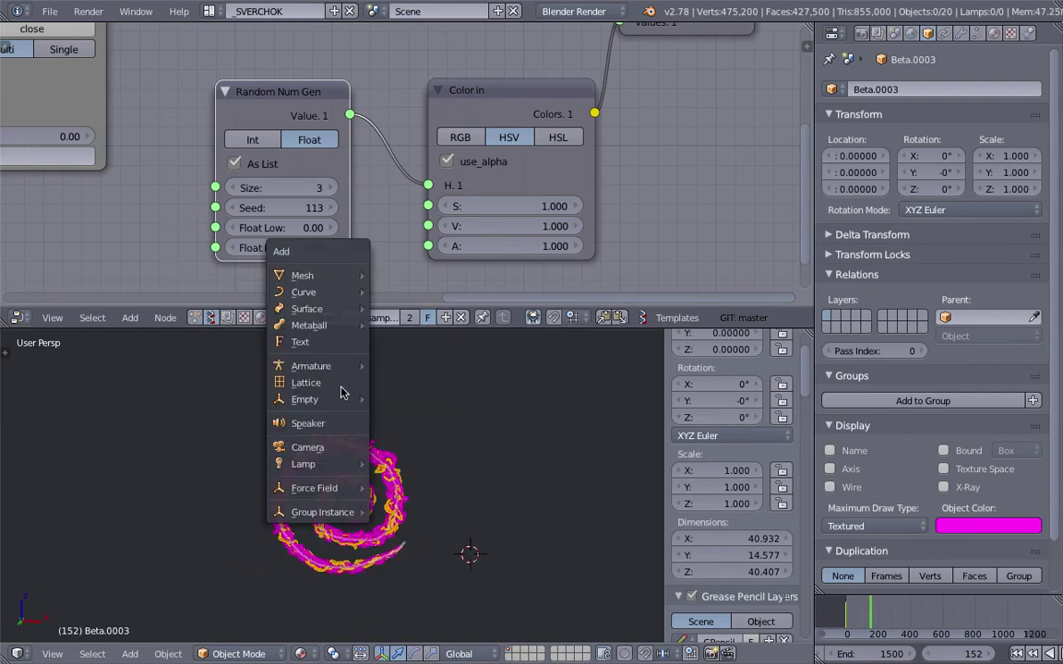
pyautogui.moveTo(327, 275)
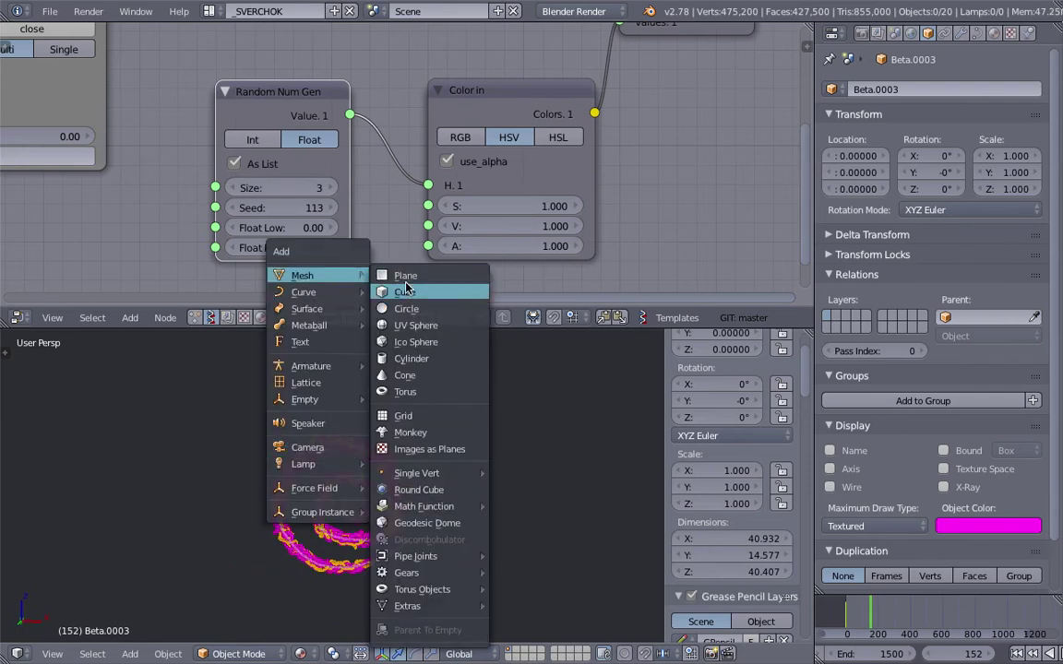
pyautogui.click(404, 281)
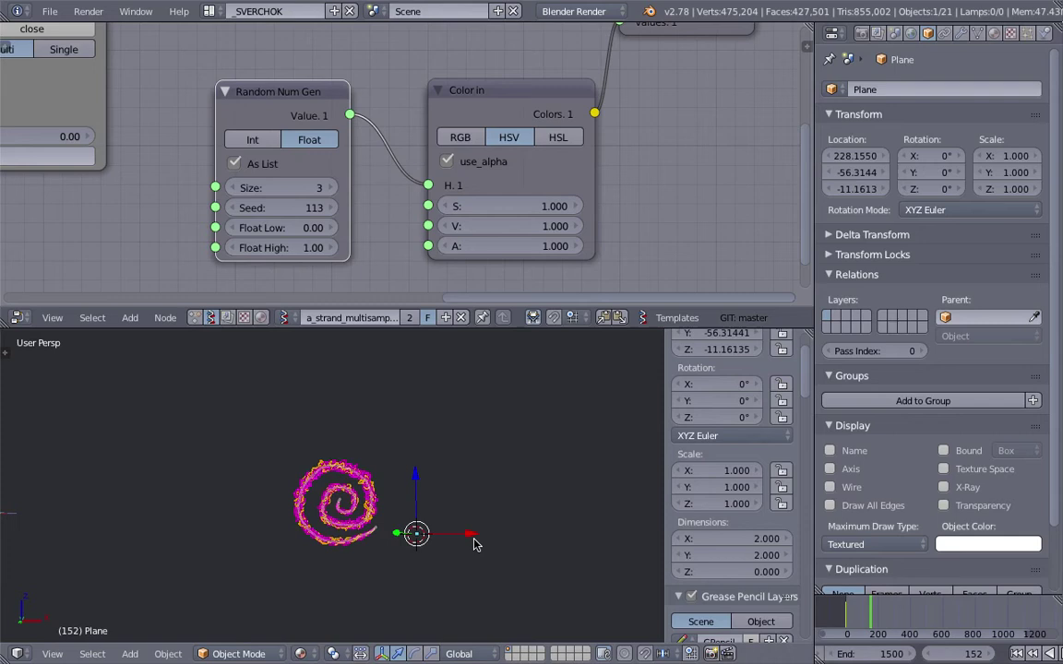
pyautogui.press('s')
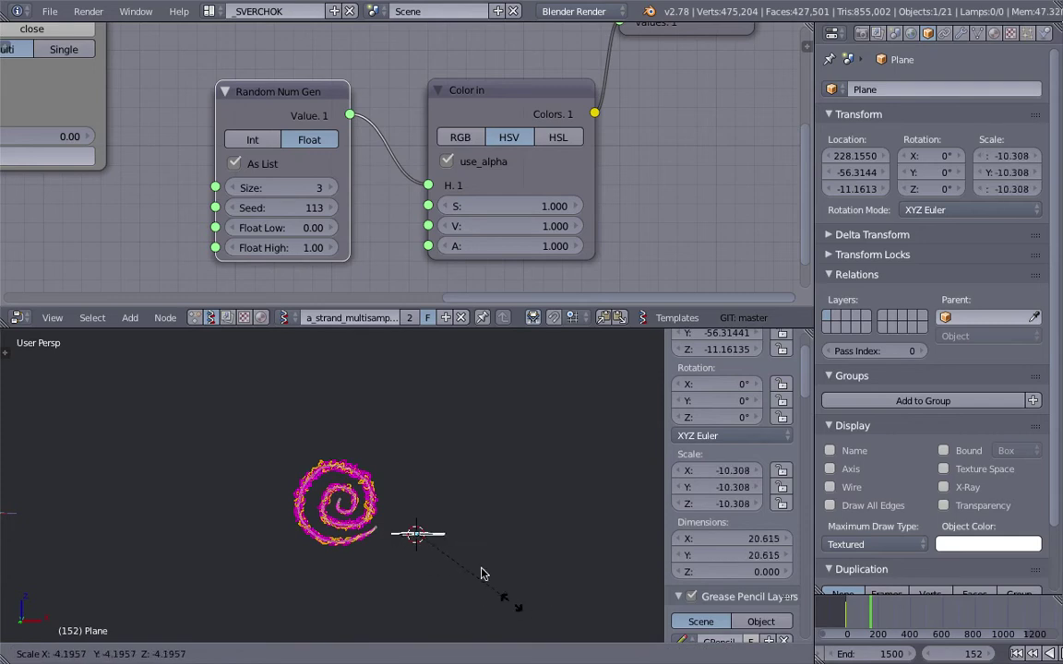
pyautogui.click(452, 519)
pyautogui.moveTo(463, 506); pyautogui.dragTo(443, 545, button='middle')
# Stretch the plane along X to about 287 units and rotate it 90° about X so it stands upright.
pyautogui.press('s')
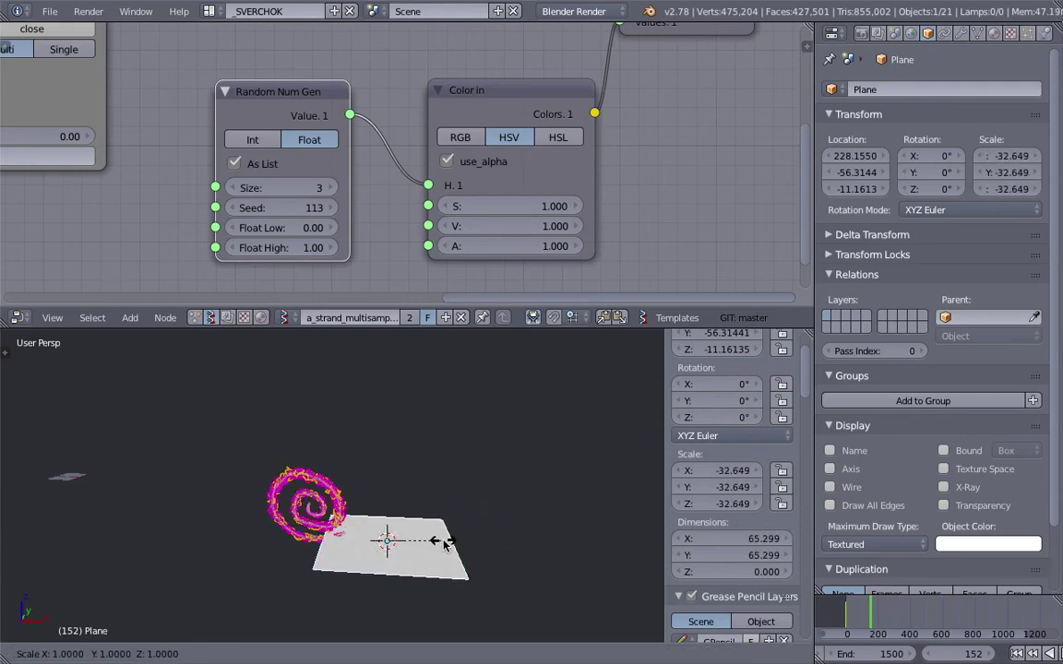
pyautogui.press('x')
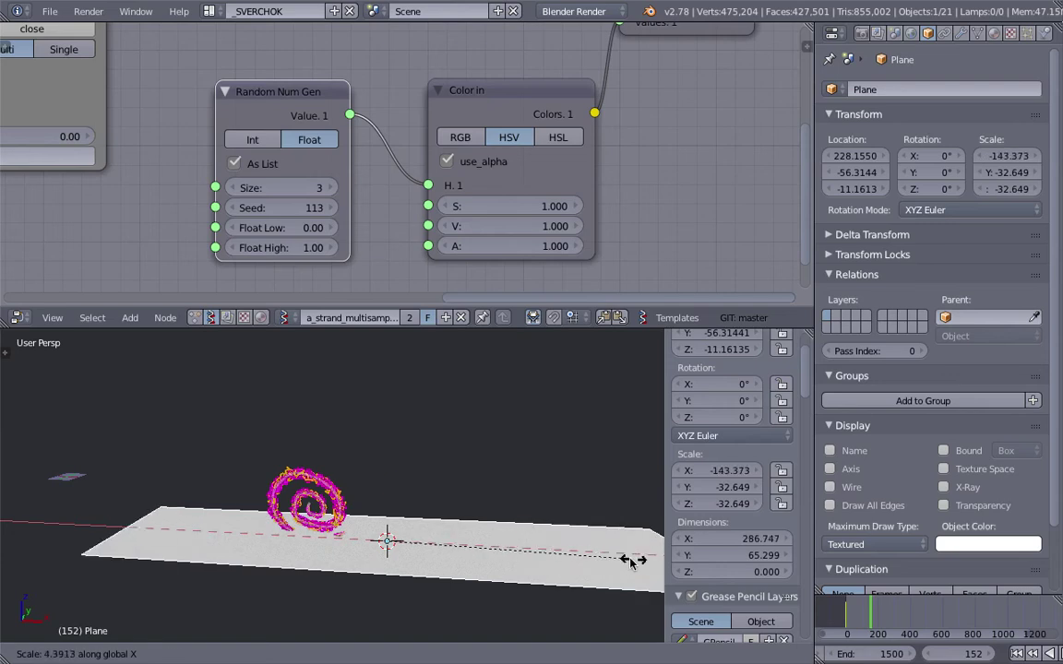
pyautogui.click(633, 554)
pyautogui.moveTo(486, 506); pyautogui.dragTo(430, 507, button='middle')
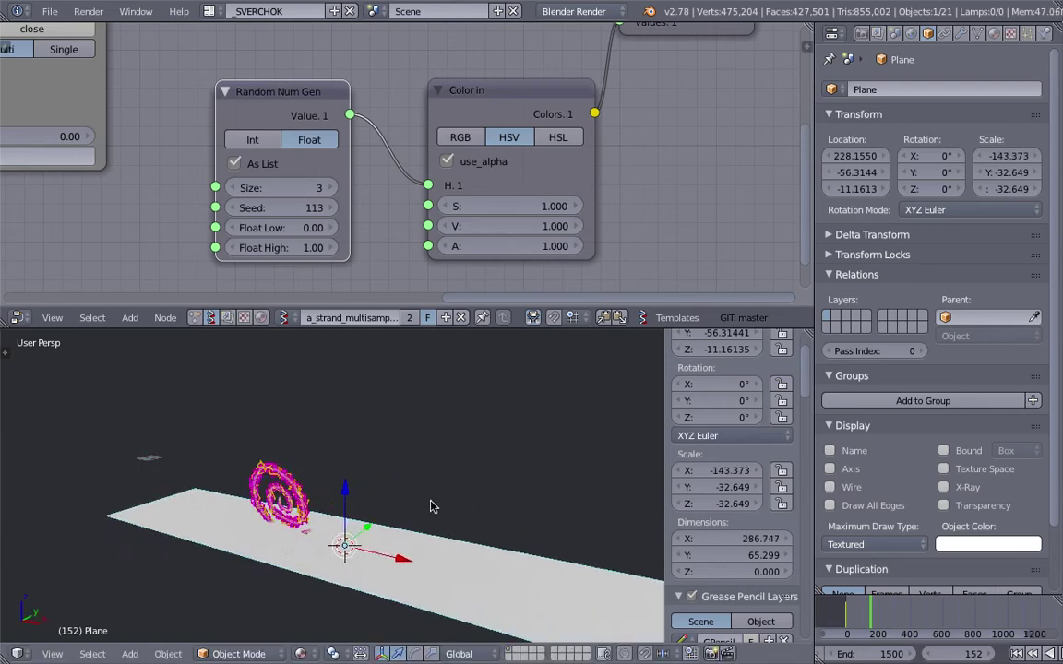
pyautogui.press('r')
pyautogui.write('x90')
pyautogui.press('Return')
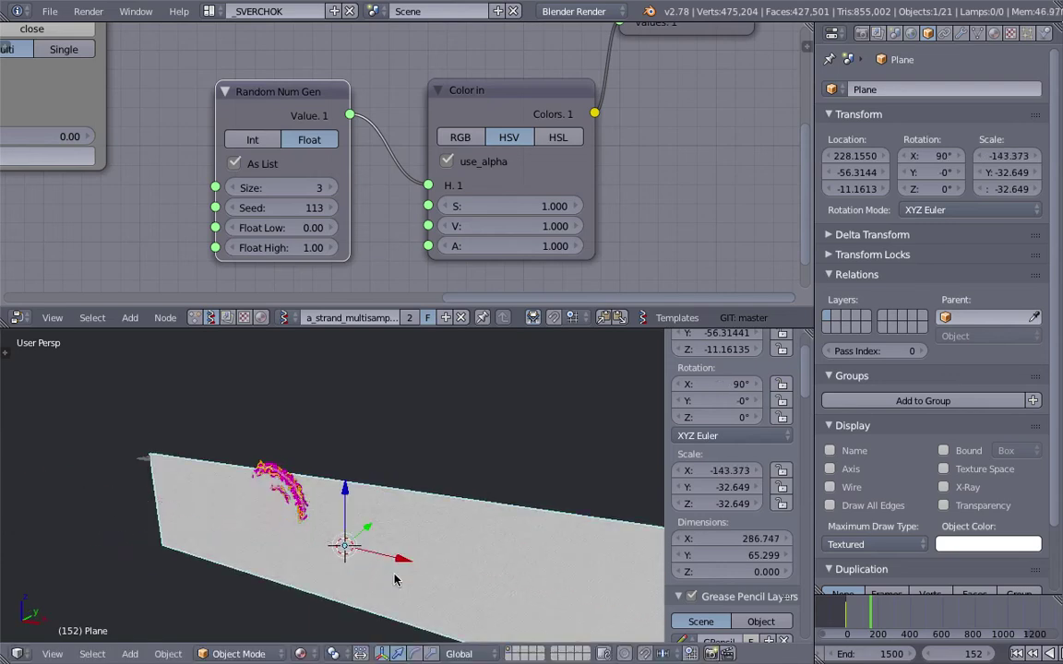
# Move the plane along Y to about -16.3 so it stands behind the spiral, and save the file.
pyautogui.moveTo(397, 564); pyautogui.dragTo(346, 539, button='middle')
pyautogui.moveTo(348, 535); pyautogui.dragTo(403, 503)
pyautogui.hotkey('ctrl', 's')
pyautogui.click(465, 481)
# Disable Ambient Occlusion in the 3D view's shading settings.
pyautogui.scroll(-15, 701, 517)
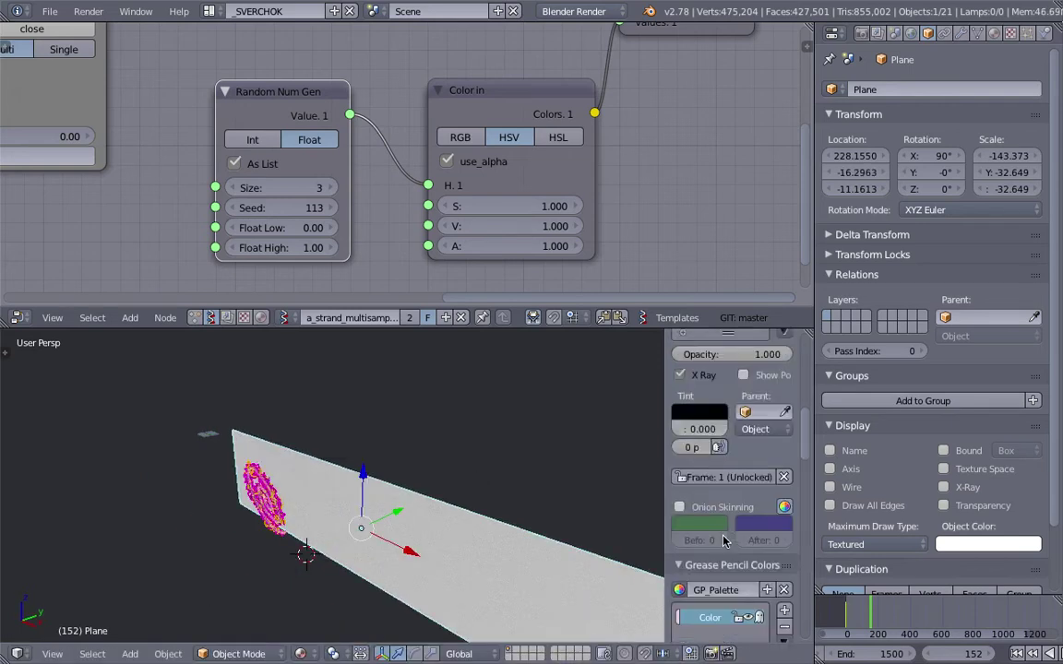
pyautogui.scroll(-5, 719, 540)
pyautogui.click(710, 546)
pyautogui.moveTo(553, 517); pyautogui.dragTo(493, 486, button='middle')
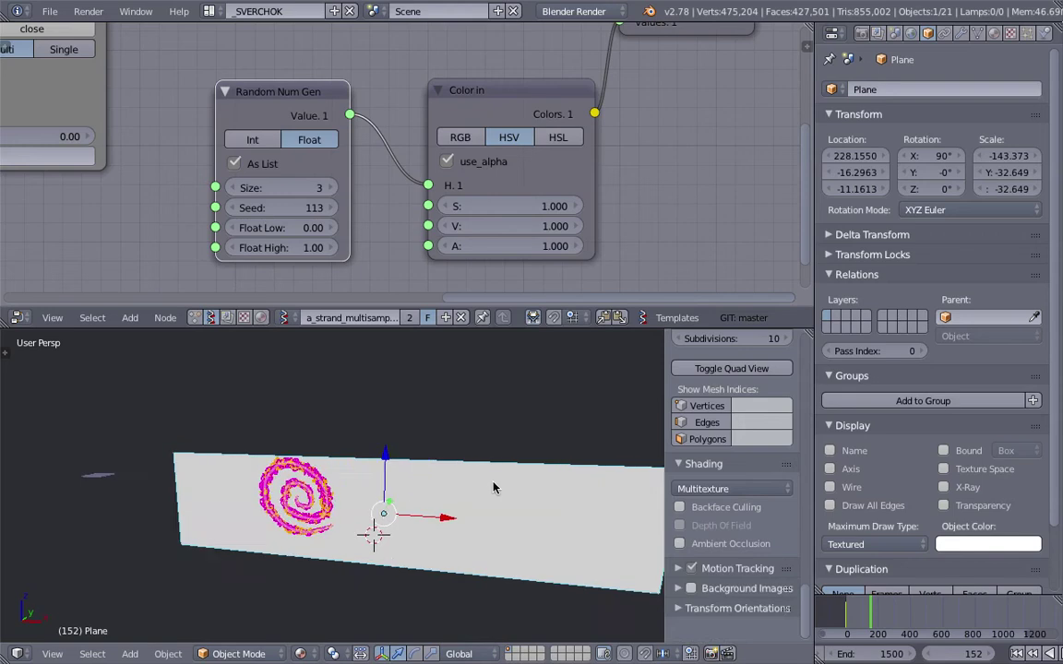
# Reposition the plane behind the spiral at about X 206.2, Y -18.2 and Z -4.8.
pyautogui.scroll(5, 445, 462)
pyautogui.scroll(-4, 447, 459)
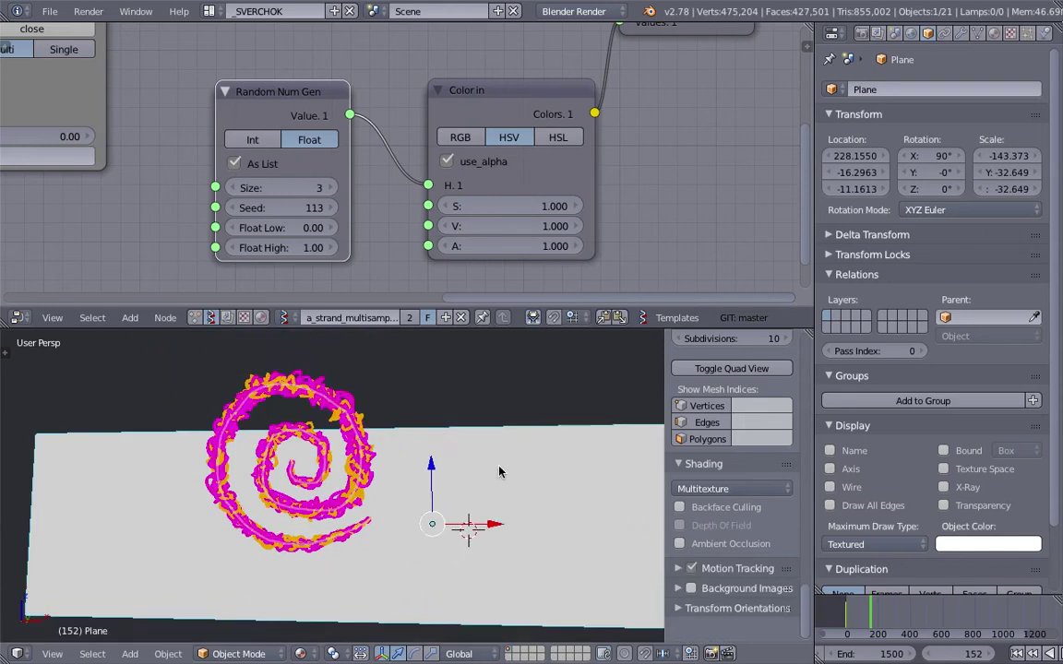
pyautogui.press('g')
pyautogui.click(436, 451)
pyautogui.scroll(-4, 517, 411)
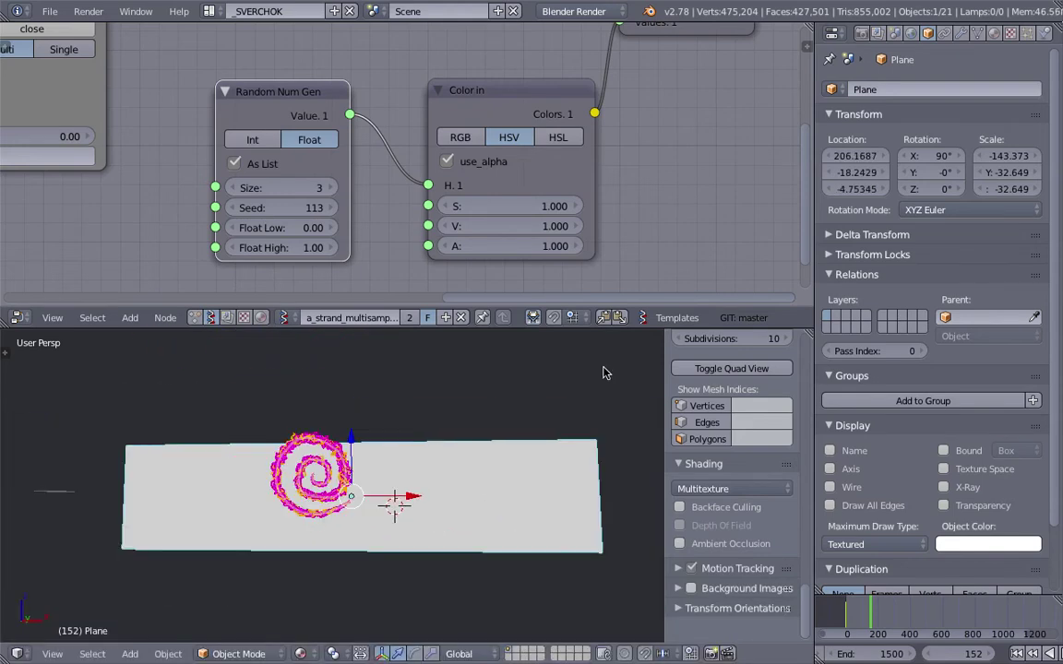
# Assign the existing shadeless material named Material to the plane.
pyautogui.click(995, 35)
pyautogui.scroll(5, 1059, 175)
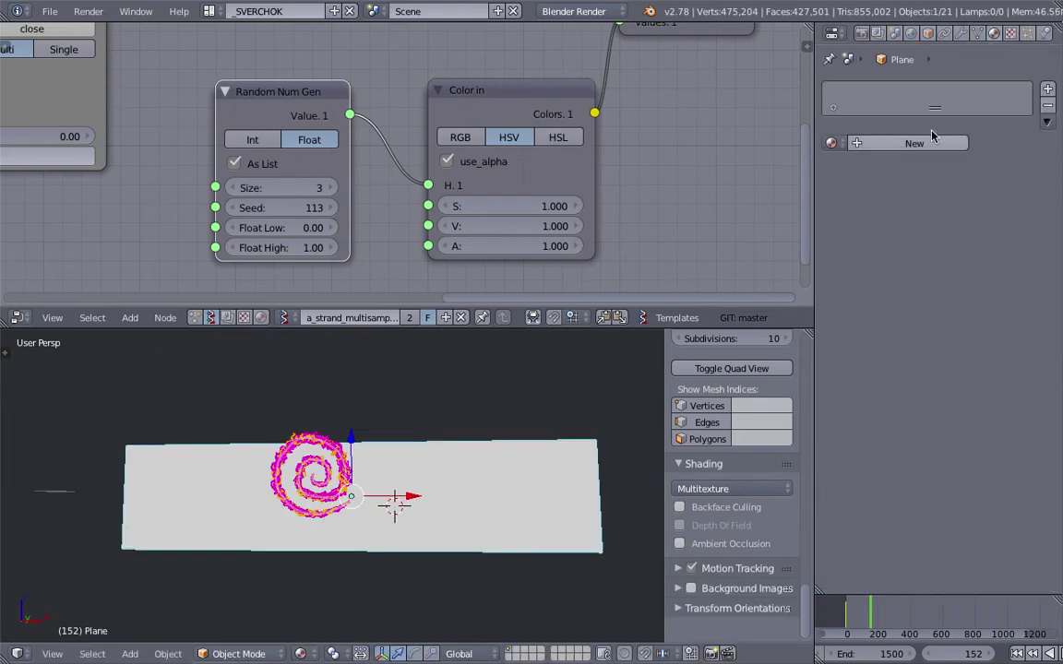
pyautogui.click(831, 143)
pyautogui.click(850, 169)
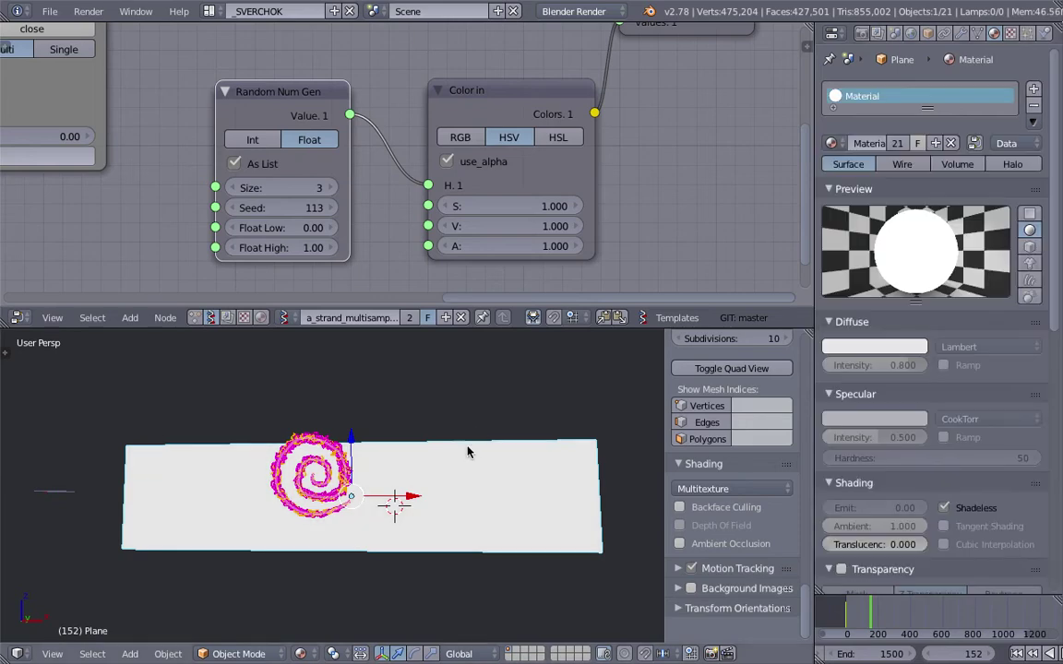
pyautogui.scroll(3, 439, 443)
pyautogui.scroll(-4, 397, 466)
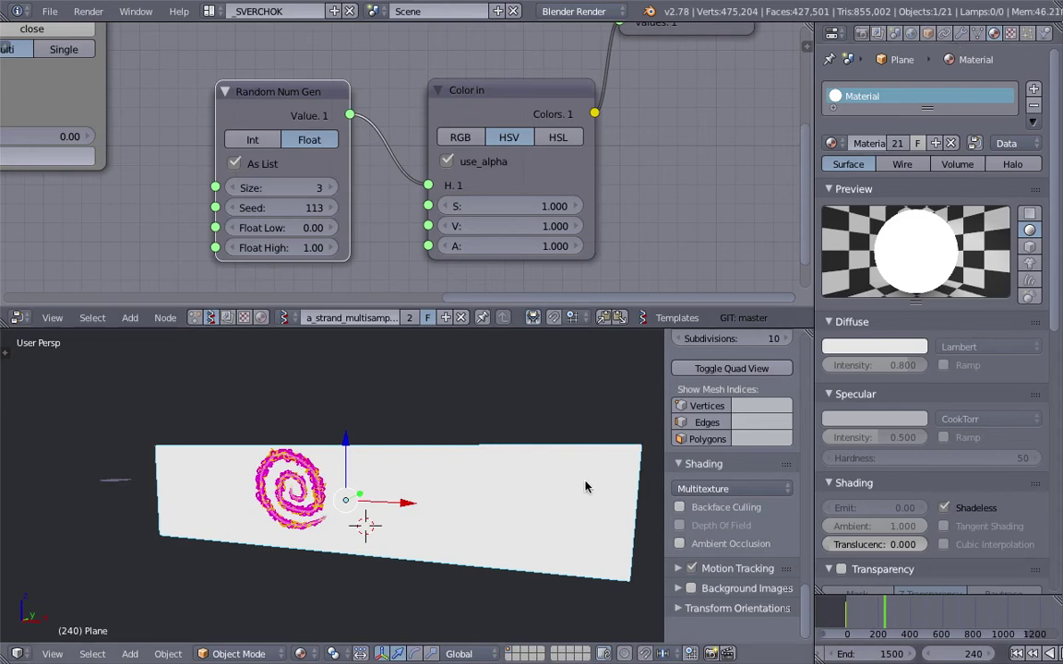
pyautogui.moveTo(586, 486); pyautogui.dragTo(587, 481, button='middle')
# Save the file and set the Random Num Gen node's size to 6 and seed to 132.
pyautogui.click(927, 34)
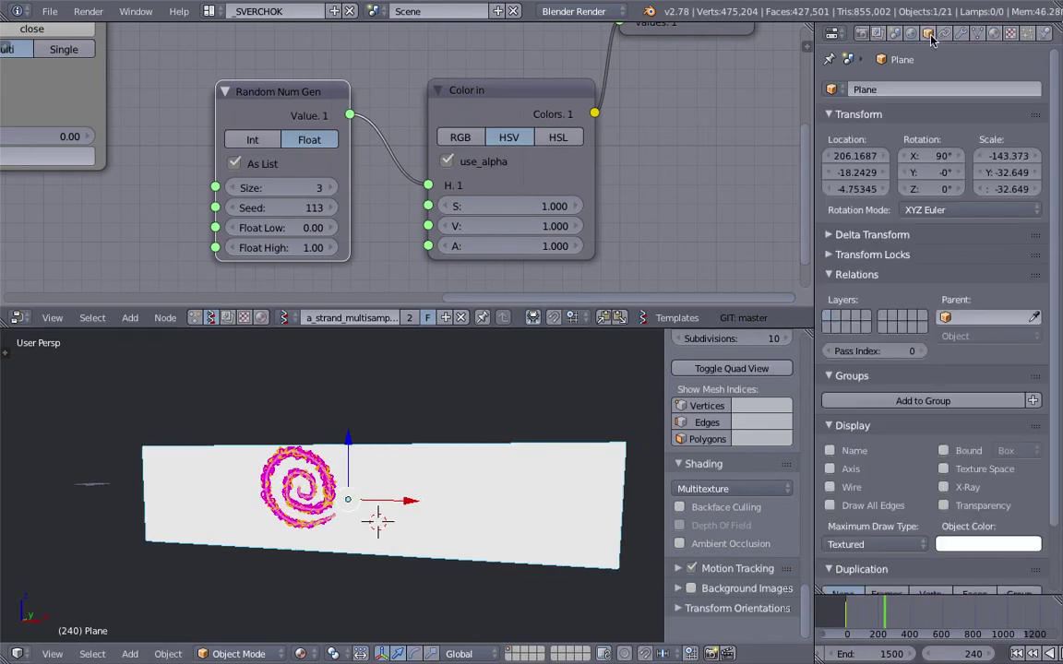
pyautogui.scroll(-3, 344, 216)
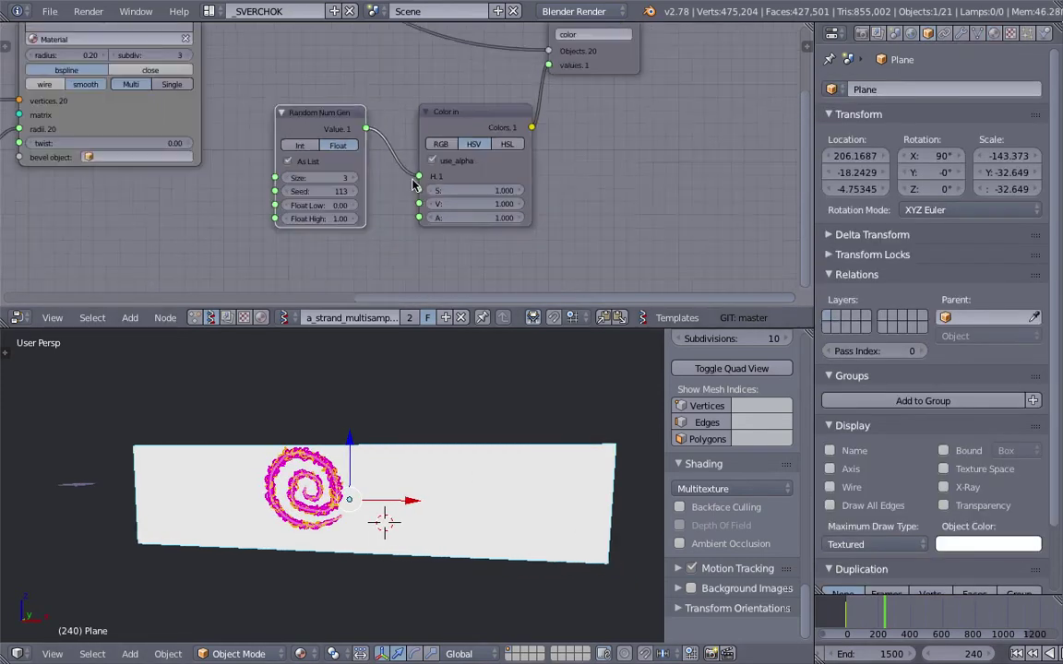
pyautogui.hotkey('ctrl', 's')
pyautogui.click(343, 220)
pyautogui.click(349, 217)
pyautogui.click(349, 217)
pyautogui.click(348, 217)
pyautogui.moveTo(321, 230); pyautogui.dragTo(356, 229)
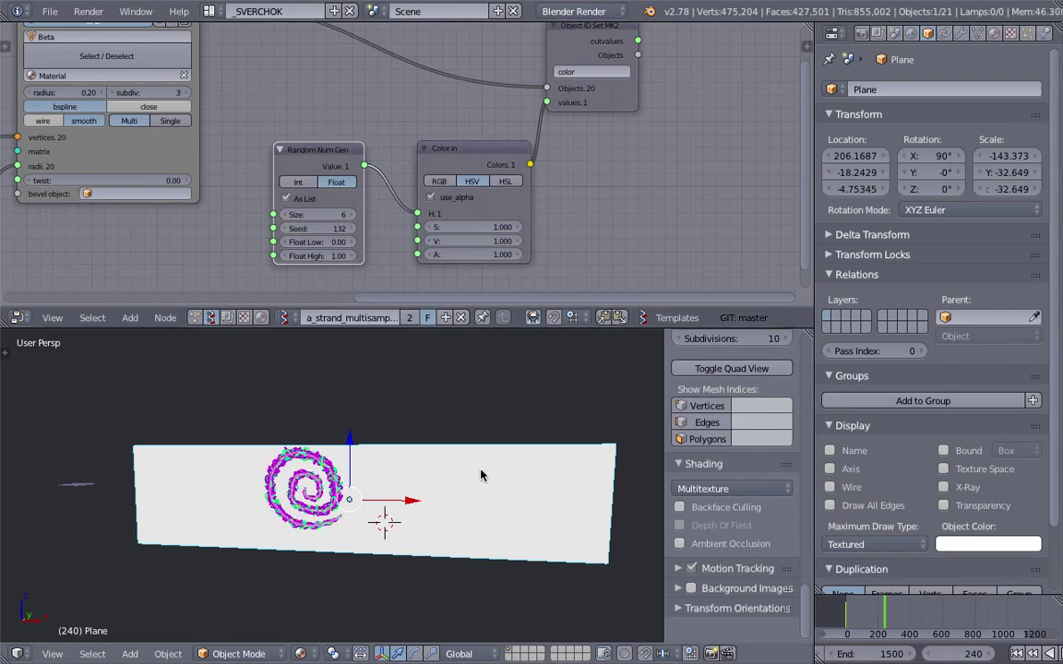
# Examine the material settings of the backing plane and the strands up close.
pyautogui.moveTo(419, 478); pyautogui.dragTo(526, 433, button='middle')
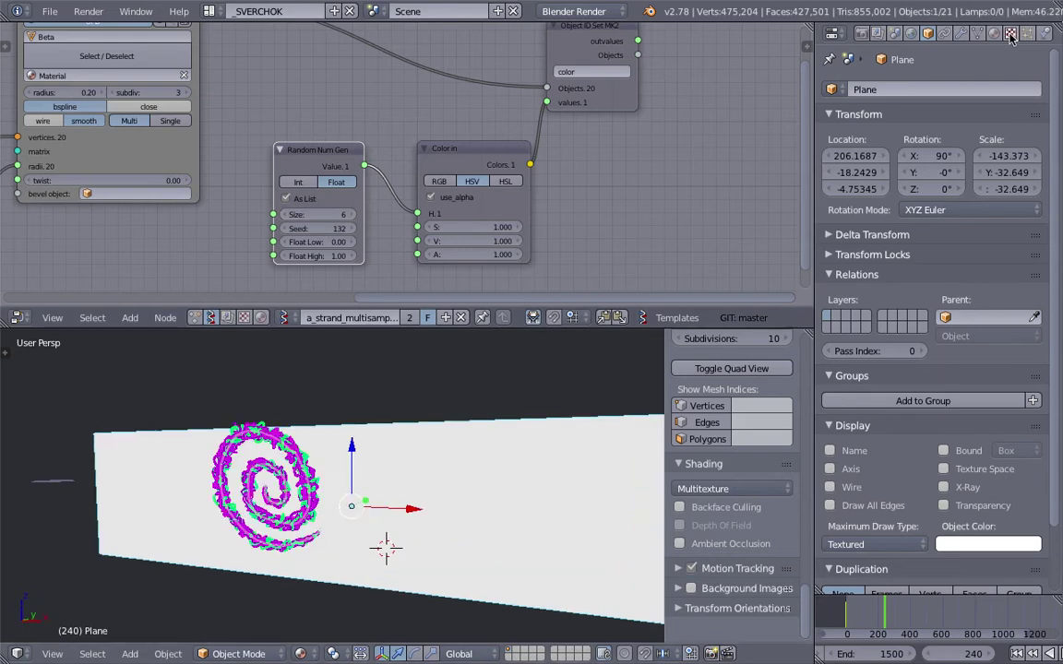
pyautogui.click(994, 34)
pyautogui.scroll(3, 317, 514)
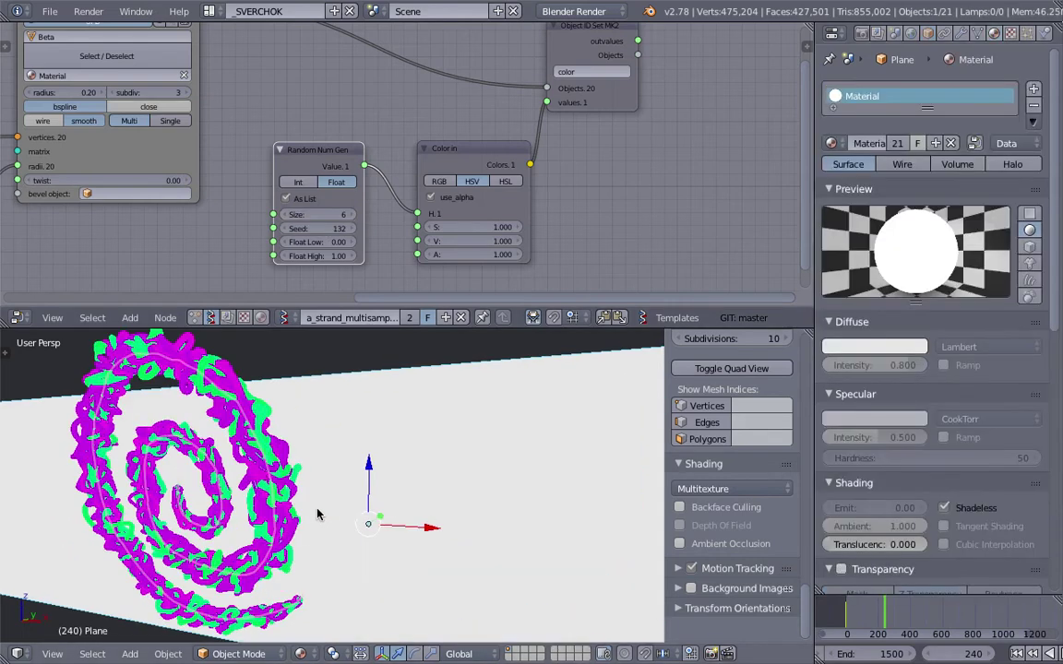
pyautogui.rightClick(274, 459)
pyautogui.rightClick(374, 457)
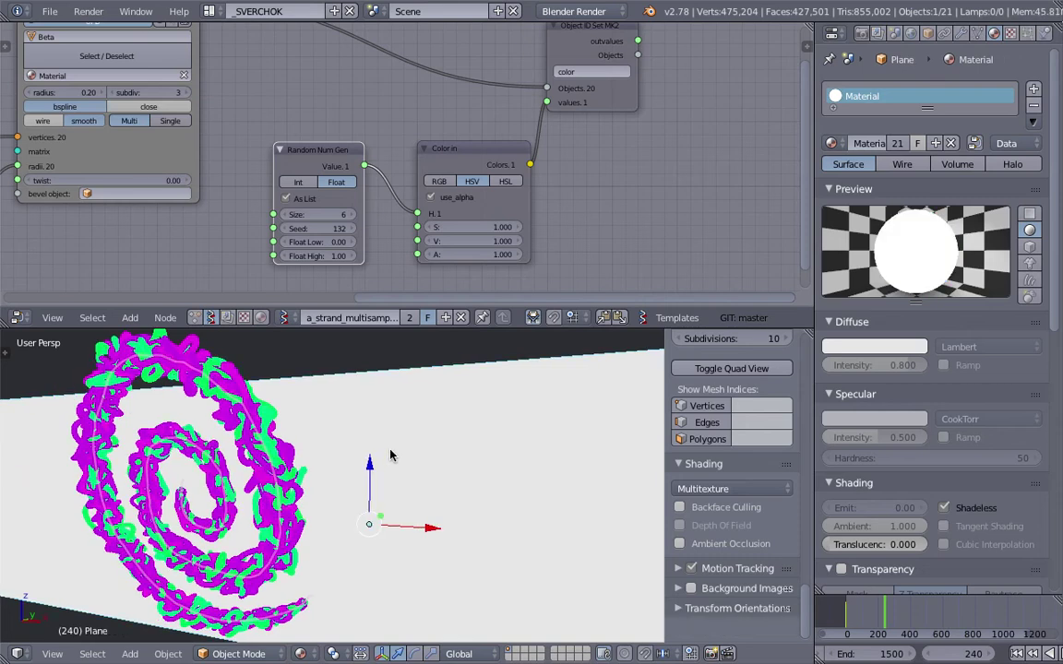
pyautogui.scroll(-4, 406, 456)
pyautogui.scroll(-2, 577, 153)
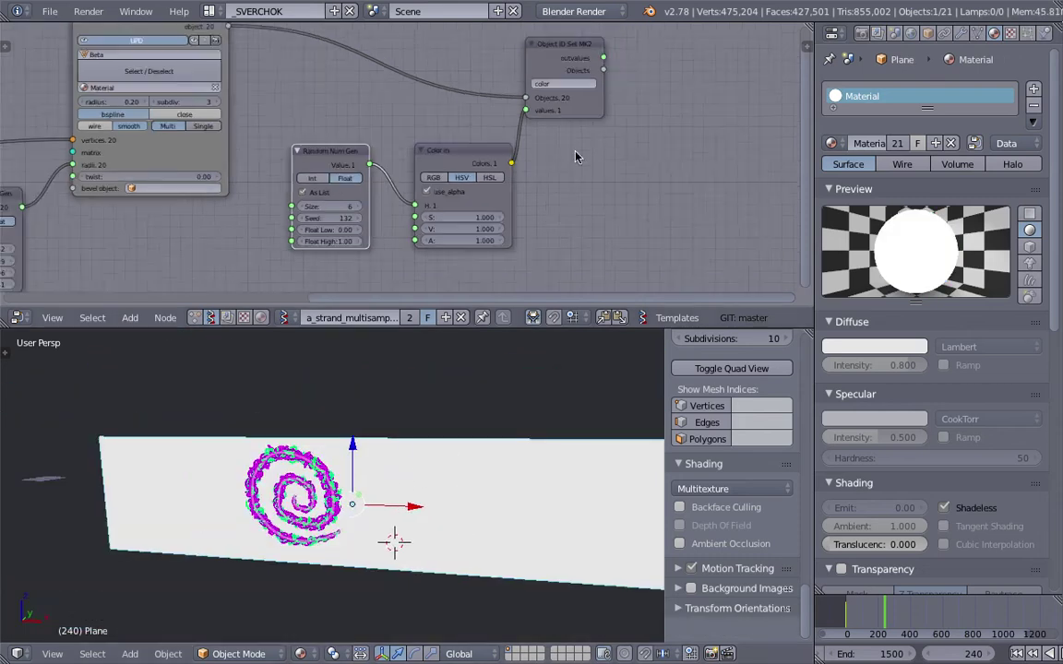
# Move the Object ID Set MK2 node farther away from the Color in node and save the file.
pyautogui.moveTo(600, 84); pyautogui.dragTo(499, 175, button='middle')
pyautogui.scroll(2, 504, 163)
pyautogui.moveTo(476, 139); pyautogui.dragTo(559, 80)
pyautogui.scroll(-2, 522, 148)
pyautogui.moveTo(453, 172); pyautogui.dragTo(505, 118, button='middle')
pyautogui.scroll(-1, 544, 101)
pyautogui.hotkey('ctrl', 's')
pyautogui.click(509, 122)
# Scale the plane down along Z into a narrow strip and raise it above the spiral's center.
pyautogui.moveTo(453, 450); pyautogui.dragTo(539, 531, button='middle')
pyautogui.press('s')
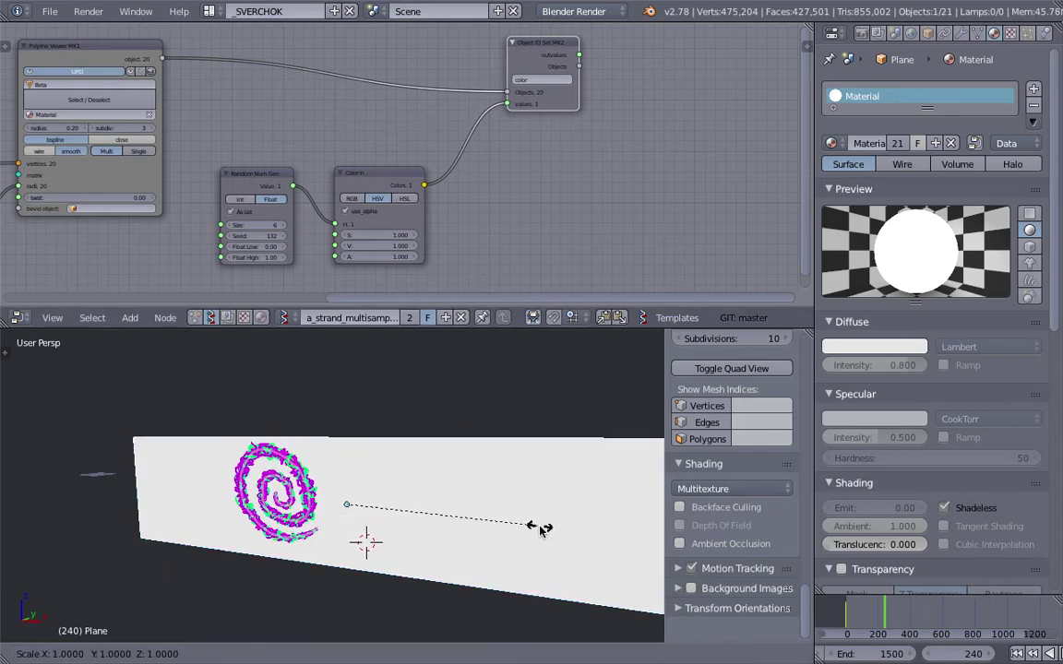
pyautogui.press('z')
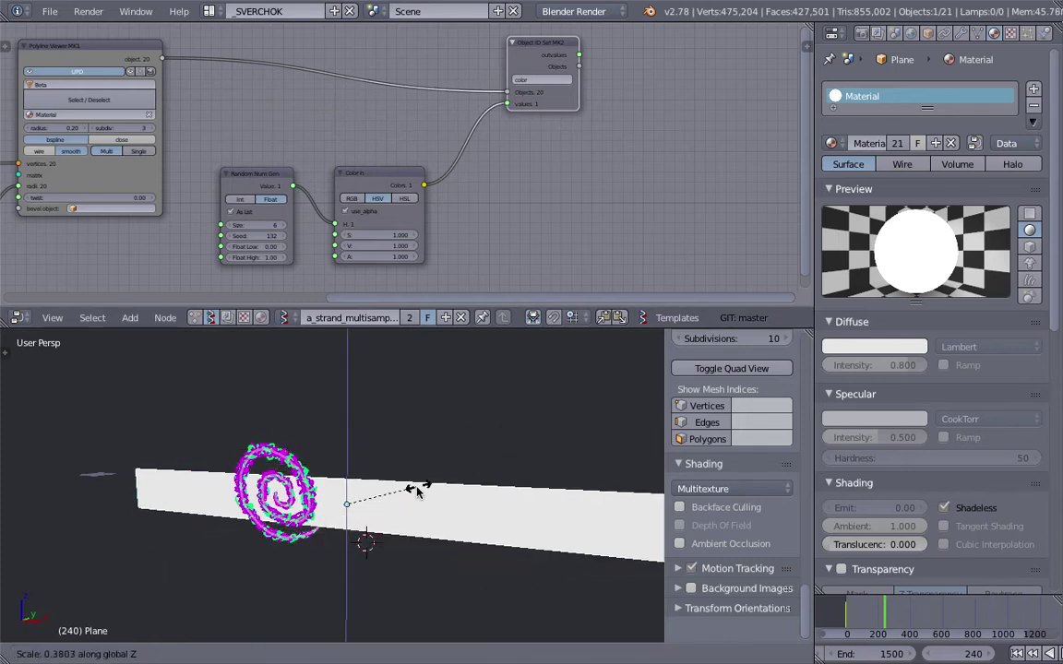
pyautogui.click(366, 462)
pyautogui.moveTo(346, 451); pyautogui.dragTo(348, 357)
# Duplicate the strip downward along Z, repeat the duplication to make five evenly spaced strips, and save the file.
pyautogui.hotkey('shift', 'd')
pyautogui.press('z')
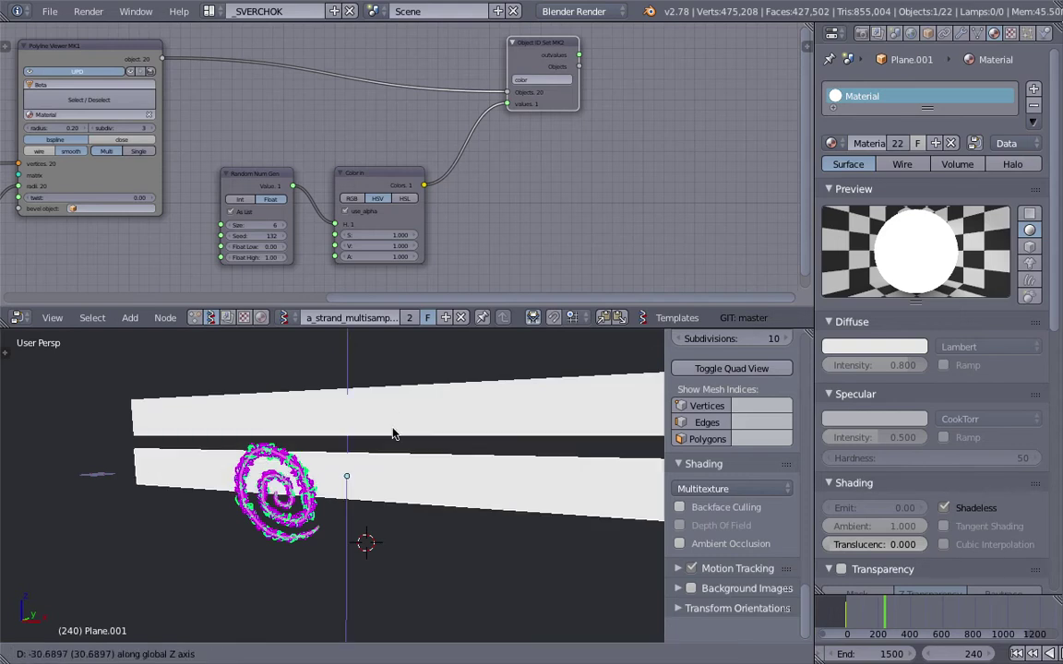
pyautogui.click(391, 420)
pyautogui.hotkey('shift', 'r')
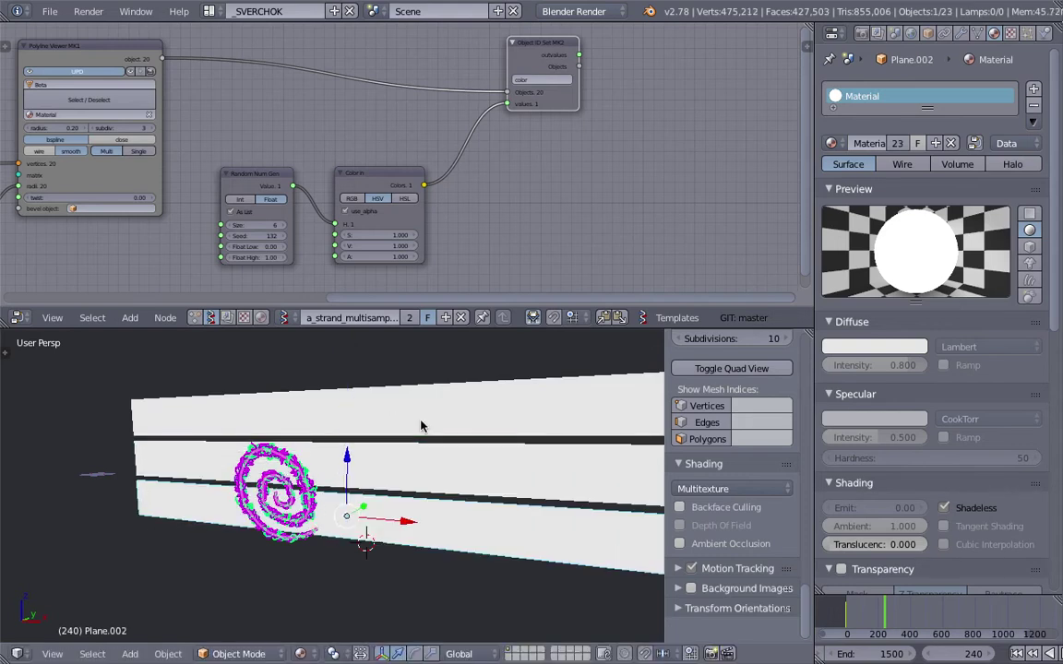
pyautogui.hotkey('shift', 'r')
pyautogui.hotkey('shift', 'r')
pyautogui.moveTo(429, 497); pyautogui.dragTo(469, 498, button='middle')
pyautogui.hotkey('ctrl', 's')
pyautogui.click(469, 497)
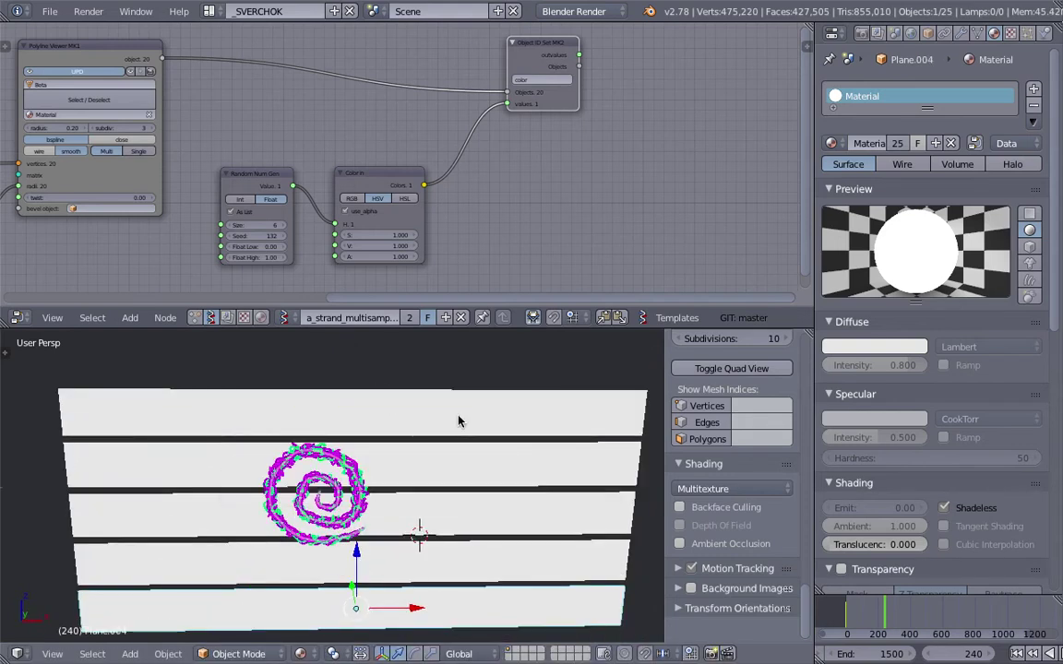
# Select all five plane strips together and save the file.
pyautogui.rightClick(459, 421)
pyautogui.keyDown('shift'); pyautogui.rightClick(459, 466); pyautogui.keyUp('shift')
pyautogui.keyDown('shift'); pyautogui.rightClick(472, 520); pyautogui.keyUp('shift')
pyautogui.keyDown('shift'); pyautogui.rightClick(471, 564); pyautogui.keyUp('shift')
pyautogui.keyDown('shift'); pyautogui.rightClick(461, 605); pyautogui.keyUp('shift')
pyautogui.moveTo(445, 505); pyautogui.dragTo(415, 509, button='middle')
pyautogui.hotkey('ctrl', 's')
pyautogui.click(418, 511)
# Add an Objects in mk3 node beside Object ID Set MK2 and load the five selected planes into it.
pyautogui.moveTo(615, 157); pyautogui.dragTo(490, 241, button='middle')
pyautogui.hotkey('shift', 'a')
pyautogui.click(542, 141)
pyautogui.write('objects')
pyautogui.press('Down')
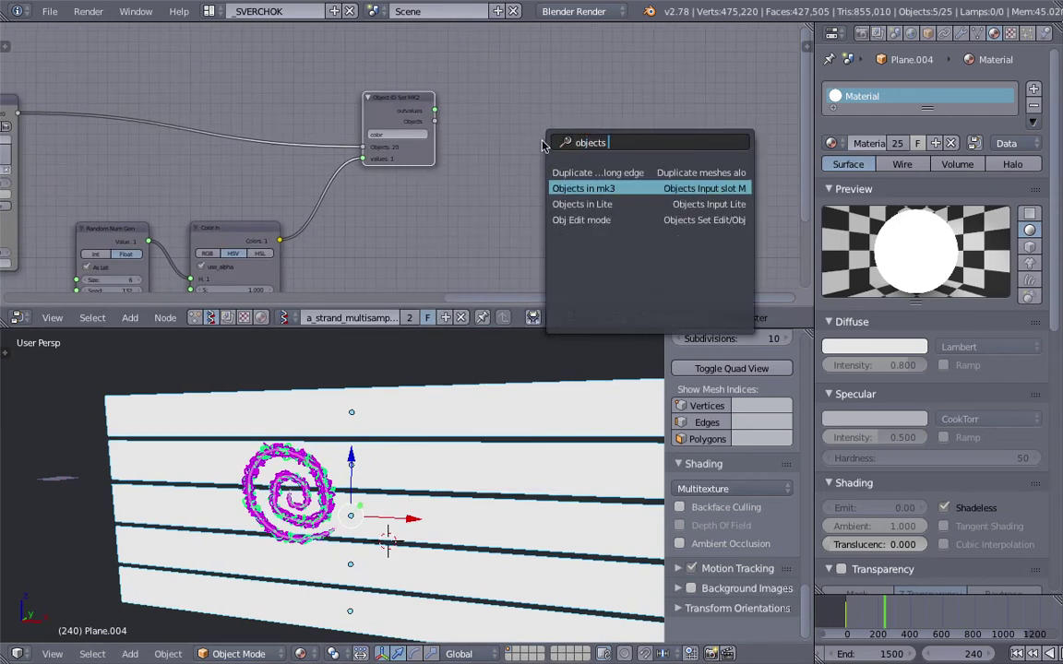
pyautogui.press('Return')
pyautogui.click(608, 230)
pyautogui.click(590, 232)
pyautogui.moveTo(590, 224); pyautogui.dragTo(547, 159, button='middle')
pyautogui.scroll(-1, 555, 171)
pyautogui.moveTo(397, 99); pyautogui.dragTo(472, 131, button='middle')
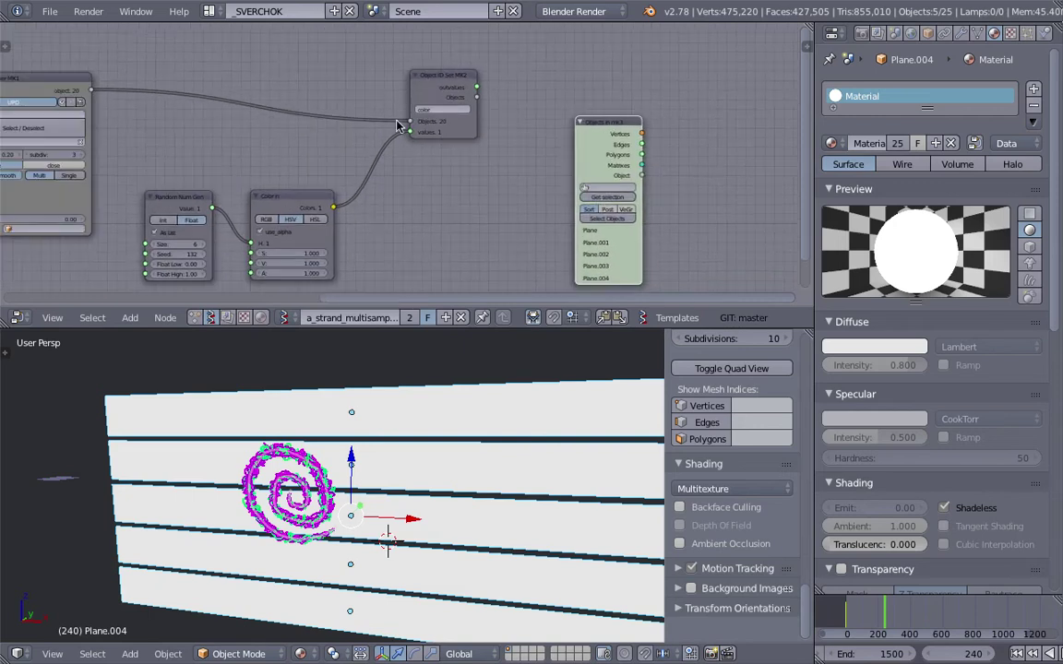
# Duplicate the Object ID Set MK2 node and the linked Random Num Gen and Color in nodes, placing the copies around Objects in mk3.
pyautogui.scroll(-1, 427, 118)
pyautogui.click(425, 89)
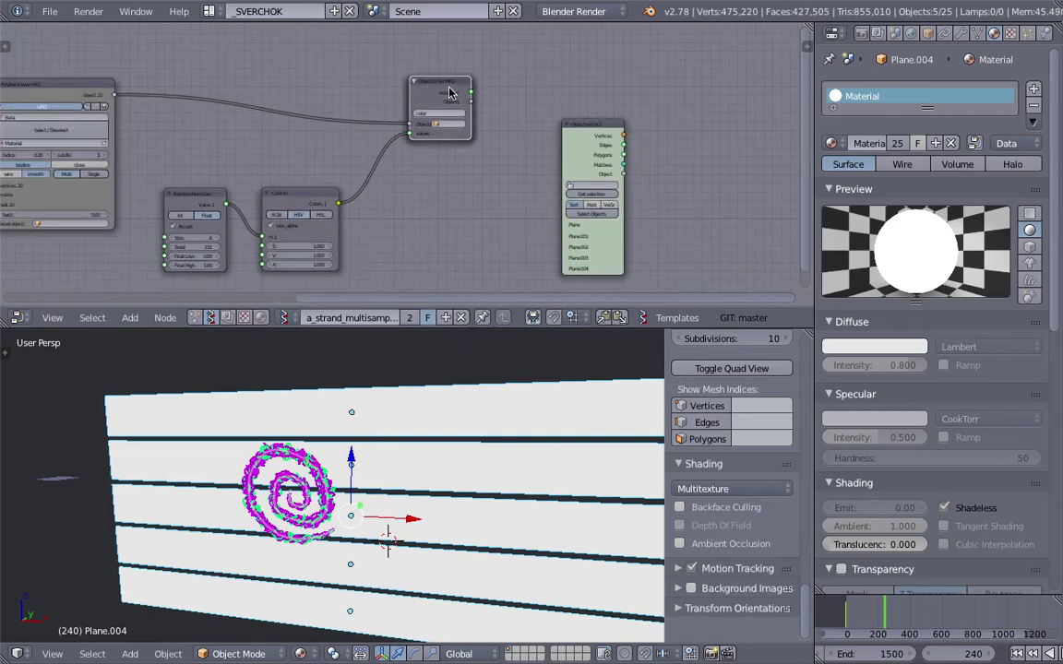
pyautogui.hotkey('shift', 'd')
pyautogui.click(745, 124)
pyautogui.moveTo(590, 136); pyautogui.dragTo(557, 123)
pyautogui.moveTo(309, 181); pyautogui.dragTo(287, 162, button='middle')
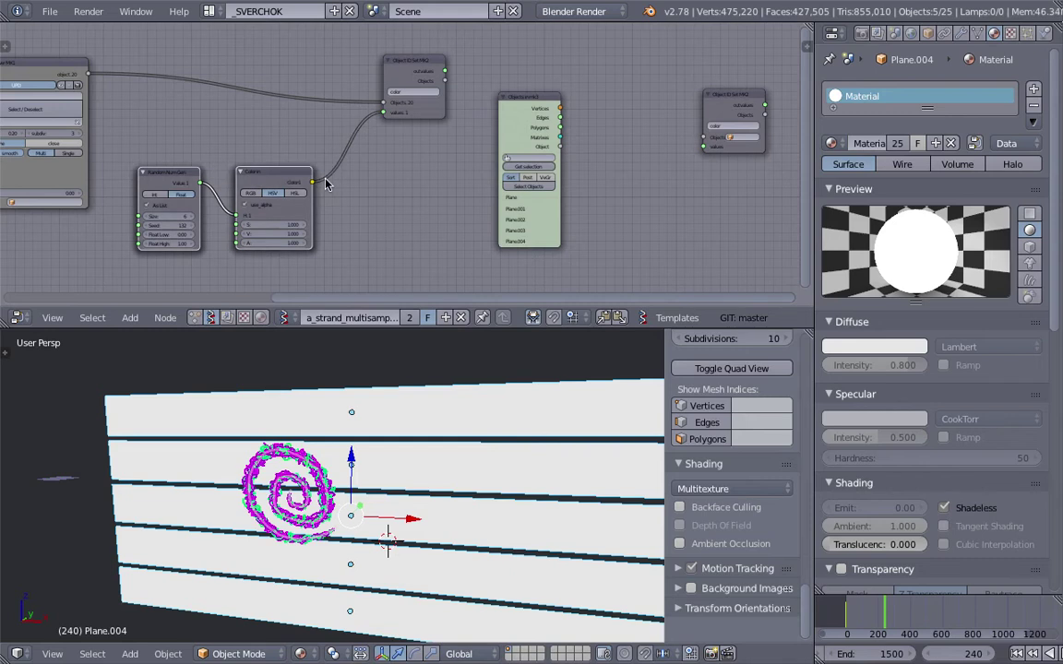
pyautogui.hotkey('shift', 'd')
pyautogui.click(626, 196)
# Add a List Length node and feed it the Object output of Objects in mk3.
pyautogui.moveTo(584, 161); pyautogui.dragTo(378, 97, button='middle')
pyautogui.press('space')
pyautogui.write('get')
pyautogui.press('BackSpace')
pyautogui.press('BackSpace')
pyautogui.press('BackSpace')
pyautogui.write('list l')
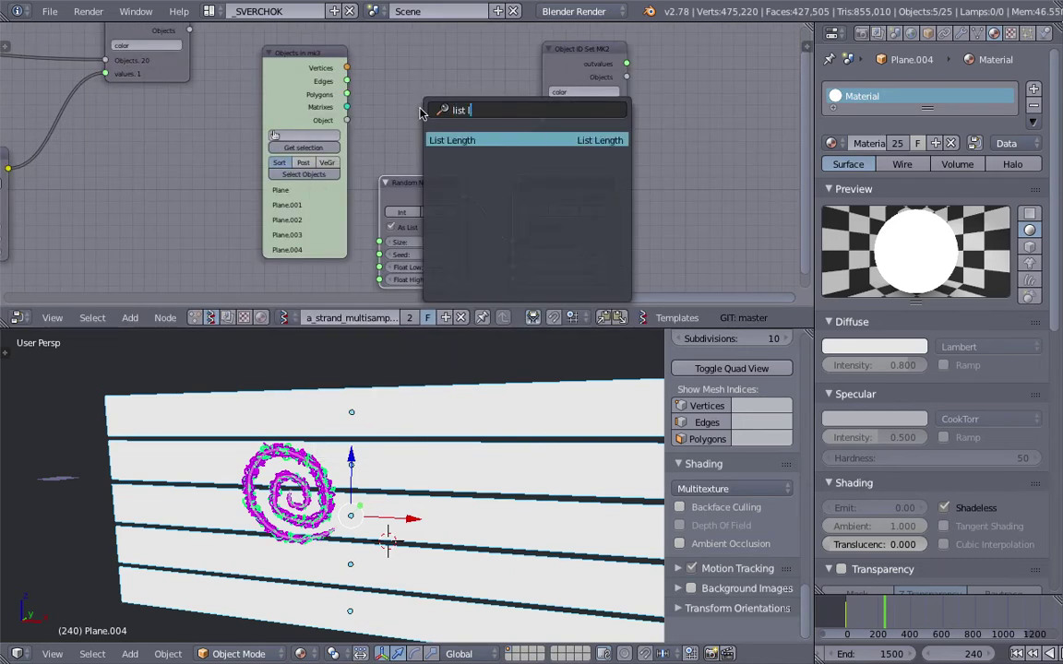
pyautogui.press('Return')
pyautogui.click(372, 69)
pyautogui.moveTo(347, 121); pyautogui.dragTo(390, 123)
# Link the List Length output to the copied Random Num Gen's Size input and position List Length above it.
pyautogui.press('g')
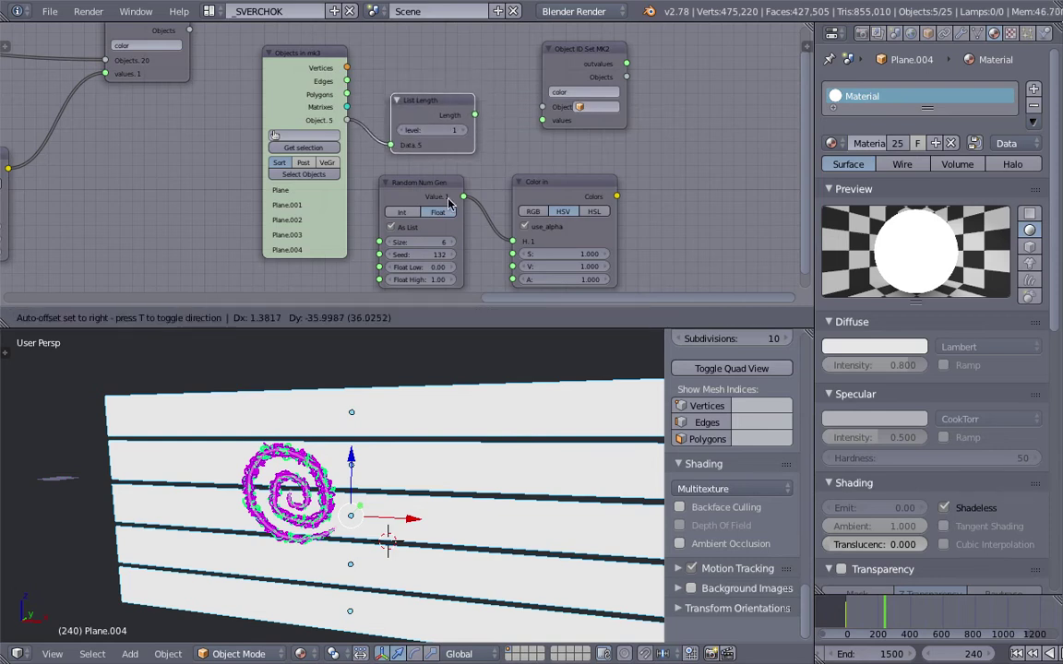
pyautogui.click(446, 120)
pyautogui.moveTo(440, 118); pyautogui.dragTo(378, 242)
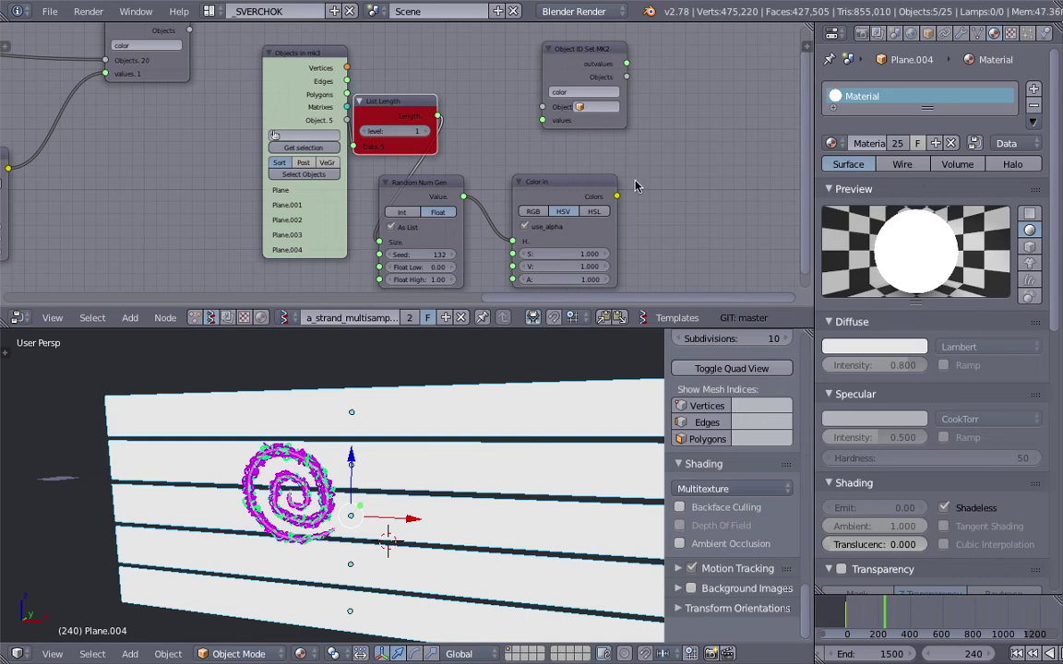
pyautogui.press('g')
pyautogui.click(646, 173)
# Link the plane objects and Color in colors to the copied Object ID Set MK2, with List Length level set to 0.
pyautogui.moveTo(347, 120); pyautogui.dragTo(543, 107)
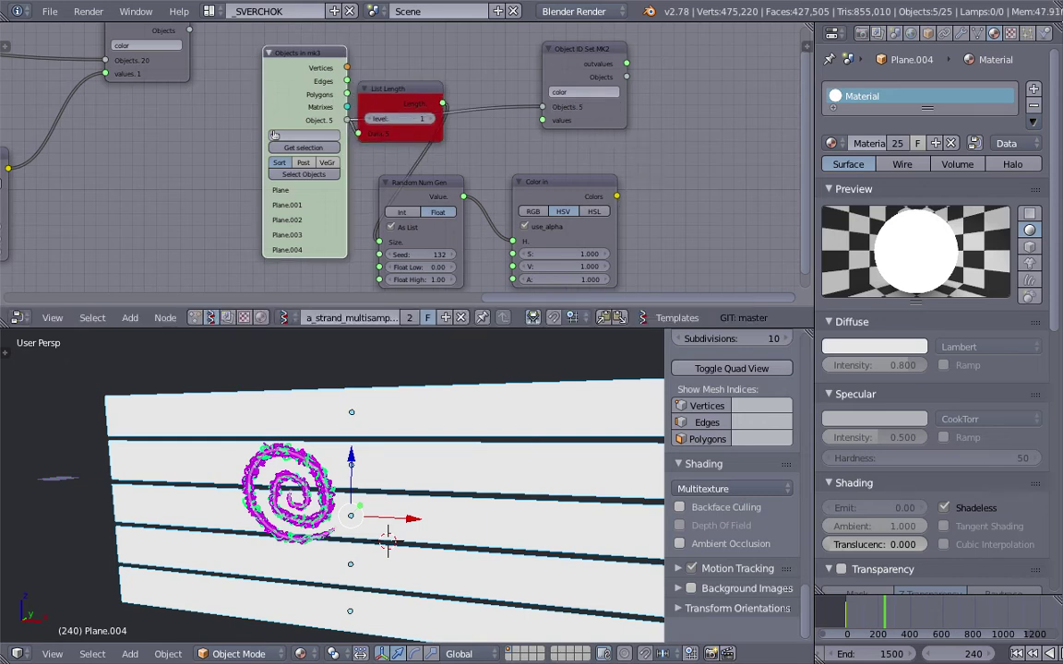
pyautogui.click(370, 119)
pyautogui.moveTo(616, 196); pyautogui.dragTo(542, 119)
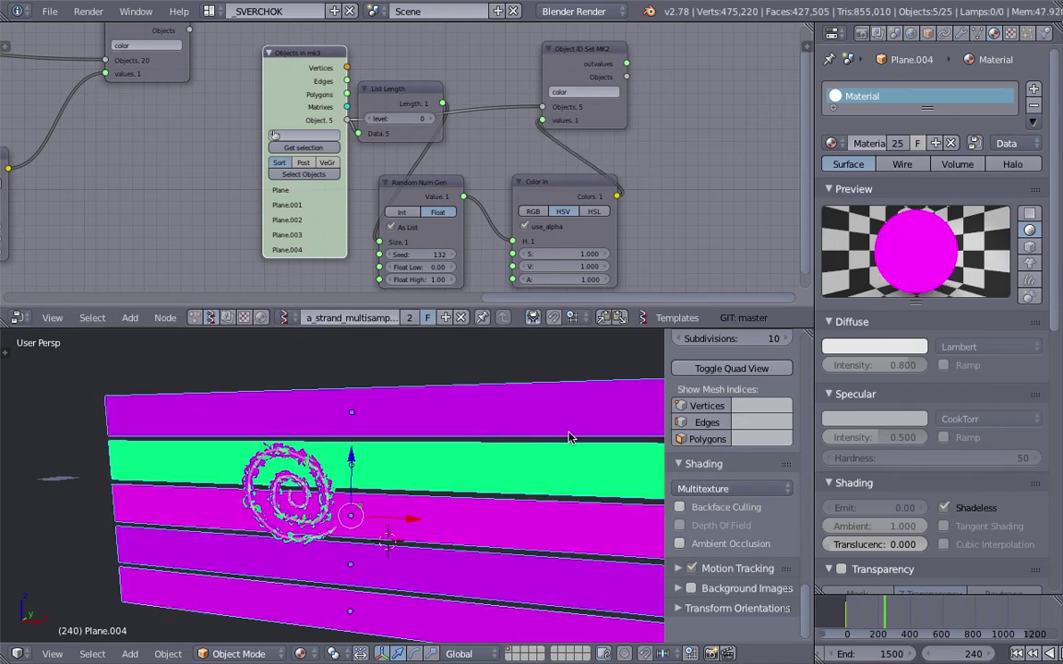
# Move the timeline to frame 317 and set the planes' Random Num Gen seed to 163.
pyautogui.moveTo(569, 438); pyautogui.dragTo(555, 469, button='middle')
pyautogui.click(897, 609)
pyautogui.moveTo(420, 255); pyautogui.dragTo(444, 255)
pyautogui.scroll(-3, 268, 233)
pyautogui.moveTo(266, 235); pyautogui.dragTo(405, 204, button='middle')
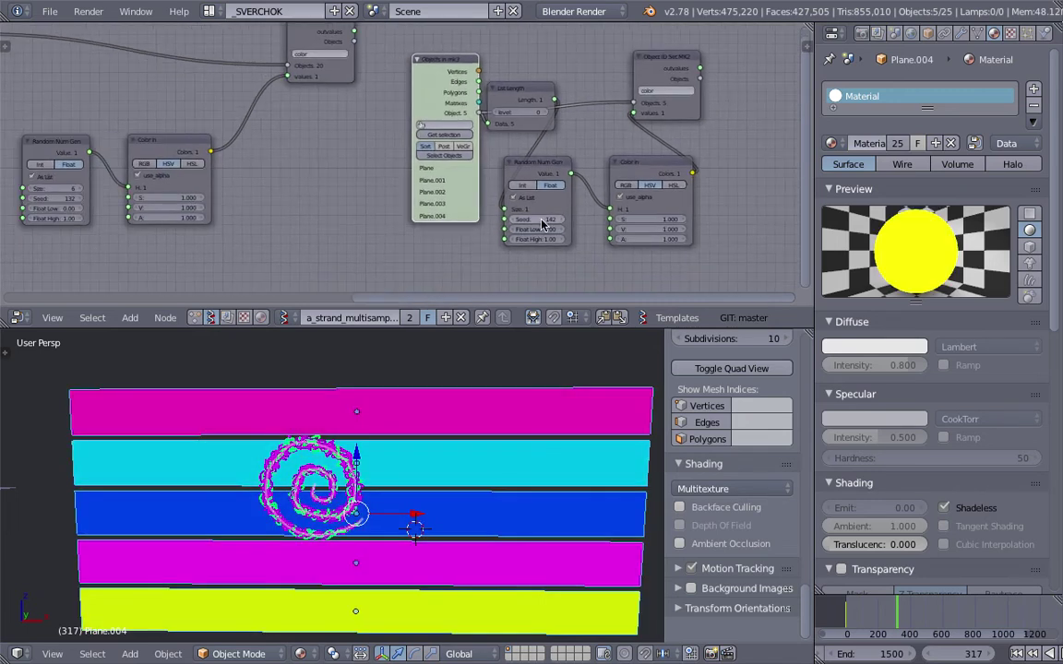
pyautogui.moveTo(535, 219); pyautogui.dragTo(553, 219)
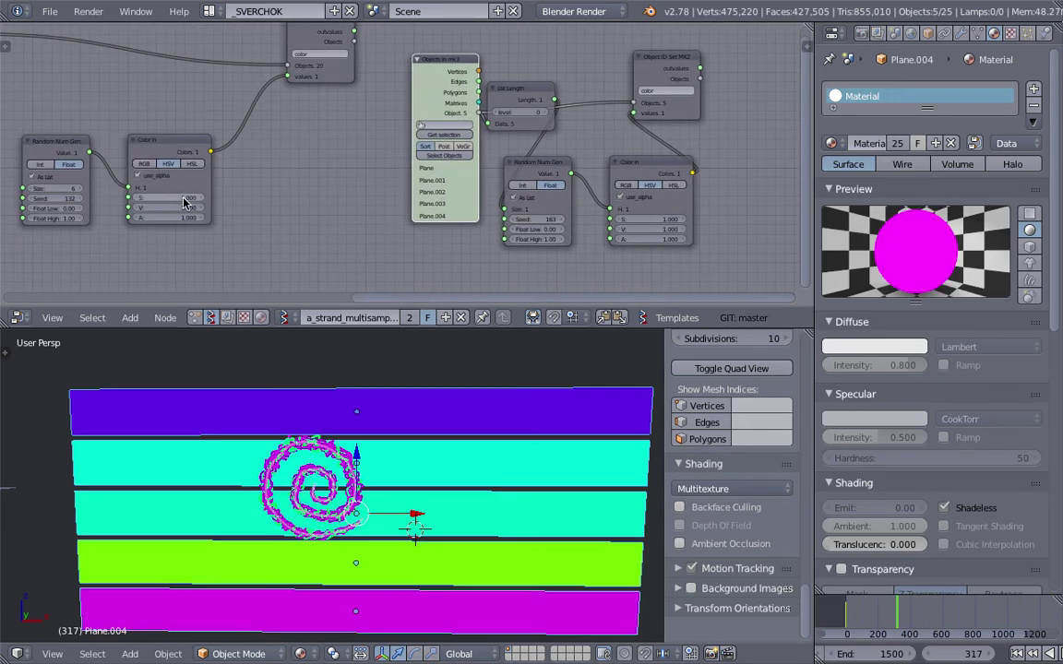
# Set the spiral's Random Num Gen seed to 150 and save the file.
pyautogui.moveTo(55, 199); pyautogui.dragTo(65, 199)
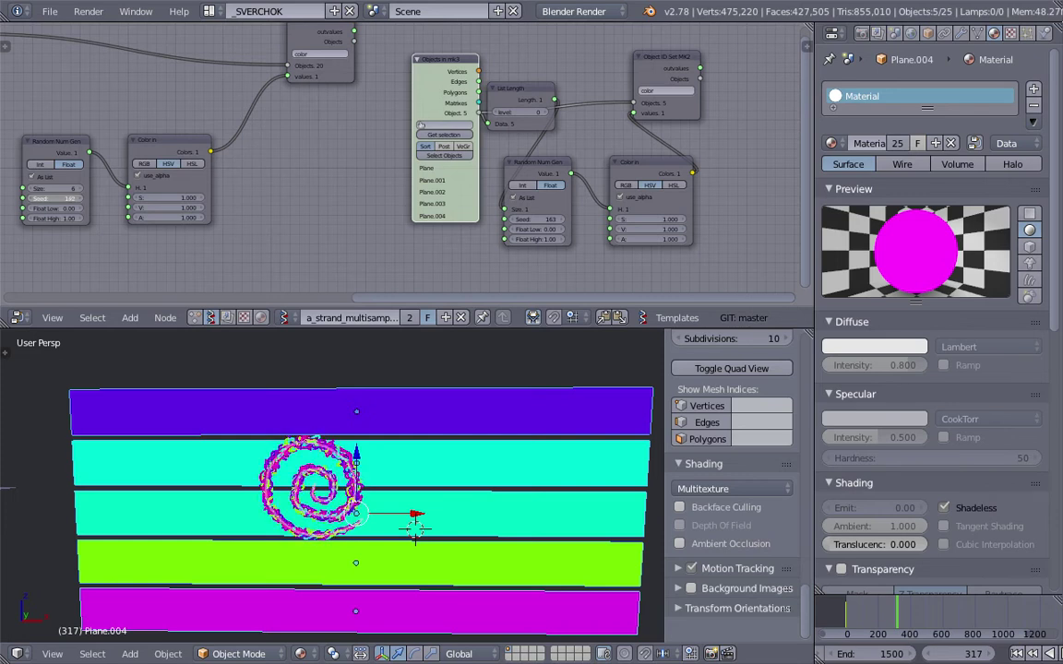
pyautogui.scroll(4, 420, 431)
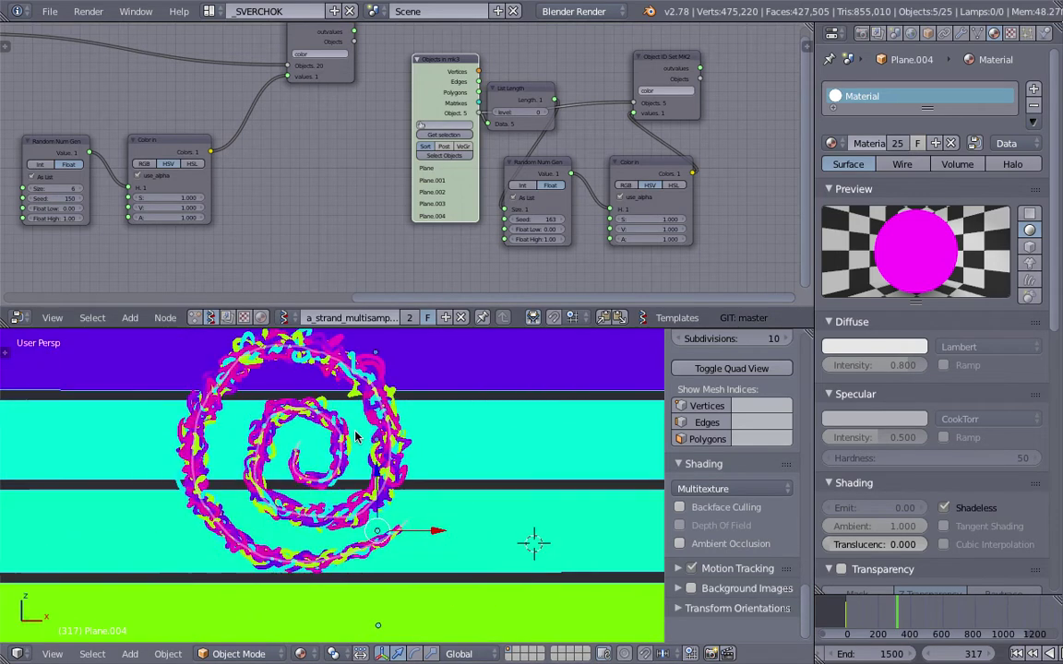
pyautogui.scroll(-3, 356, 426)
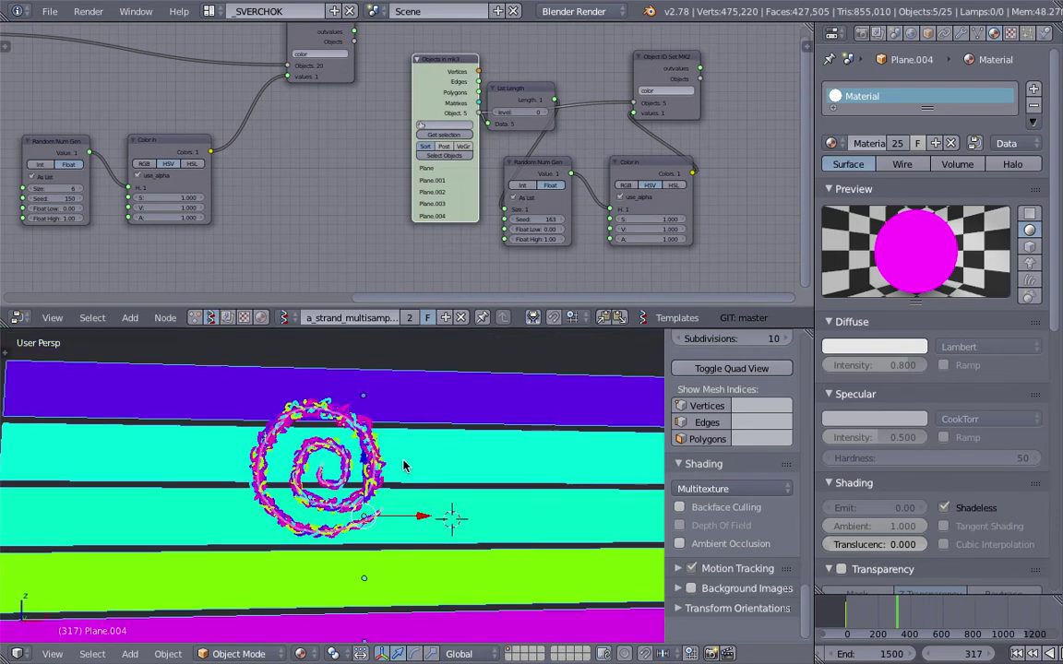
pyautogui.scroll(-2, 369, 385)
pyautogui.hotkey('ctrl', 's')
pyautogui.scroll(-3, 461, 184)
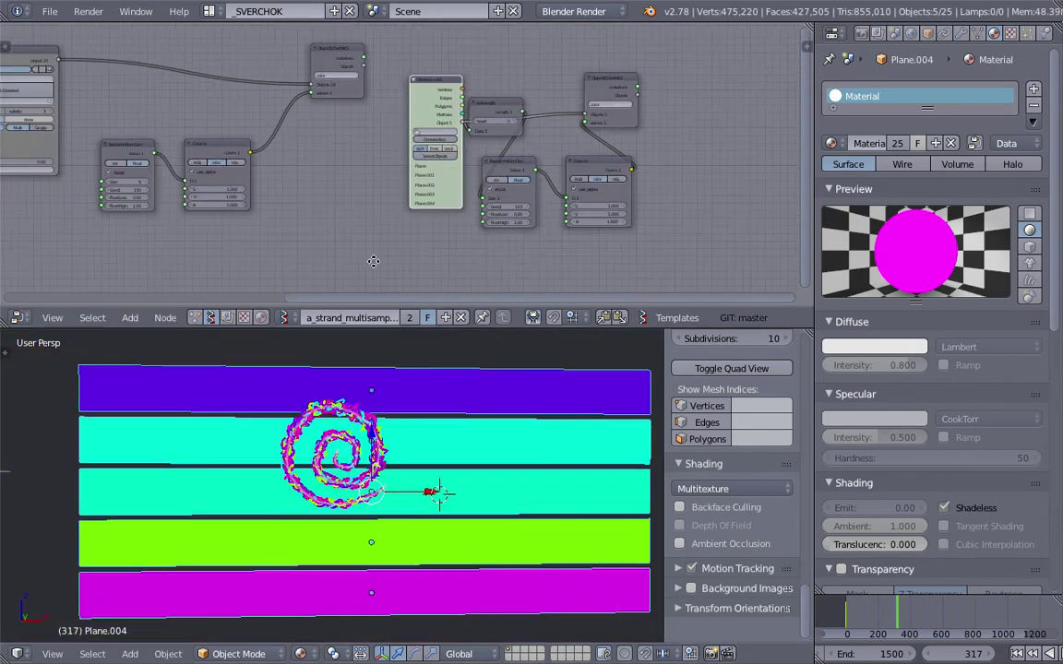
pyautogui.hotkey('ctrl', 's')
# Move the Objects in mk3 node slightly away from List Length, save the file, and enlarge the node editor.
pyautogui.moveTo(466, 77); pyautogui.dragTo(448, 90)
pyautogui.moveTo(448, 112); pyautogui.dragTo(453, 107, button='middle')
pyautogui.hotkey('ctrl', 's')
pyautogui.click(437, 126)
pyautogui.moveTo(822, 136); pyautogui.dragTo(877, 135)
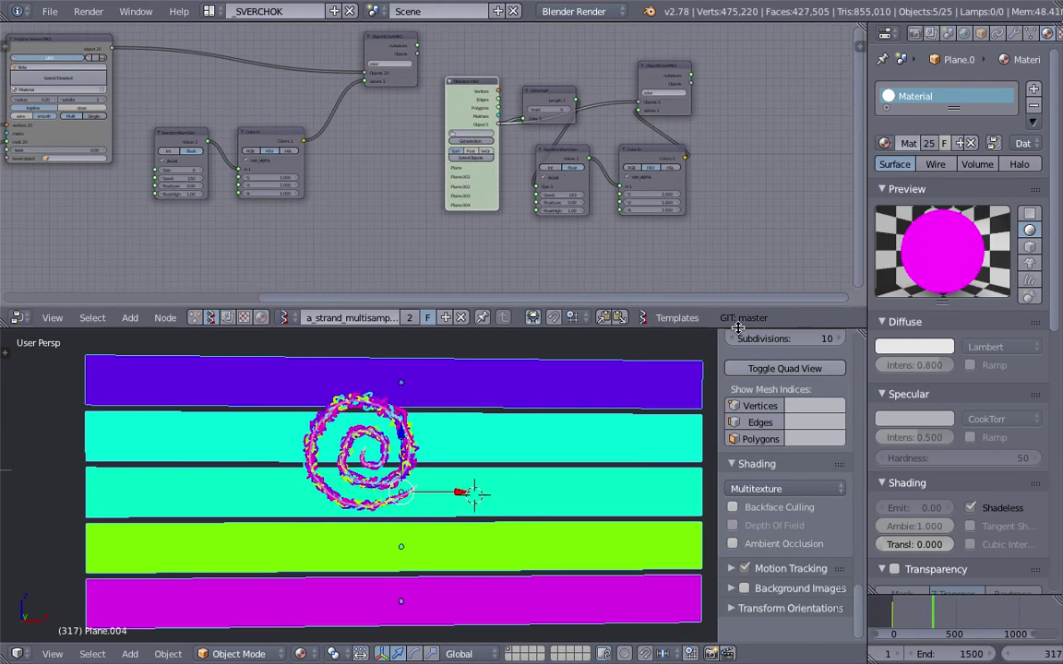
pyautogui.moveTo(670, 309); pyautogui.dragTo(670, 351)
# Delete the Random Num Gen and Color in nodes that feed the spiral's Object ID Set MK2.
pyautogui.moveTo(319, 231); pyautogui.dragTo(481, 197, button='middle')
pyautogui.scroll(3, 450, 239)
pyautogui.moveTo(254, 115); pyautogui.dragTo(228, 148, button='middle')
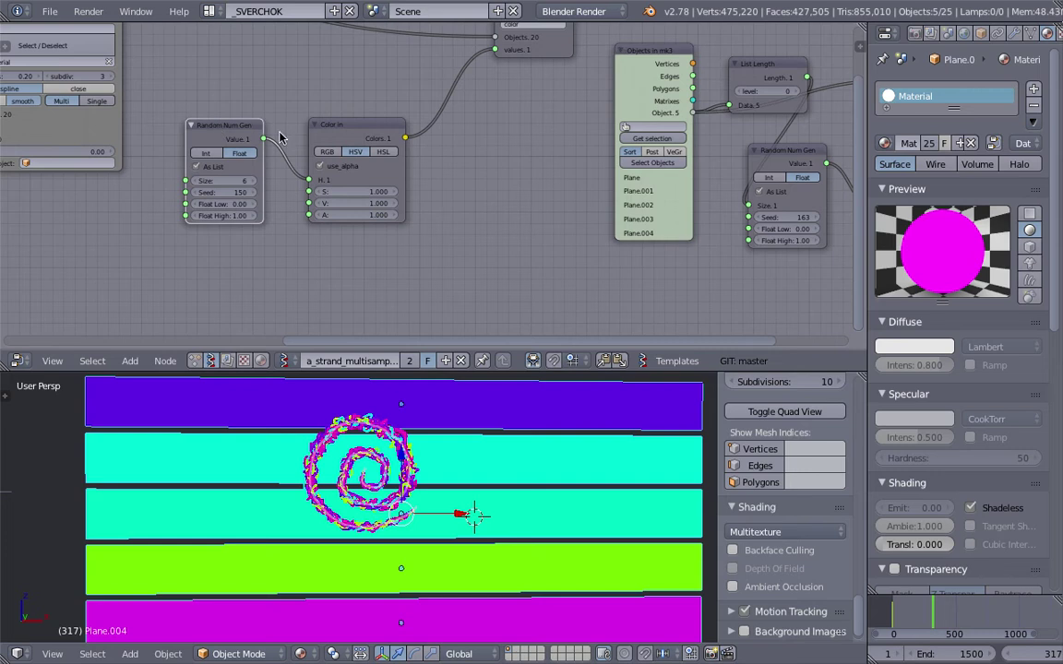
pyautogui.press('x')
pyautogui.scroll(-3, 437, 157)
pyautogui.moveTo(437, 155); pyautogui.dragTo(389, 163, button='middle')
pyautogui.press('x')
# Delete the planes' Random Num Gen and Color in nodes, keeping List Length and Objects in mk3.
pyautogui.click(634, 172)
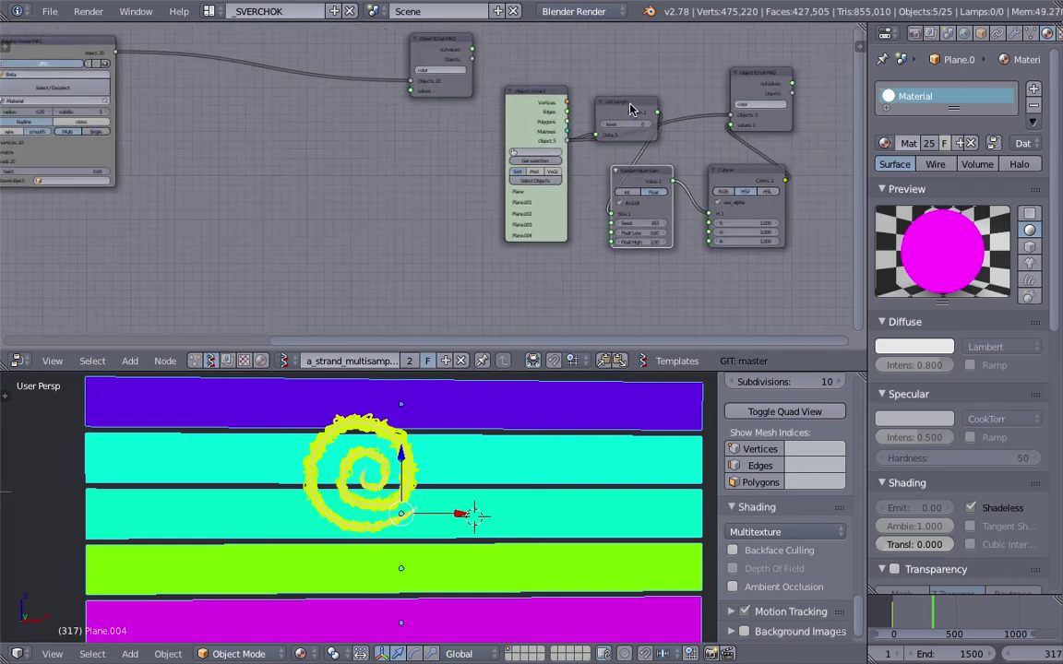
pyautogui.press('x')
pyautogui.moveTo(536, 93); pyautogui.dragTo(545, 79)
pyautogui.click(728, 169)
pyautogui.press('x')
pyautogui.moveTo(561, 206); pyautogui.dragTo(548, 210, button='middle')
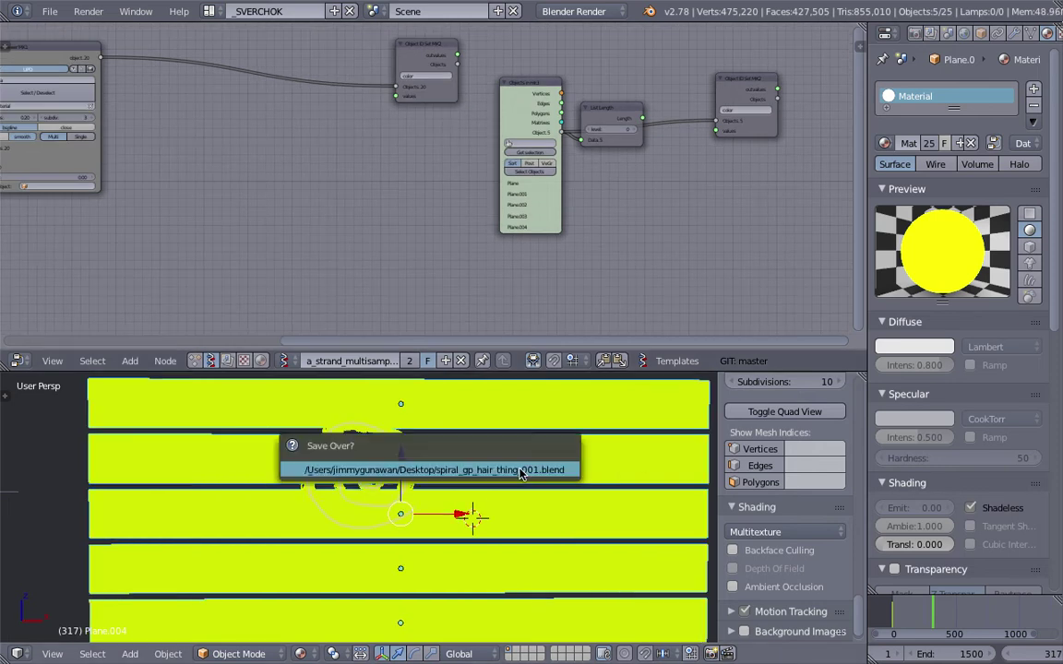
# Enable Ambient Occlusion in the 3D viewport shading and save over the file.
pyautogui.click(772, 591)
pyautogui.hotkey('ctrl', 's')
pyautogui.moveTo(548, 501); pyautogui.dragTo(475, 475, button='middle')
pyautogui.click(548, 509)
# Add a Color in node below the spiral's link and set its R value to 1.000.
pyautogui.scroll(2, 548, 507)
pyautogui.press('space')
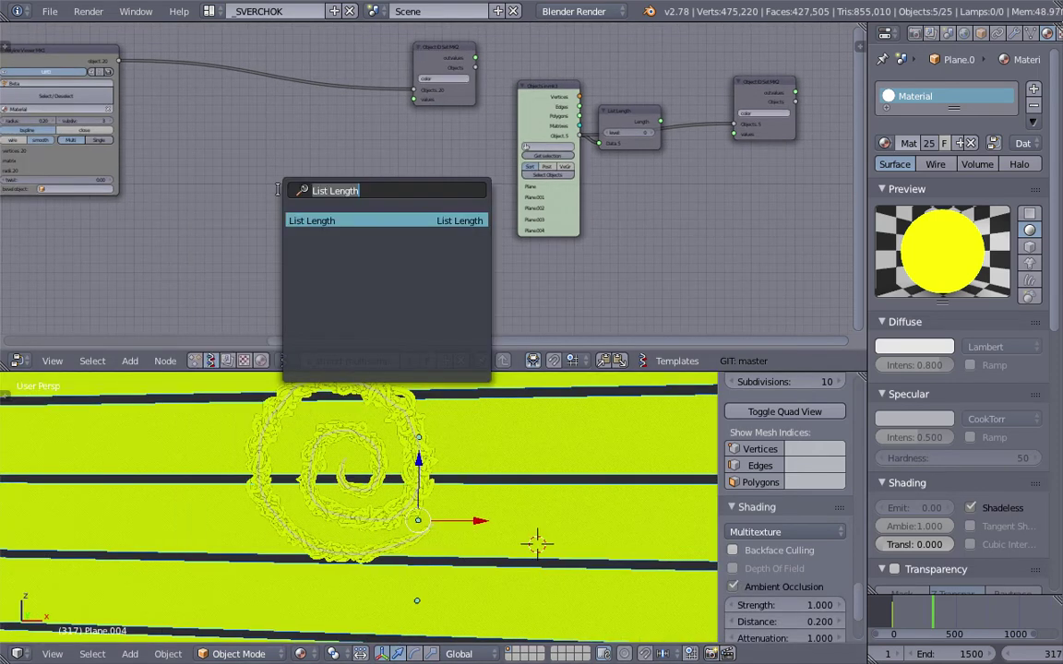
pyautogui.write('color')
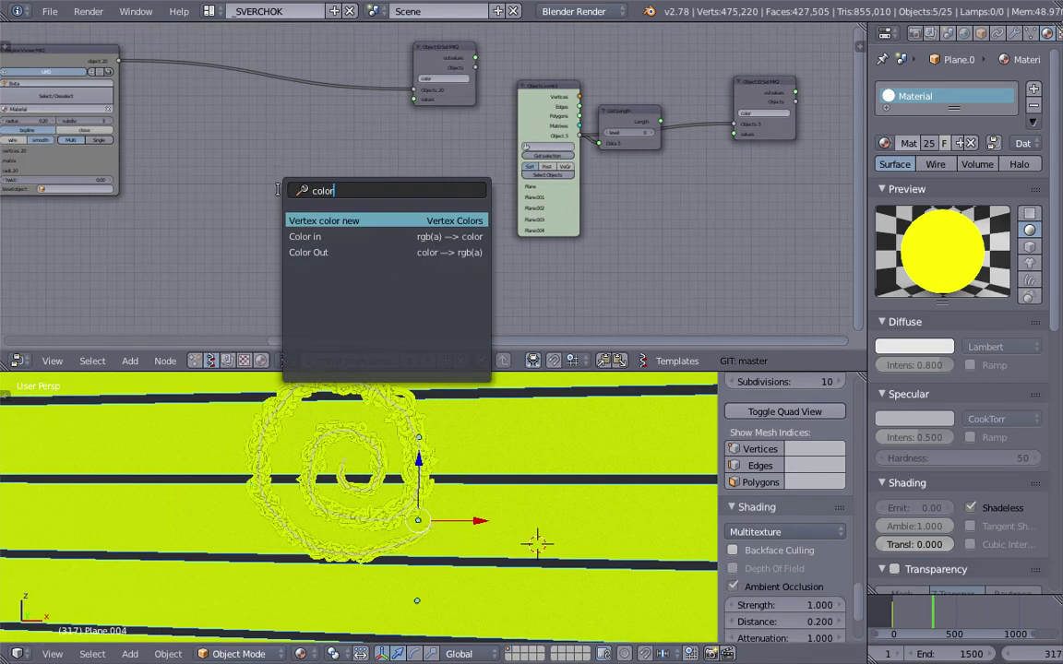
pyautogui.press('Down')
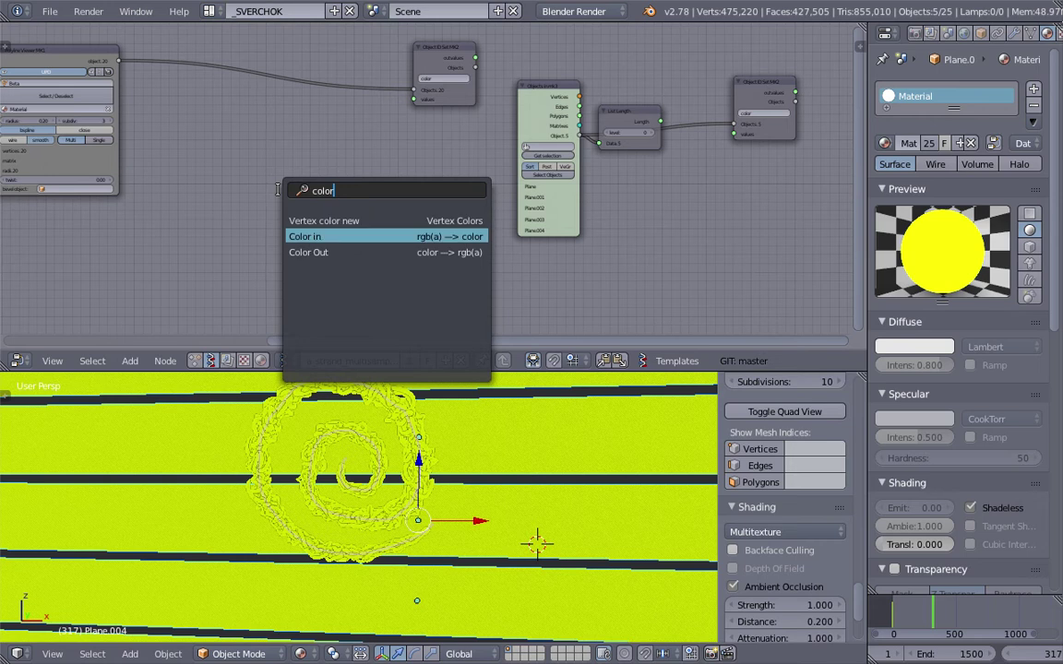
pyautogui.press('Return')
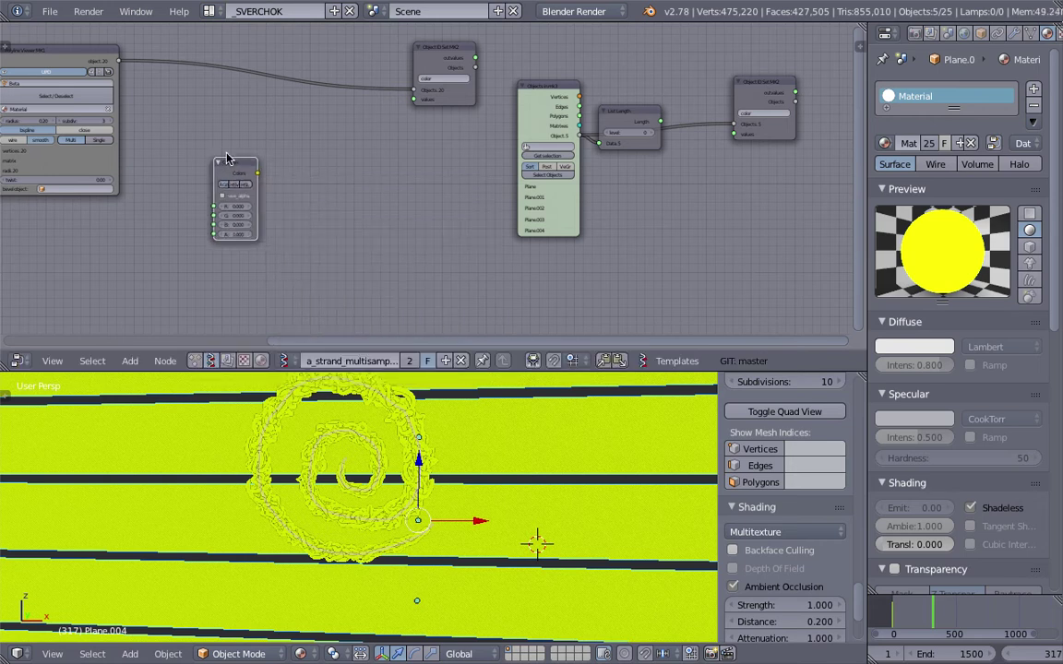
pyautogui.click(251, 191)
pyautogui.scroll(2, 252, 191)
pyautogui.click(171, 202)
pyautogui.moveTo(171, 216); pyautogui.dragTo(216, 216)
# Move the red Color in node up and duplicate it twice below.
pyautogui.moveTo(170, 156); pyautogui.dragTo(129, 76)
pyautogui.scroll(-1, 197, 128)
pyautogui.moveTo(196, 128); pyautogui.dragTo(231, 107, button='middle')
pyautogui.hotkey('shift', 'd')
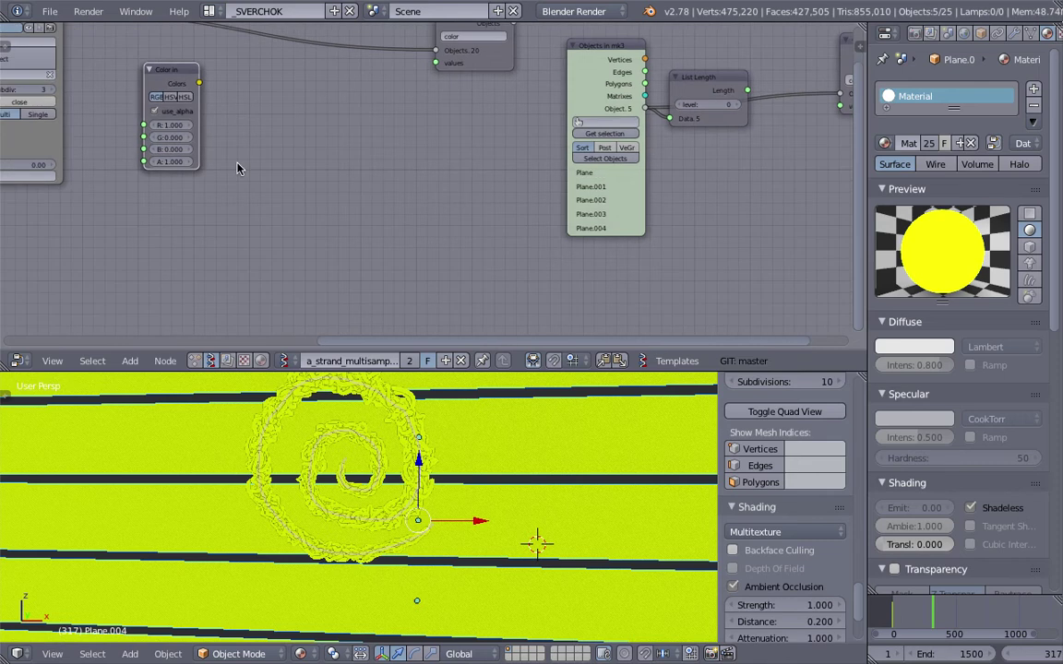
pyautogui.click(228, 240)
pyautogui.hotkey('shift', 'd')
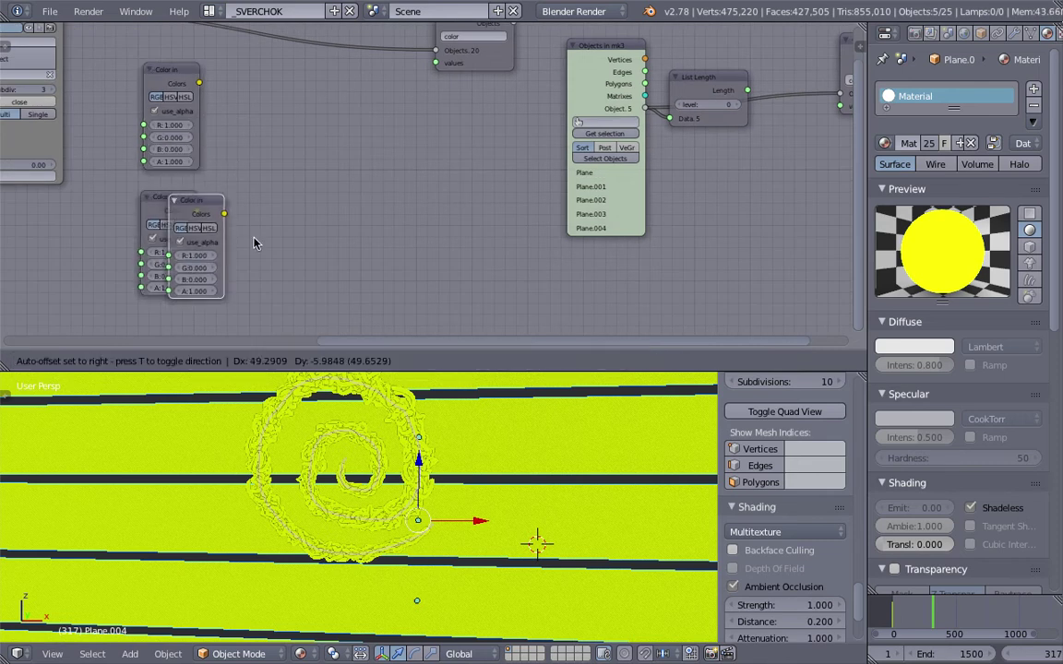
pyautogui.click(313, 294)
# Enlarge the node editor and add a Texture viewer lite node beside the Color in nodes.
pyautogui.moveTo(284, 193); pyautogui.dragTo(323, 150, button='middle')
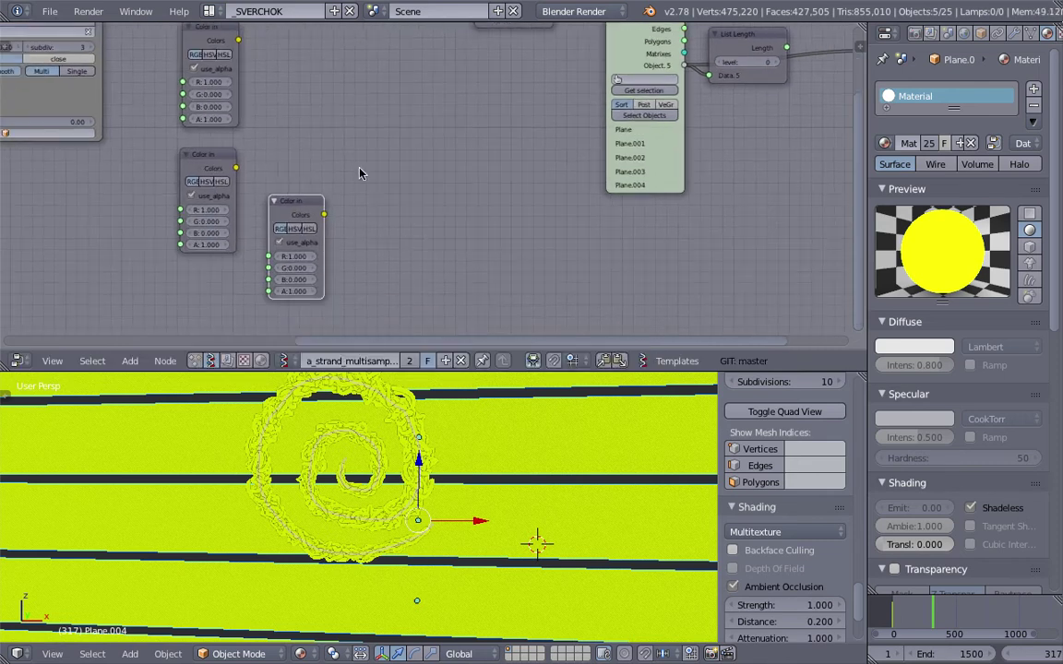
pyautogui.moveTo(382, 352); pyautogui.dragTo(383, 390)
pyautogui.hotkey('alt', 'space')
pyautogui.write('textu')
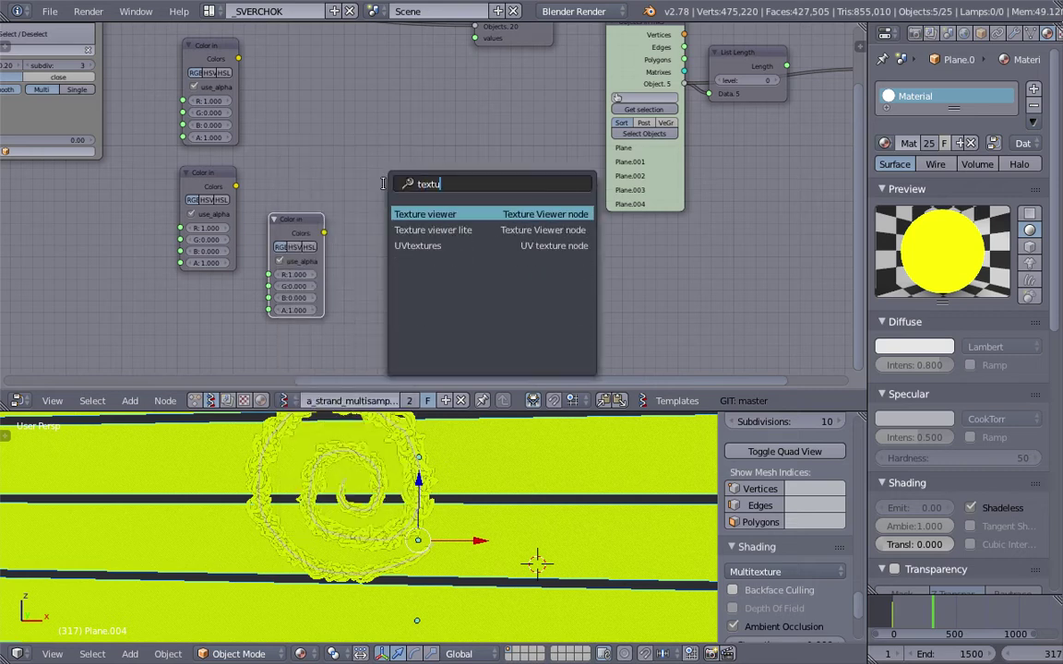
pyautogui.press('Down')
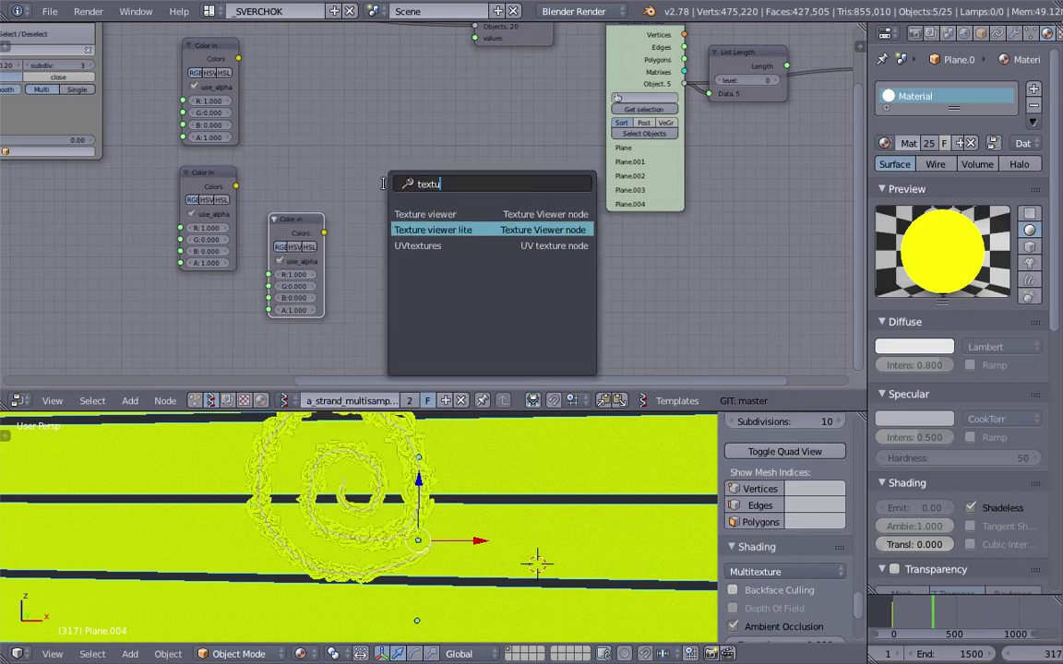
pyautogui.press('Return')
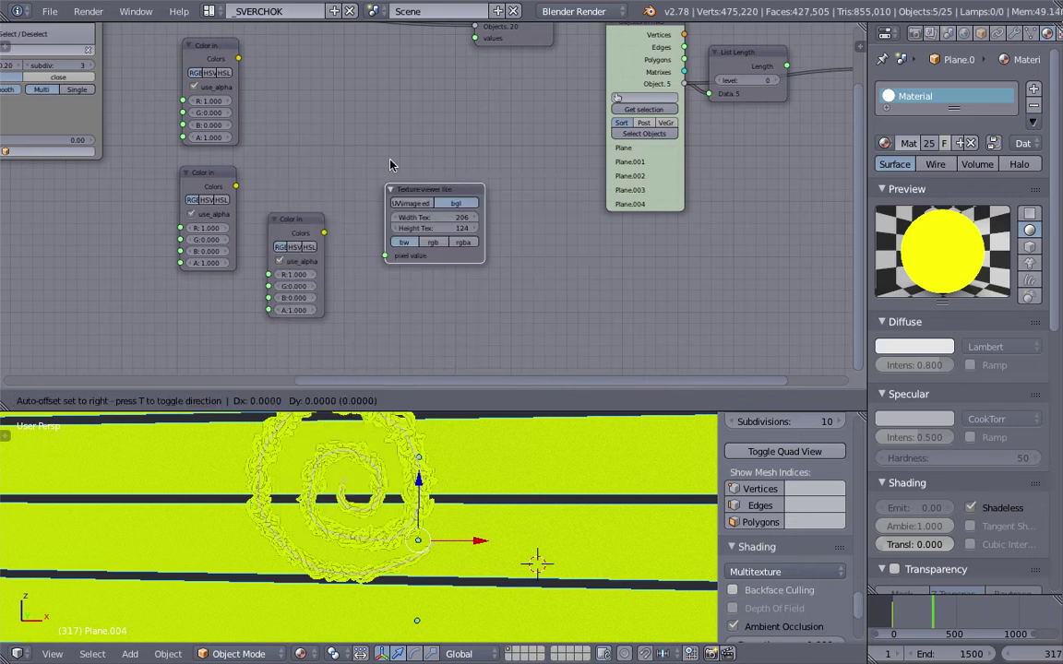
pyautogui.click(379, 113)
# Set Texture viewer lite to rgba, move it beside the first Color in node, and link that node's colors to its pixel value.
pyautogui.scroll(2, 369, 114)
pyautogui.moveTo(350, 118); pyautogui.dragTo(375, 188, button='middle')
pyautogui.scroll(-1, 364, 148)
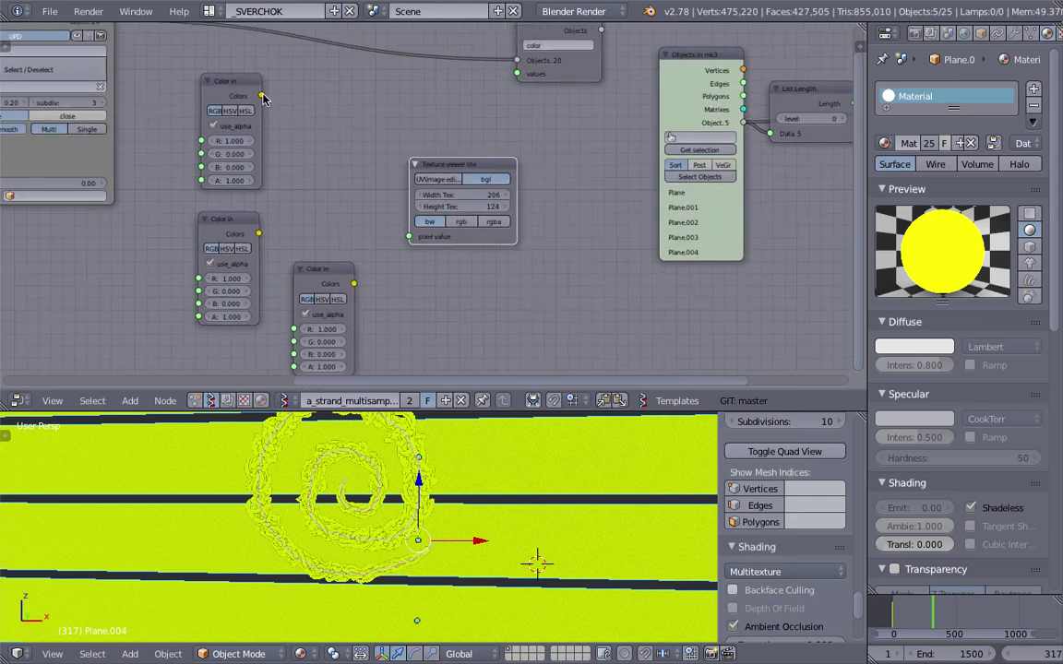
pyautogui.click(480, 223)
pyautogui.moveTo(422, 163); pyautogui.dragTo(369, 102)
pyautogui.moveTo(261, 95); pyautogui.dragTo(354, 198)
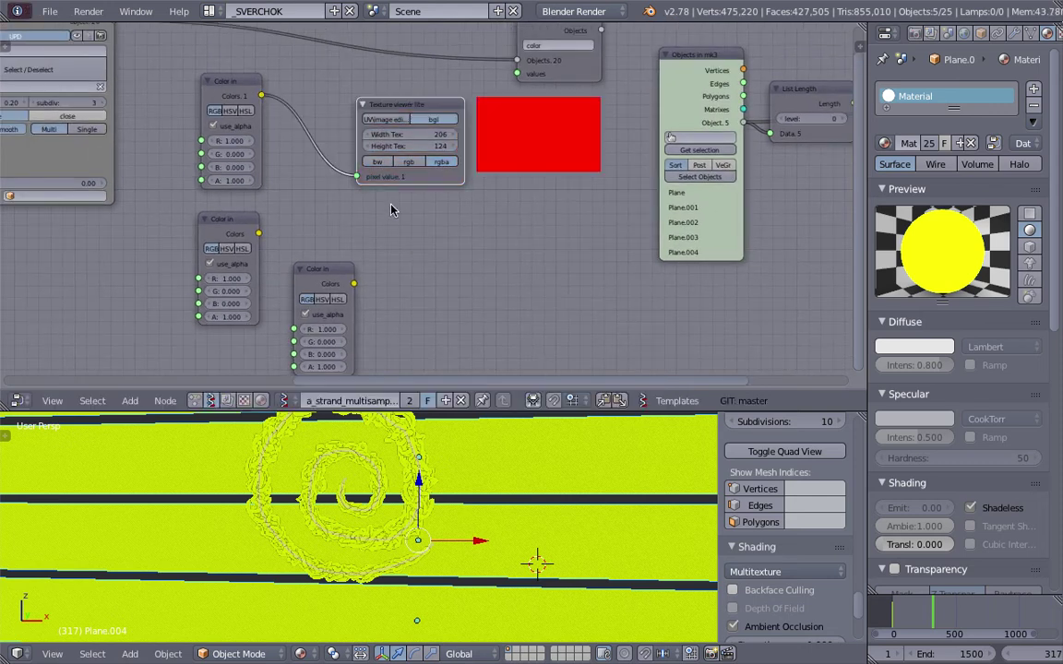
# Set the Texture viewer lite width and height to 10.
pyautogui.scroll(1, 462, 166)
pyautogui.click(435, 125)
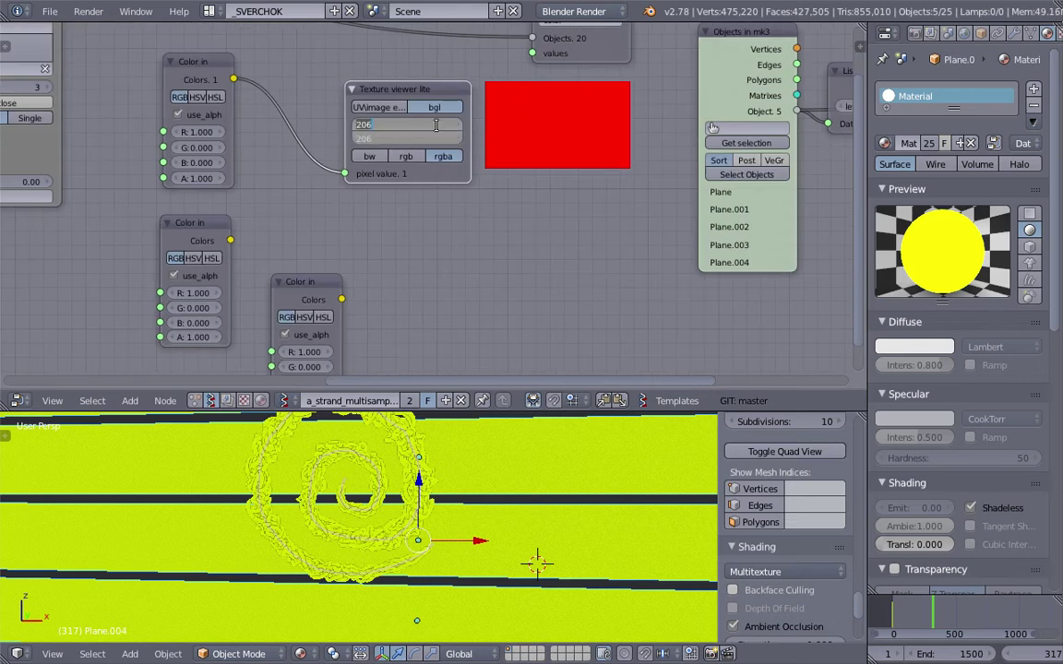
pyautogui.write('10')
pyautogui.press('Return')
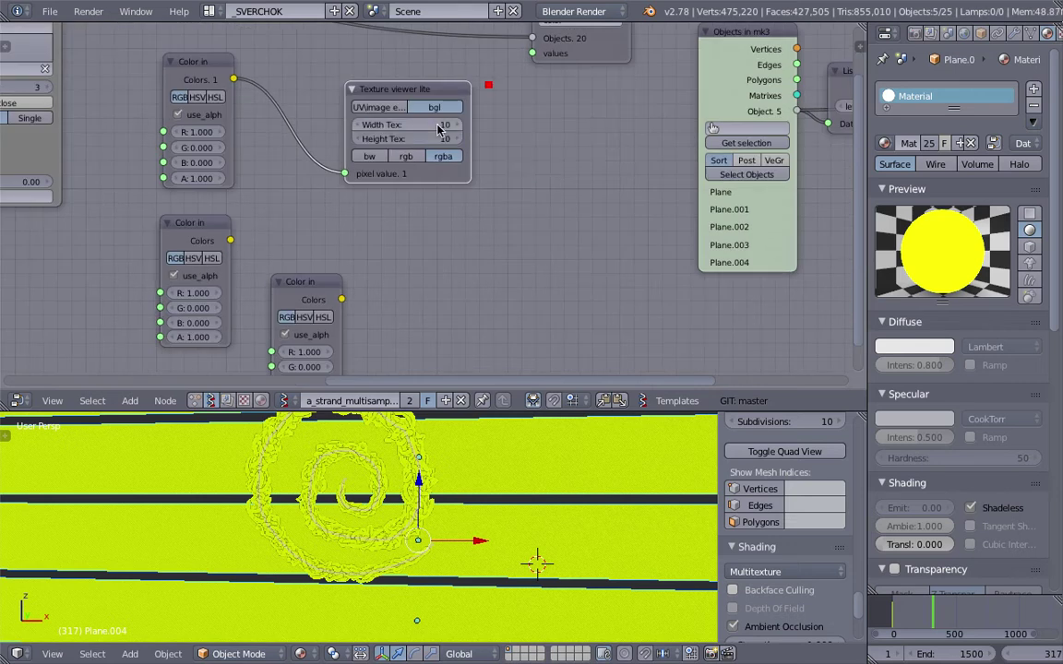
# Set the Texture viewer lite width and height to 40.
pyautogui.click(432, 121)
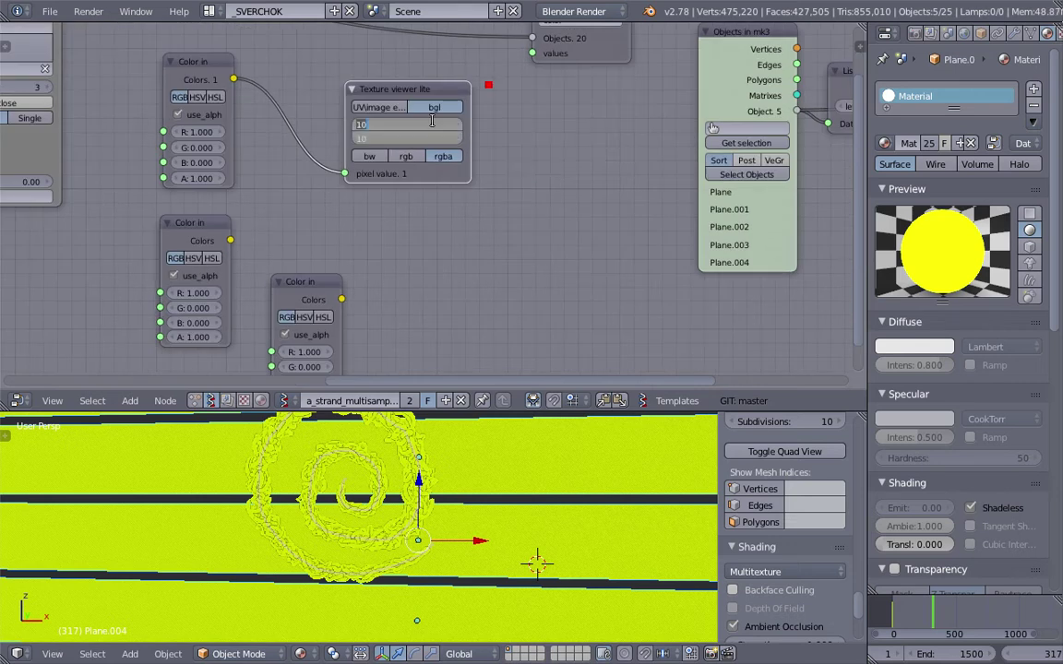
pyautogui.write('40')
pyautogui.press('Return')
# Set the first Color in node's G to 0.660, save the file, and move its texture viewer closer.
pyautogui.moveTo(274, 107); pyautogui.dragTo(298, 110, button='middle')
pyautogui.moveTo(219, 151); pyautogui.dragTo(382, 154)
pyautogui.moveTo(484, 107); pyautogui.dragTo(495, 102, button='middle')
pyautogui.hotkey('ctrl', 's')
pyautogui.click(410, 111)
pyautogui.moveTo(414, 92); pyautogui.dragTo(358, 72)
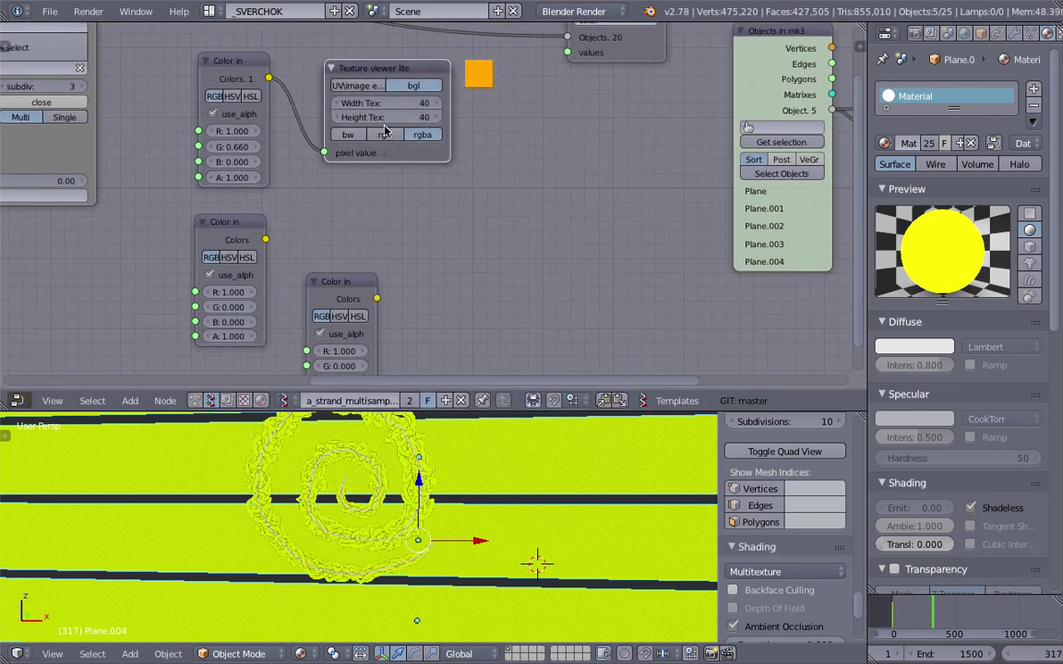
# Duplicate the texture viewer for the second Color in node, link the two, and set that color's G to 1.000.
pyautogui.hotkey('shift', 'd')
pyautogui.click(474, 222)
pyautogui.moveTo(265, 240); pyautogui.dragTo(427, 284)
pyautogui.click(234, 308)
pyautogui.write('1')
pyautogui.click(282, 309)
# Reposition the third Color in node and duplicate it to make a fourth one beside it.
pyautogui.click(340, 288)
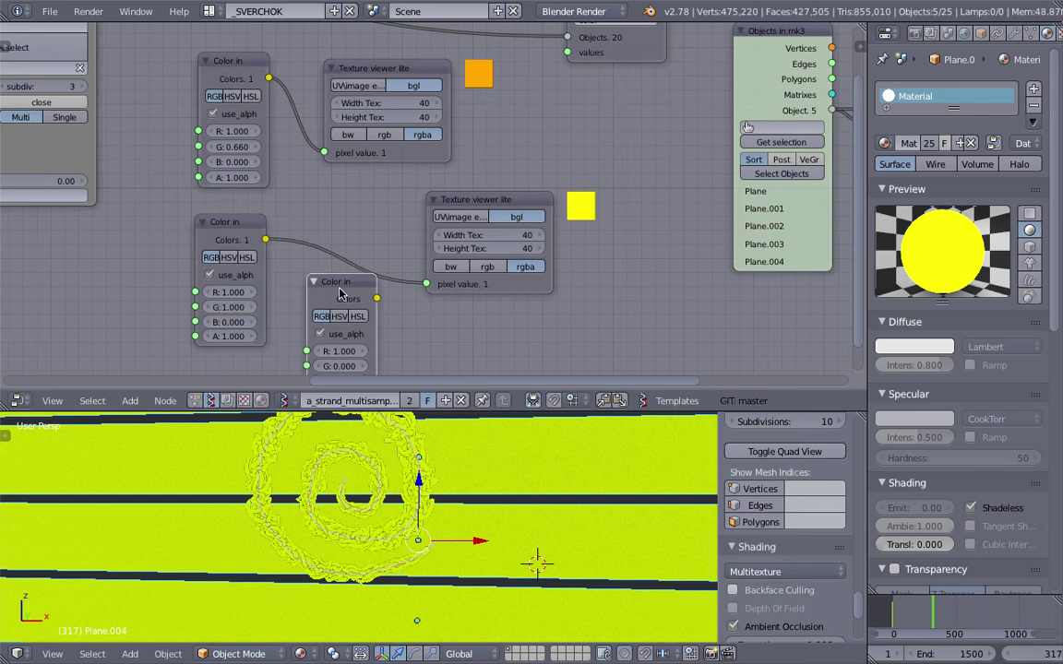
pyautogui.moveTo(340, 293); pyautogui.dragTo(316, 302)
pyautogui.hotkey('shift', 'd')
pyautogui.click(423, 317)
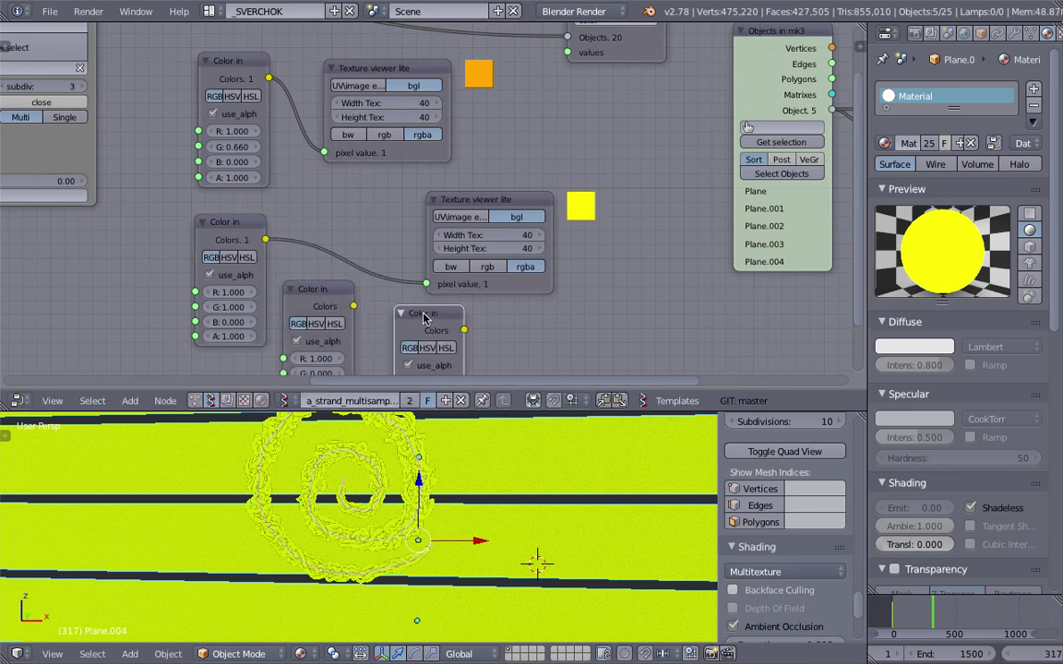
# Delete the fourth Color in node and link the third one to a duplicated Texture viewer lite.
pyautogui.press('x')
pyautogui.moveTo(518, 290); pyautogui.dragTo(505, 229, button='middle')
pyautogui.click(472, 143)
pyautogui.hotkey('shift', 'd')
pyautogui.click(463, 267)
pyautogui.moveTo(340, 244); pyautogui.dragTo(406, 348)
# Set the third Color in node's B to 0.690 and save the file.
pyautogui.moveTo(309, 330); pyautogui.dragTo(322, 329)
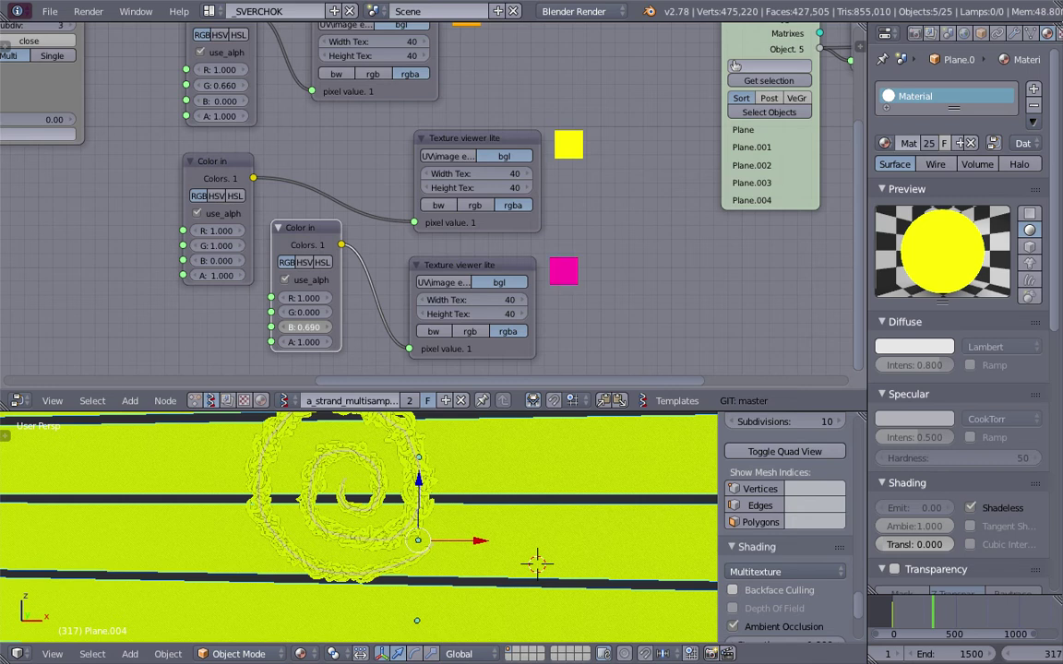
pyautogui.scroll(-2, 549, 162)
pyautogui.moveTo(549, 162); pyautogui.dragTo(460, 194, button='middle')
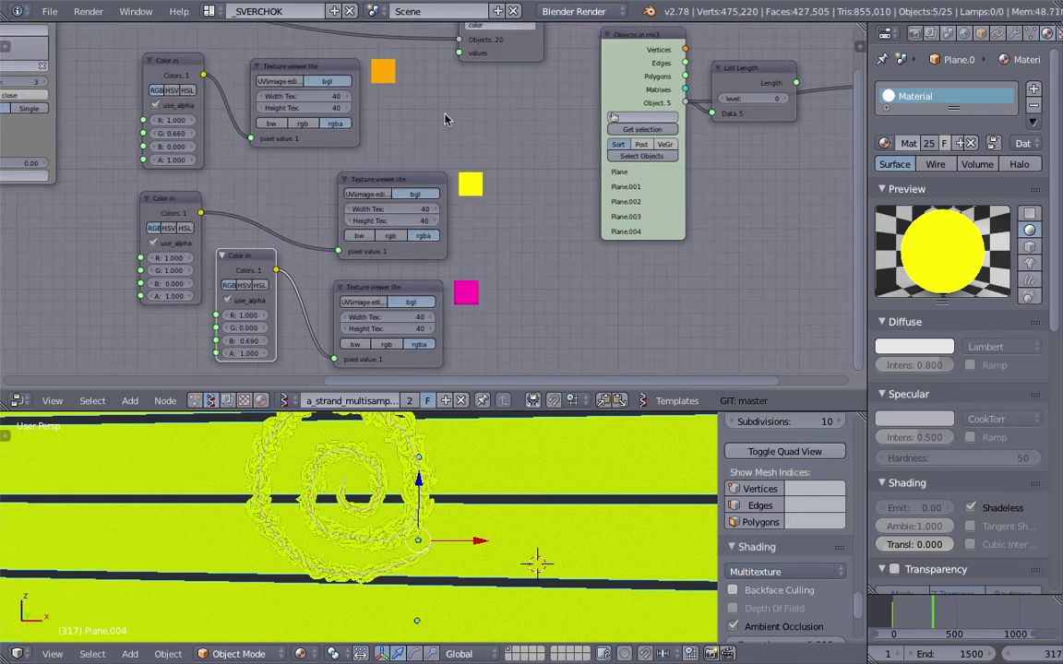
pyautogui.scroll(-2, 444, 119)
pyautogui.hotkey('ctrl', 's')
pyautogui.press('Return')
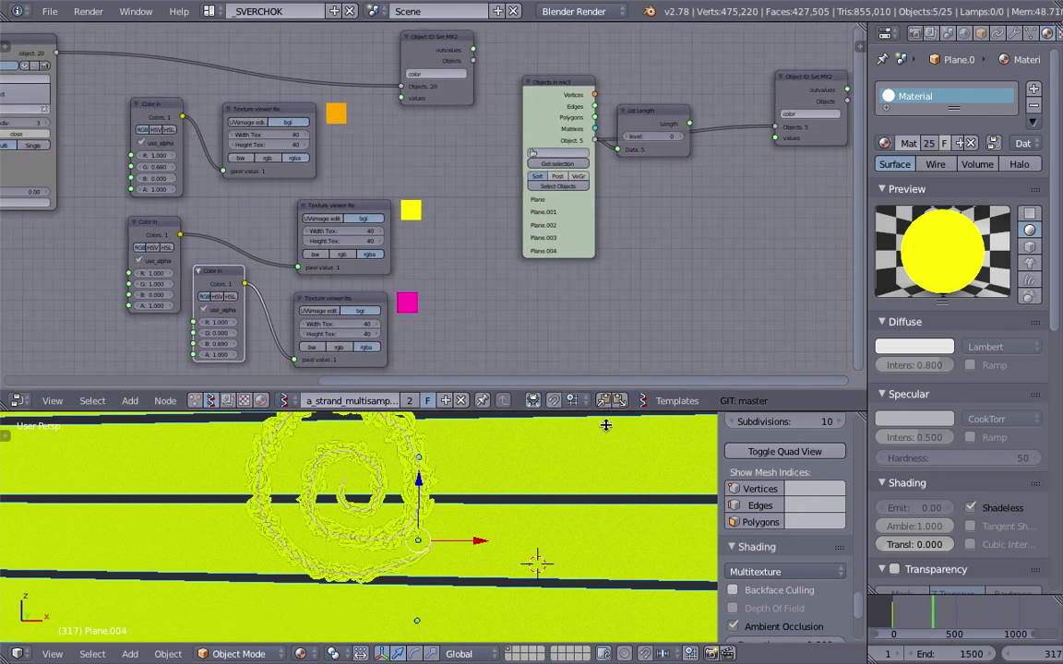
# Enlarge the node editor area and add a List Join node below the Objects in mk3 node.
pyautogui.moveTo(606, 425); pyautogui.dragTo(603, 448)
pyautogui.hotkey('ctrl', 's')
pyautogui.press('Return')
pyautogui.hotkey('shift', 'a')
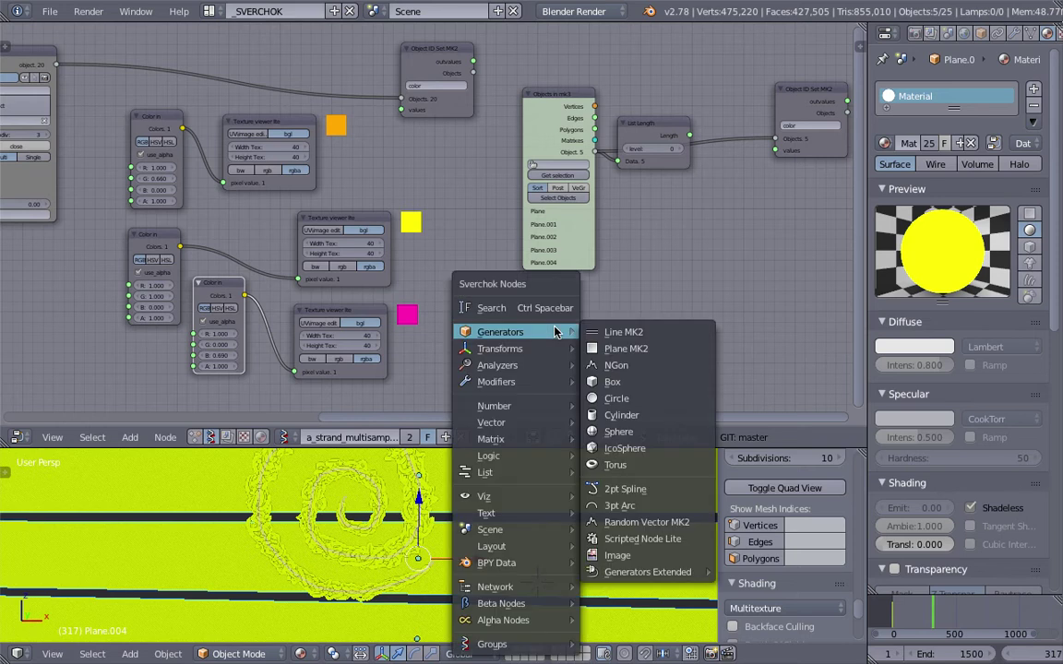
pyautogui.click(535, 310)
pyautogui.write('list j')
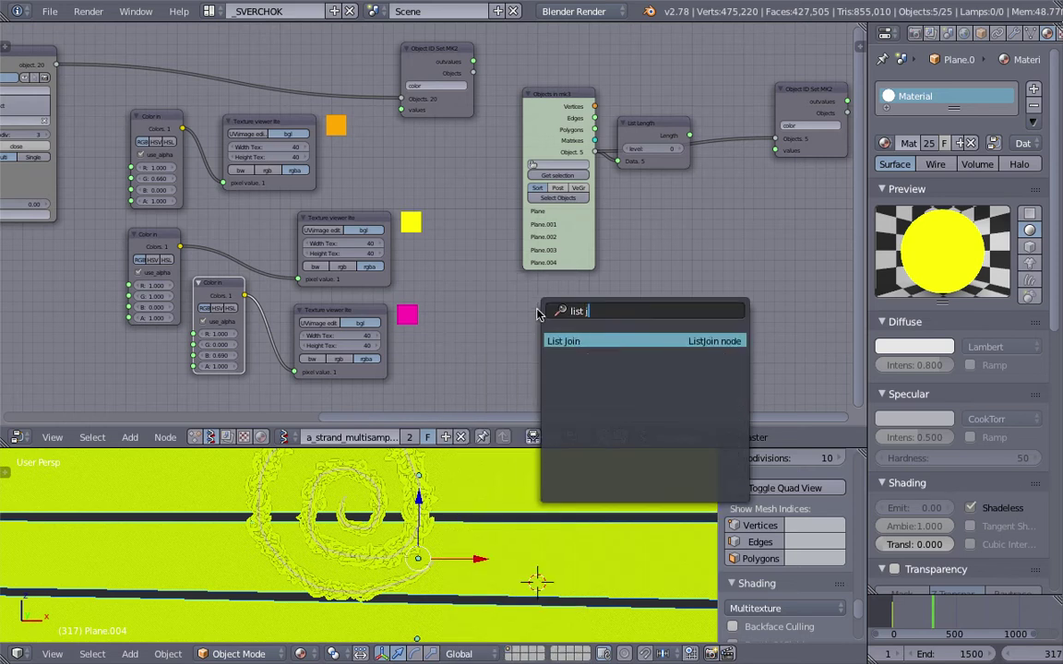
pyautogui.press('Return')
pyautogui.click(537, 313)
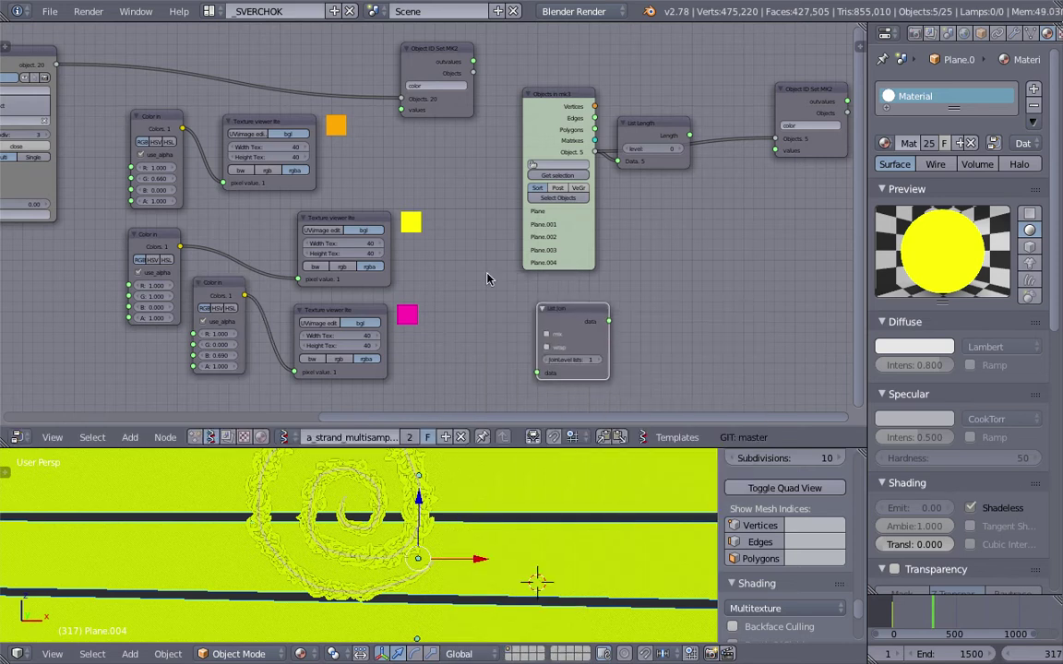
# Link the Colors outputs of all three Color in nodes to the List Join node's data inputs.
pyautogui.moveTo(183, 130); pyautogui.dragTo(536, 373)
pyautogui.moveTo(467, 238); pyautogui.dragTo(469, 213, button='middle')
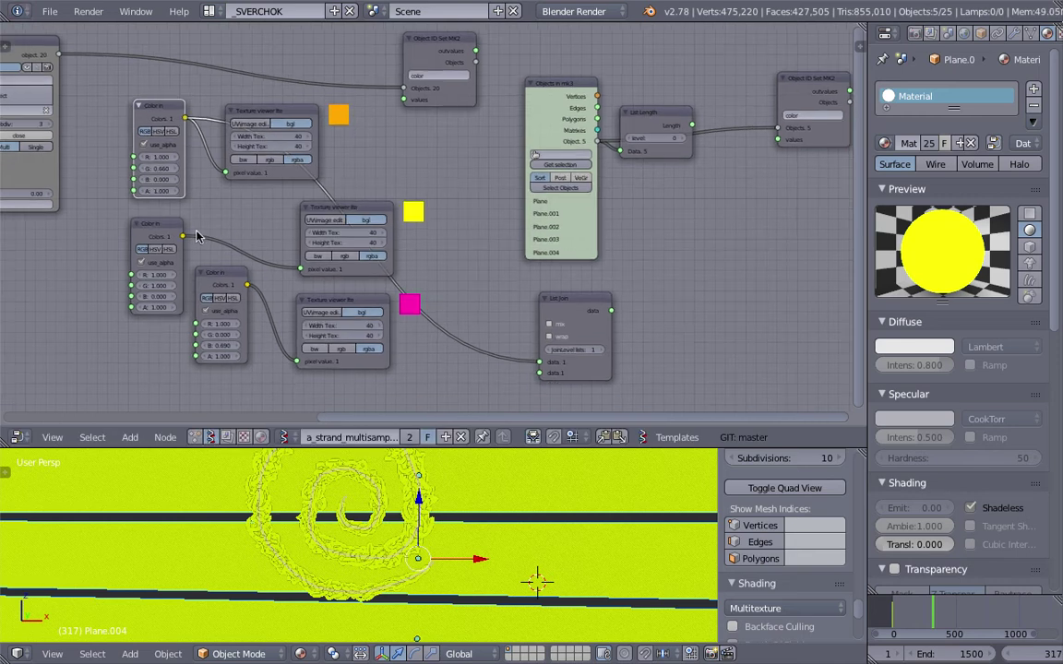
pyautogui.moveTo(183, 238); pyautogui.dragTo(540, 372)
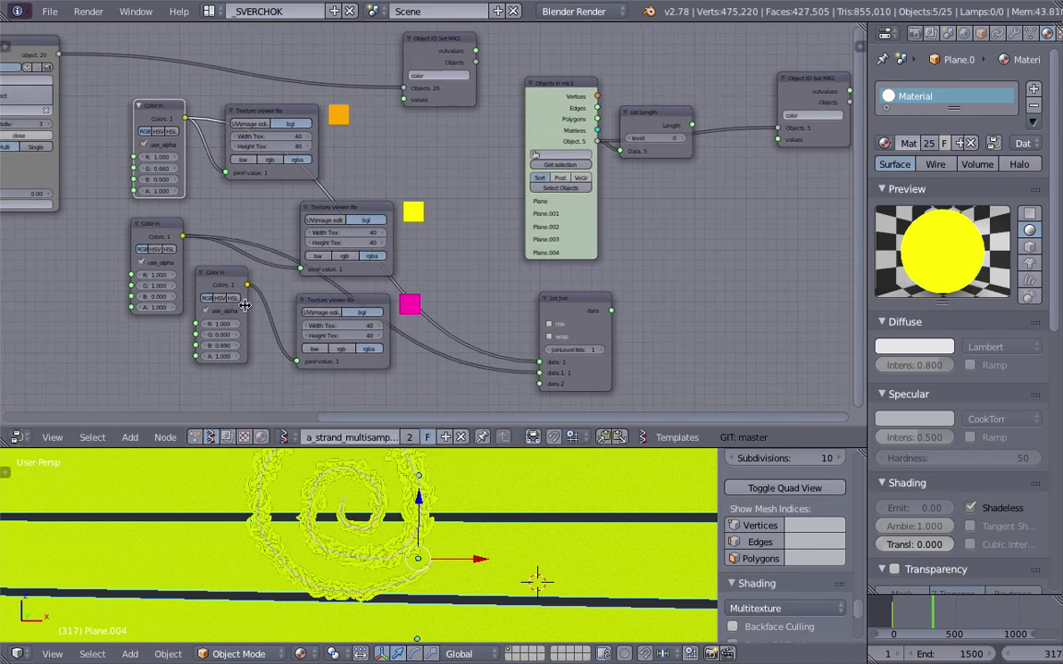
pyautogui.press('g')
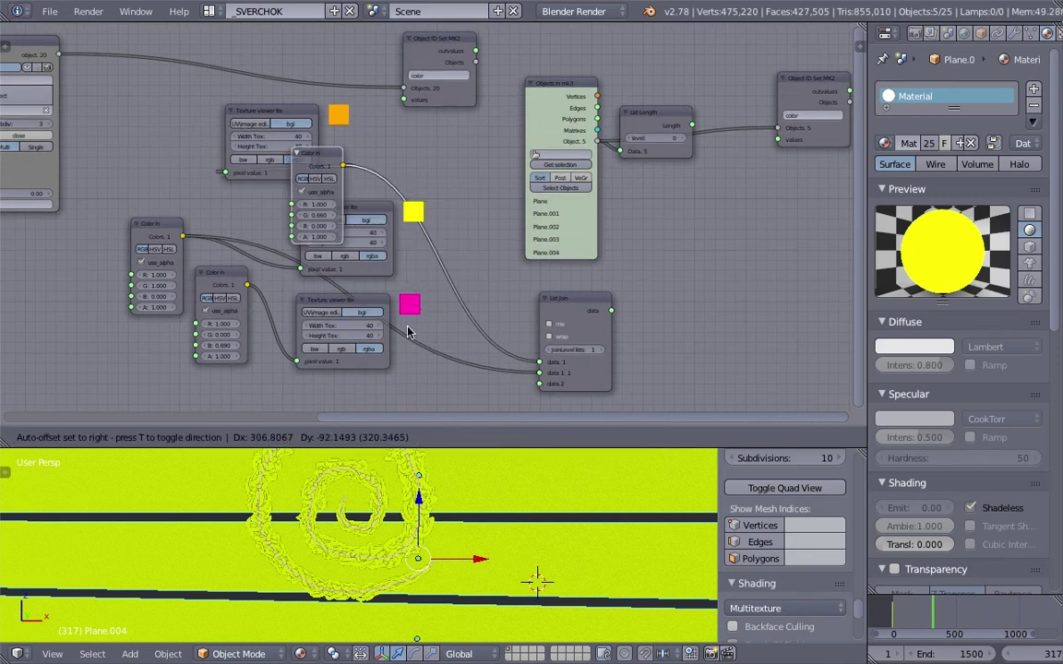
pyautogui.click(270, 290)
pyautogui.moveTo(246, 284); pyautogui.dragTo(540, 387)
# Set the List Join node's JoinLevel lists to 2 and save the file.
pyautogui.moveTo(613, 356); pyautogui.dragTo(604, 355)
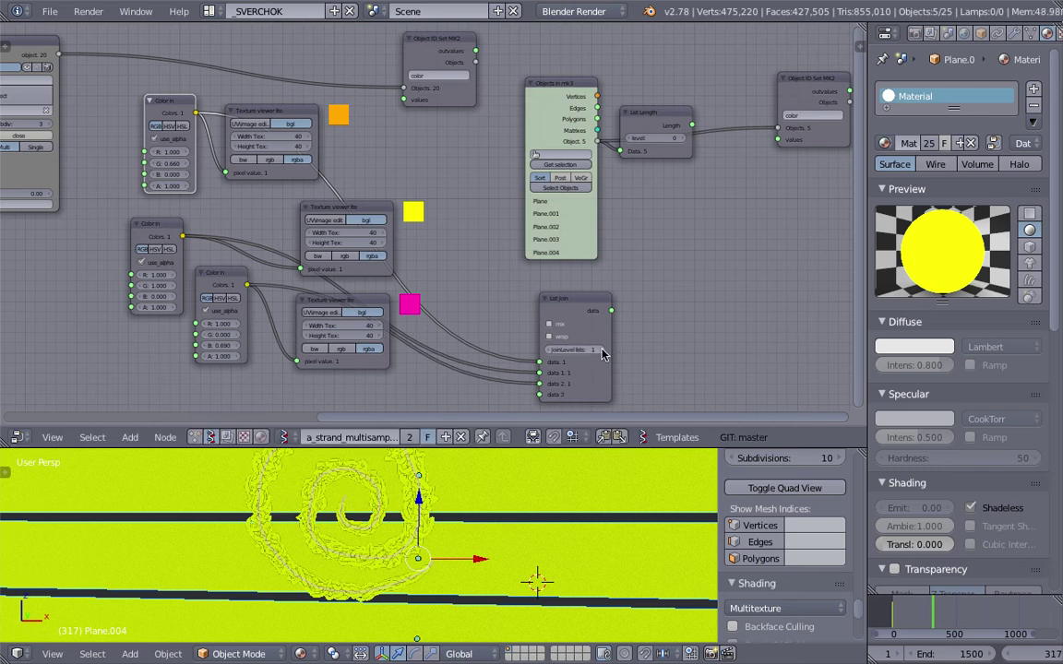
pyautogui.click(602, 350)
pyautogui.moveTo(647, 307); pyautogui.dragTo(596, 277, button='middle')
pyautogui.scroll(4, 592, 278)
pyautogui.hotkey('ctrl', 's')
pyautogui.click(590, 278)
# Add a List Item node beside the List Join node.
pyautogui.scroll(-3, 637, 275)
pyautogui.moveTo(661, 273); pyautogui.dragTo(613, 279, button='middle')
pyautogui.hotkey('shift', 'a')
pyautogui.click(611, 276)
pyautogui.write('List Joinkj')
pyautogui.press('BackSpace')
pyautogui.write('l')
pyautogui.press('BackSpace')
pyautogui.press('BackSpace')
pyautogui.write('list i')
pyautogui.press('Return')
pyautogui.click(630, 277)
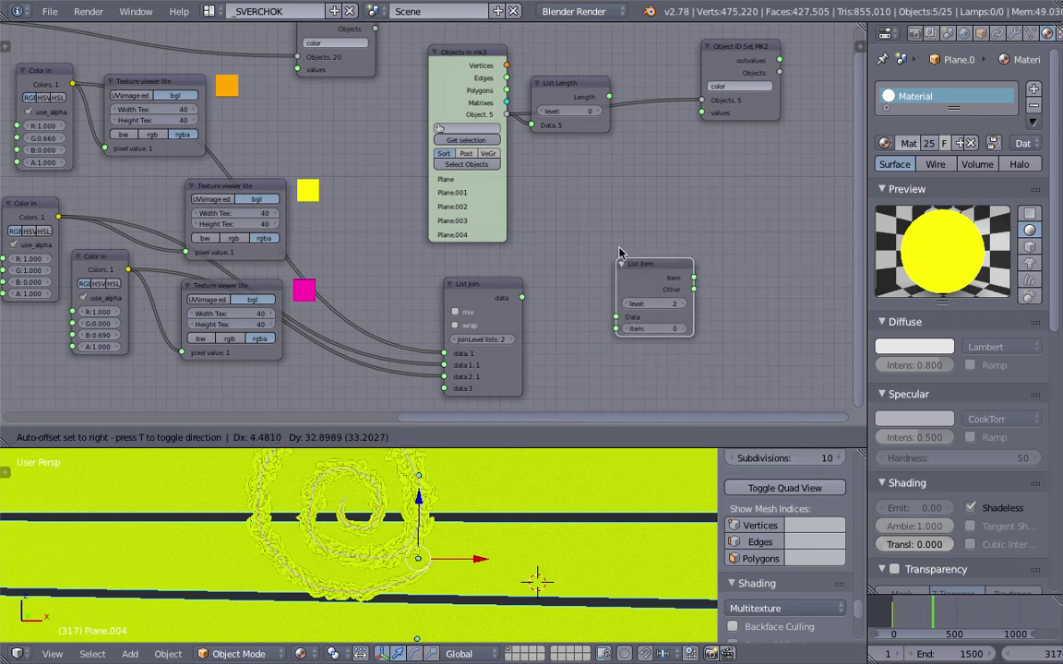
# Link the List Join data output to the List Item node's Data input and save the file.
pyautogui.moveTo(522, 297); pyautogui.dragTo(620, 306)
pyautogui.moveTo(650, 185); pyautogui.dragTo(557, 208, button='middle')
pyautogui.hotkey('ctrl', 's')
pyautogui.click(480, 222)
# Reposition the planes' Object ID Set and List Length nodes, and link List Item's Item output to the Object ID Set values.
pyautogui.moveTo(652, 140); pyautogui.dragTo(718, 163)
pyautogui.moveTo(485, 111); pyautogui.dragTo(523, 81)
pyautogui.moveTo(736, 164); pyautogui.dragTo(759, 166)
pyautogui.moveTo(605, 292); pyautogui.dragTo(698, 162)
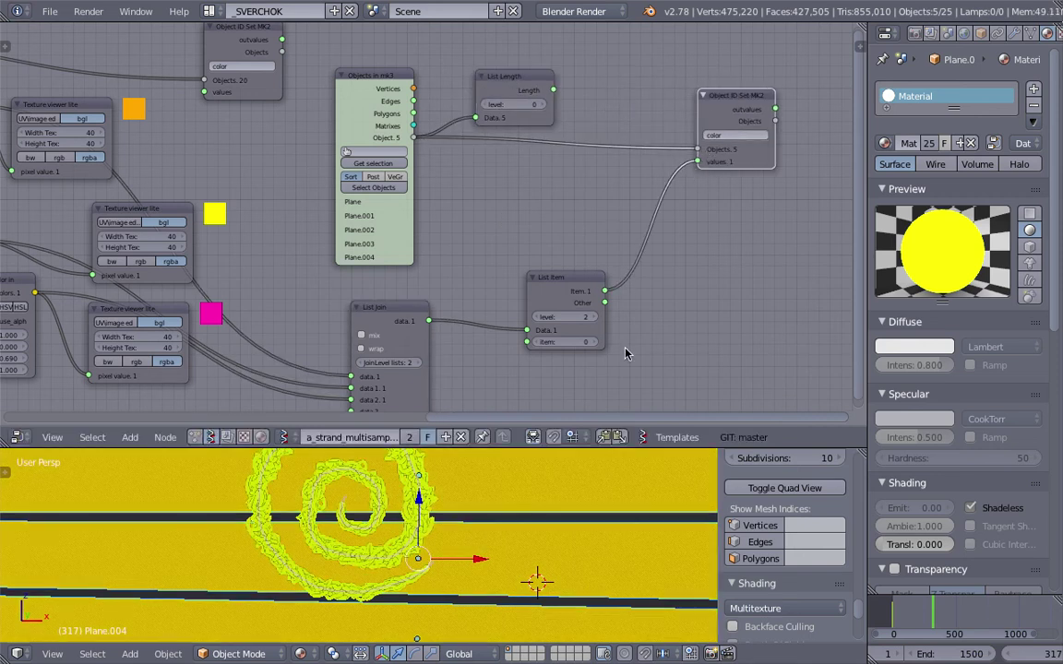
# Try changing the List Item node's item index and move the node closer to the planes' Object ID Set node.
pyautogui.moveTo(593, 344); pyautogui.dragTo(616, 344)
pyautogui.doubleClick(539, 343)
pyautogui.moveTo(561, 282); pyautogui.dragTo(601, 224)
pyautogui.scroll(-3, 533, 521)
pyautogui.keyDown('shift'); pyautogui.moveTo(532, 509); pyautogui.dragTo(560, 490, button='middle'); pyautogui.keyUp('shift')
pyautogui.scroll(-2, 560, 496)
pyautogui.moveTo(232, 235); pyautogui.dragTo(349, 260, button='middle')
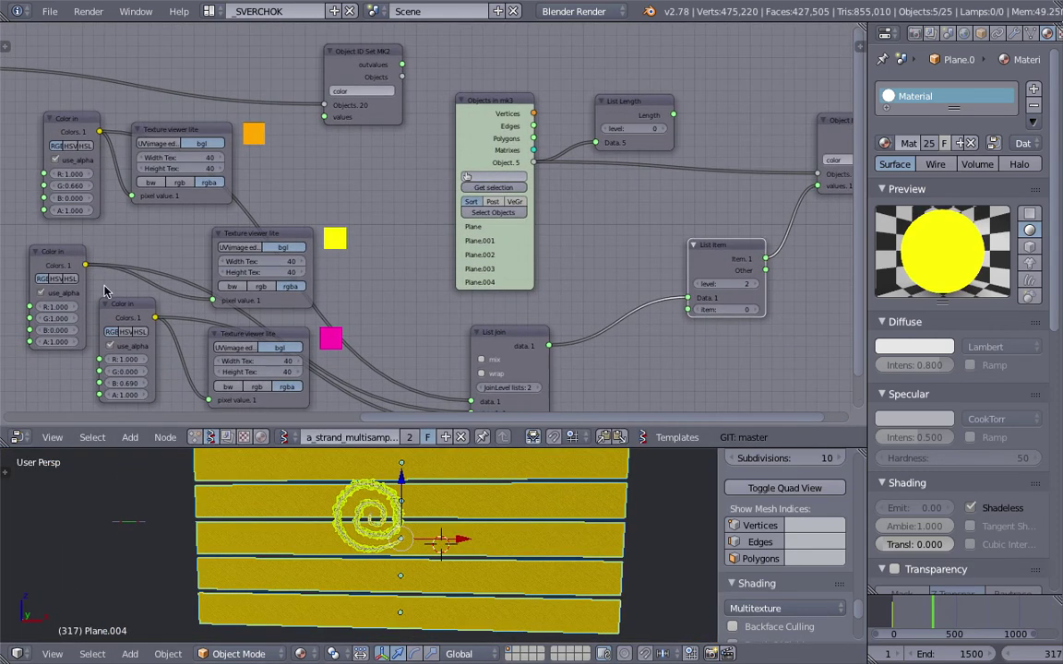
# Try a B value of 1 on the second Color in node, and reset it to 0.
pyautogui.moveTo(92, 257); pyautogui.dragTo(99, 255, button='middle')
pyautogui.moveTo(64, 318)
pyautogui.mouseDown()
pyautogui.moveTo(48, 317)
pyautogui.moveTo(69, 318)
pyautogui.mouseUp()
pyautogui.write('1')
pyautogui.press('Return')
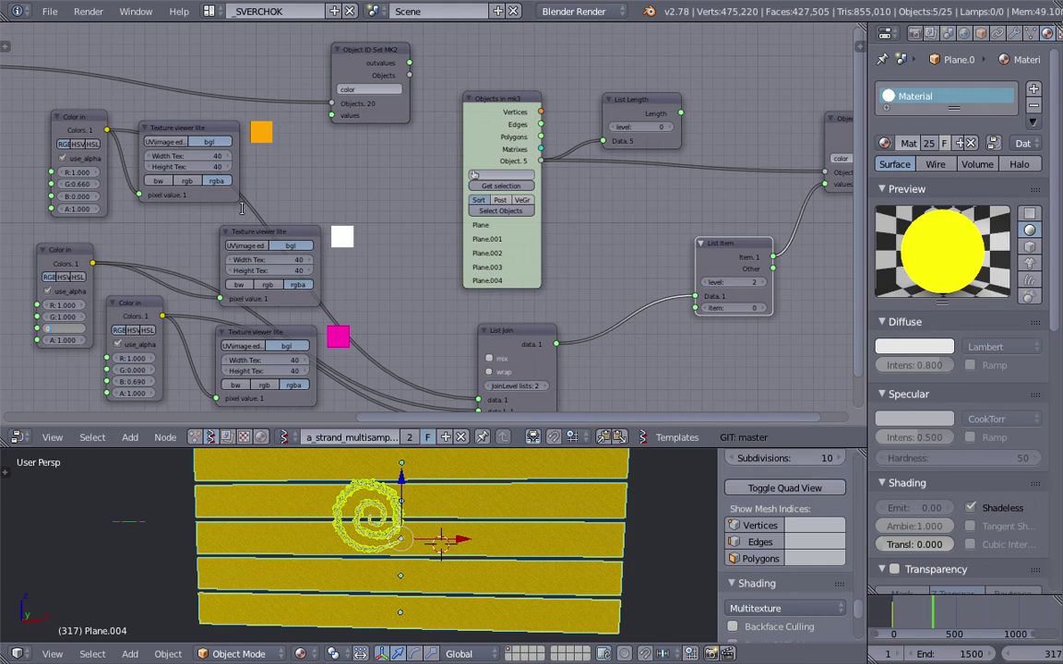
pyautogui.press('Return')
# Set the third Color in node's G to 0.240 and save the file.
pyautogui.moveTo(134, 370)
pyautogui.mouseDown()
pyautogui.moveTo(185, 370)
pyautogui.moveTo(152, 370)
pyautogui.mouseUp()
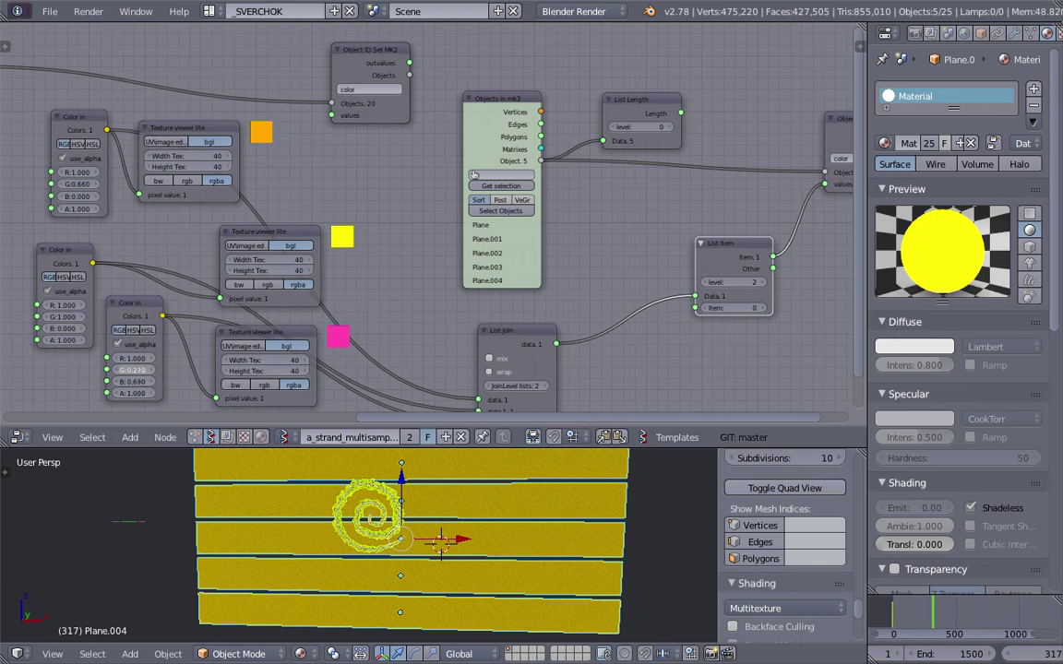
pyautogui.hotkey('ctrl', 's')
pyautogui.click(135, 248)
# Set the first Color in node's B to 1 and R to 0, and save the file.
pyautogui.moveTo(85, 200); pyautogui.dragTo(117, 209, button='middle')
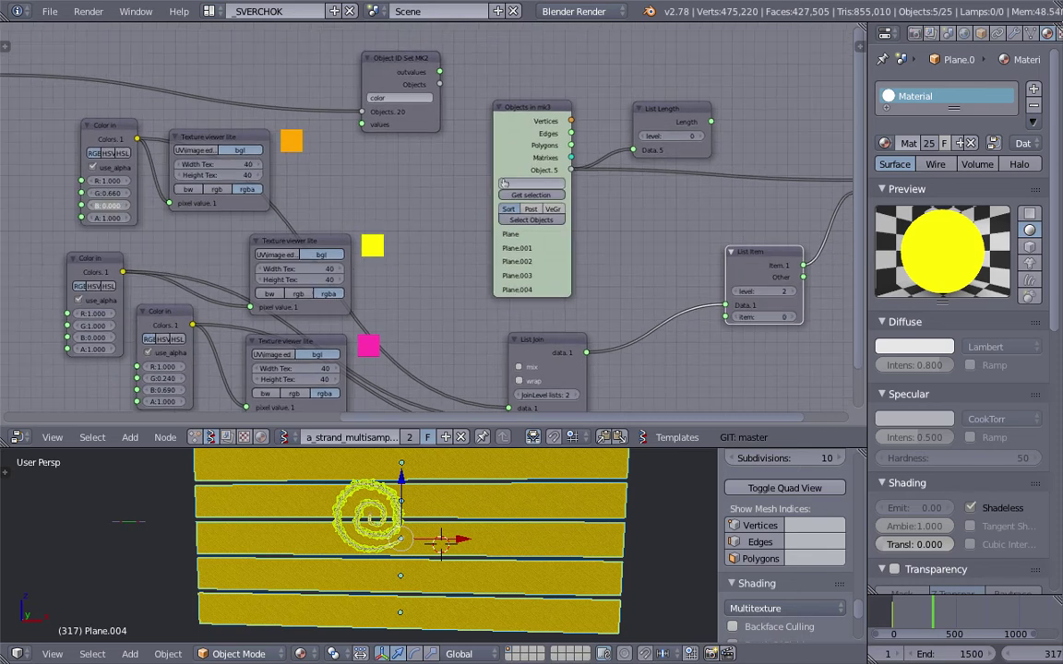
pyautogui.write('1')
pyautogui.press('Return')
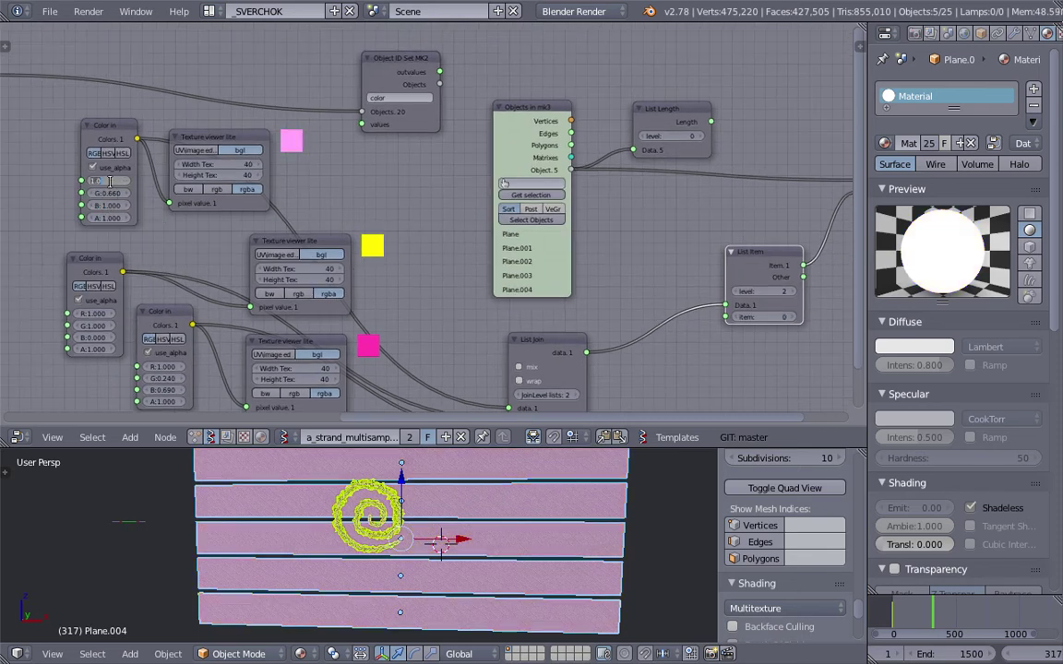
pyautogui.write('0')
pyautogui.press('Return')
pyautogui.hotkey('ctrl', 's')
pyautogui.click(110, 210)
# Step the List Item index up through the joined colors and return it to 0.
pyautogui.scroll(-1, 452, 266)
pyautogui.scroll(-2, 452, 266)
pyautogui.moveTo(513, 268); pyautogui.dragTo(353, 252, button='middle')
pyautogui.moveTo(567, 507); pyautogui.dragTo(556, 509, button='middle')
pyautogui.scroll(1, 552, 287)
pyautogui.moveTo(552, 282); pyautogui.dragTo(511, 295, button='middle')
pyautogui.scroll(1, 511, 295)
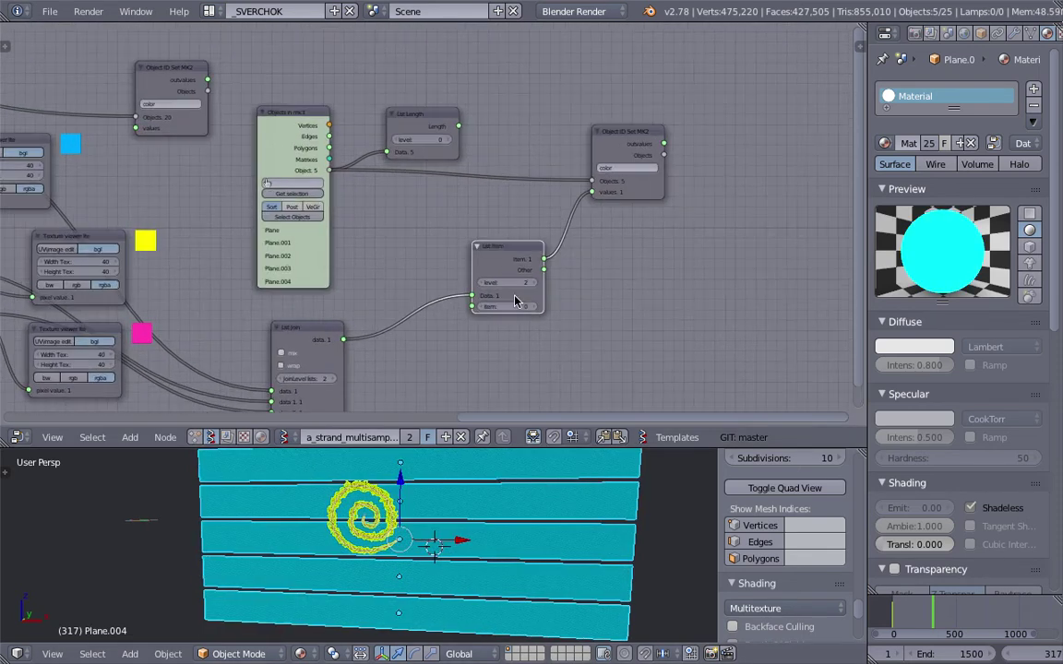
pyautogui.click(535, 306)
pyautogui.click(535, 306)
pyautogui.click(488, 309)
pyautogui.click(488, 309)
pyautogui.hotkey('ctrl', 's')
pyautogui.click(562, 314)
# Add a Random Num Gen node beside the List Item node.
pyautogui.hotkey('shift', 'a')
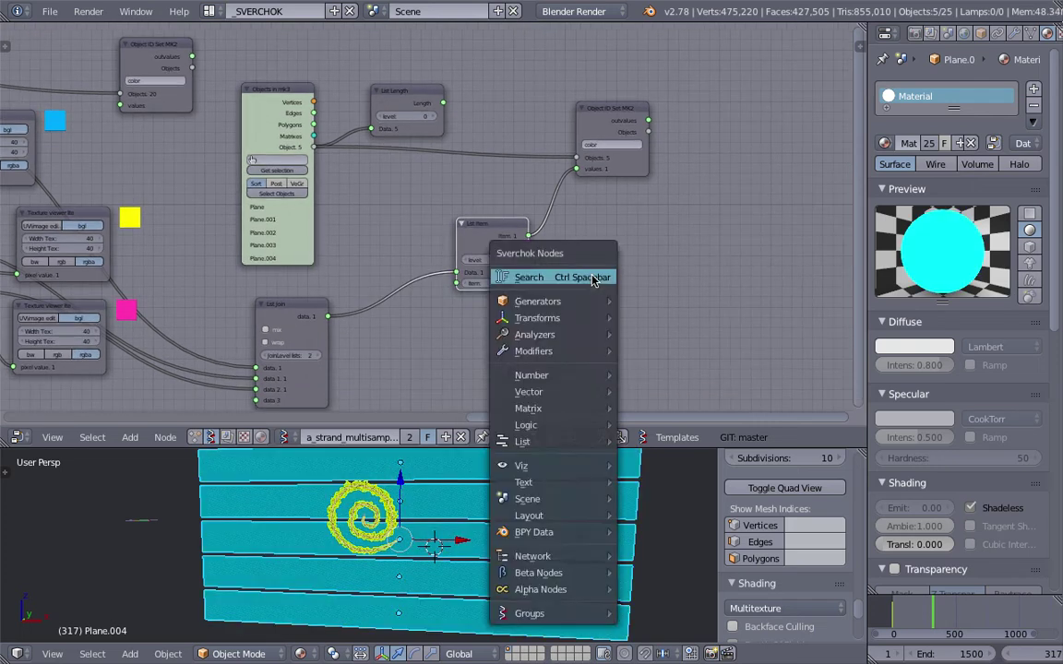
pyautogui.click(592, 278)
pyautogui.write('random n')
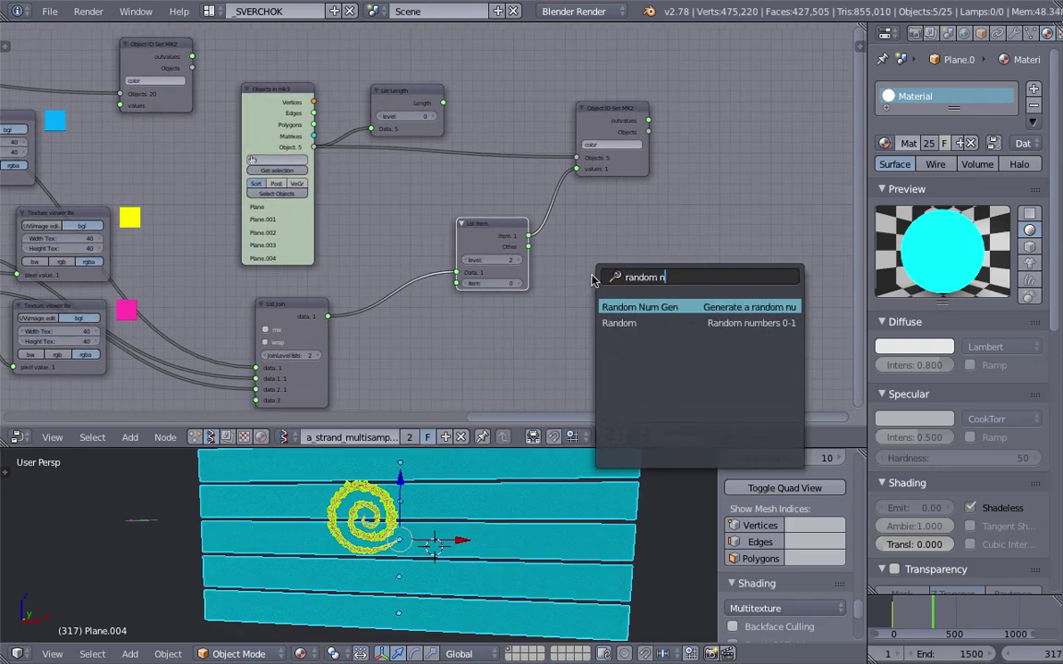
pyautogui.press('Return')
pyautogui.click(612, 307)
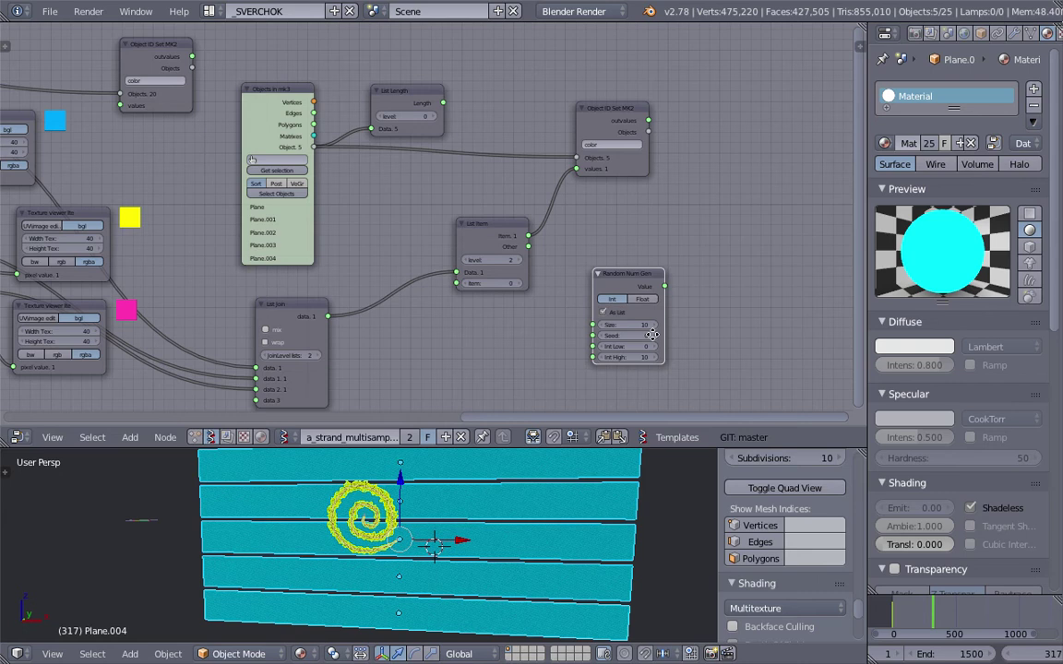
# Set Random Num Gen's Int High to 3 and link the List Length output to its Size input.
pyautogui.scroll(2, 651, 334)
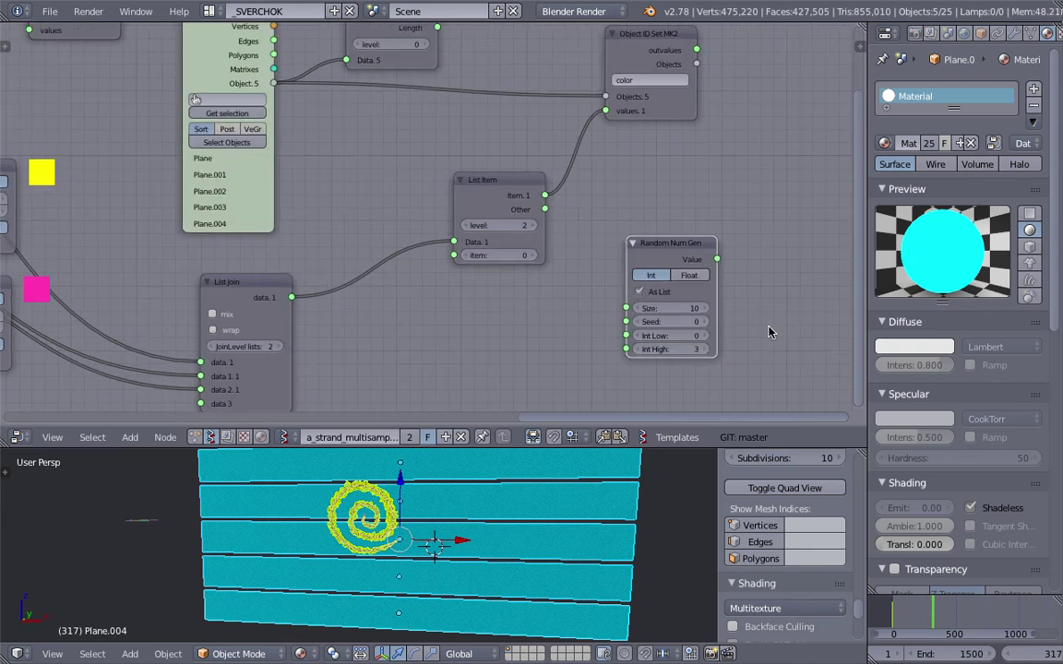
pyautogui.scroll(-1, 677, 341)
pyautogui.scroll(-1, 645, 330)
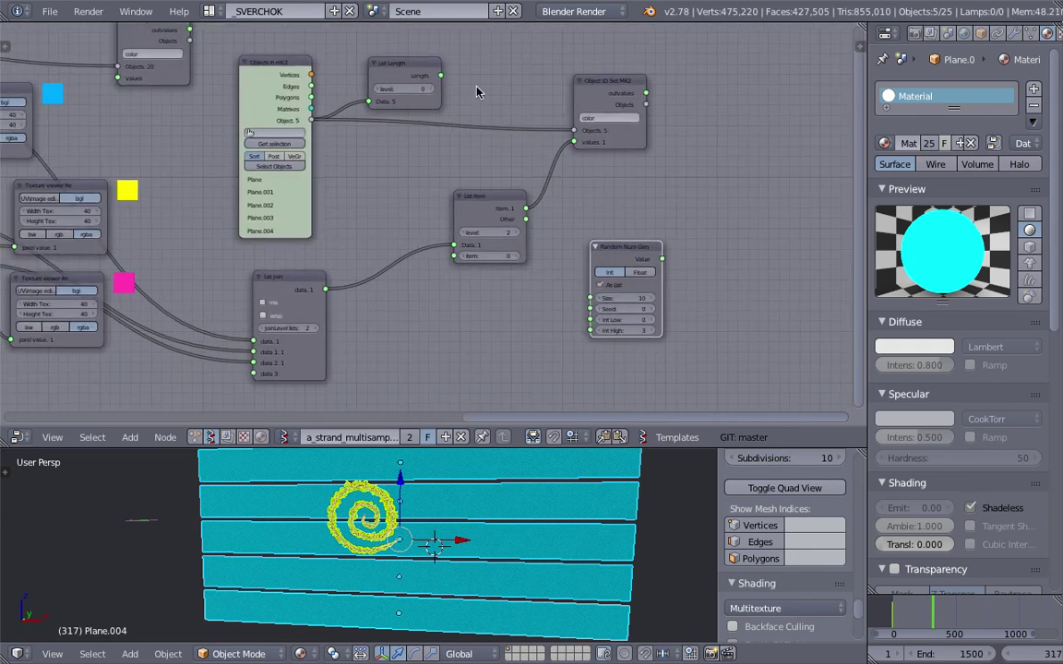
pyautogui.moveTo(441, 76); pyautogui.dragTo(589, 298)
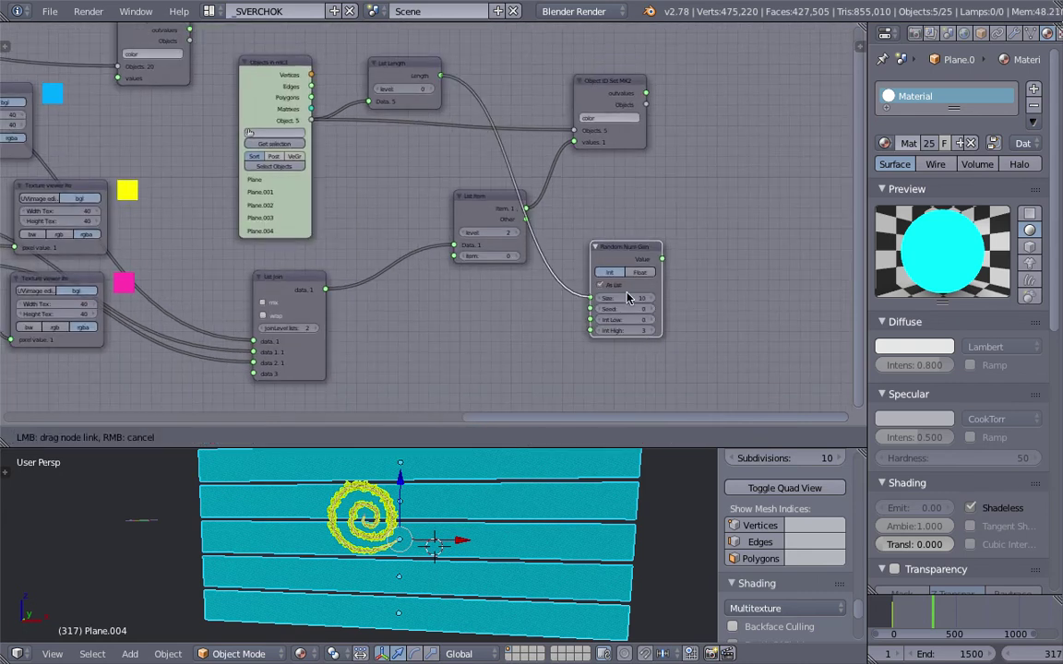
# Add a Stethoscope MK2 node and link Random Num Gen's Value output to it.
pyautogui.moveTo(704, 257); pyautogui.dragTo(659, 246, button='middle')
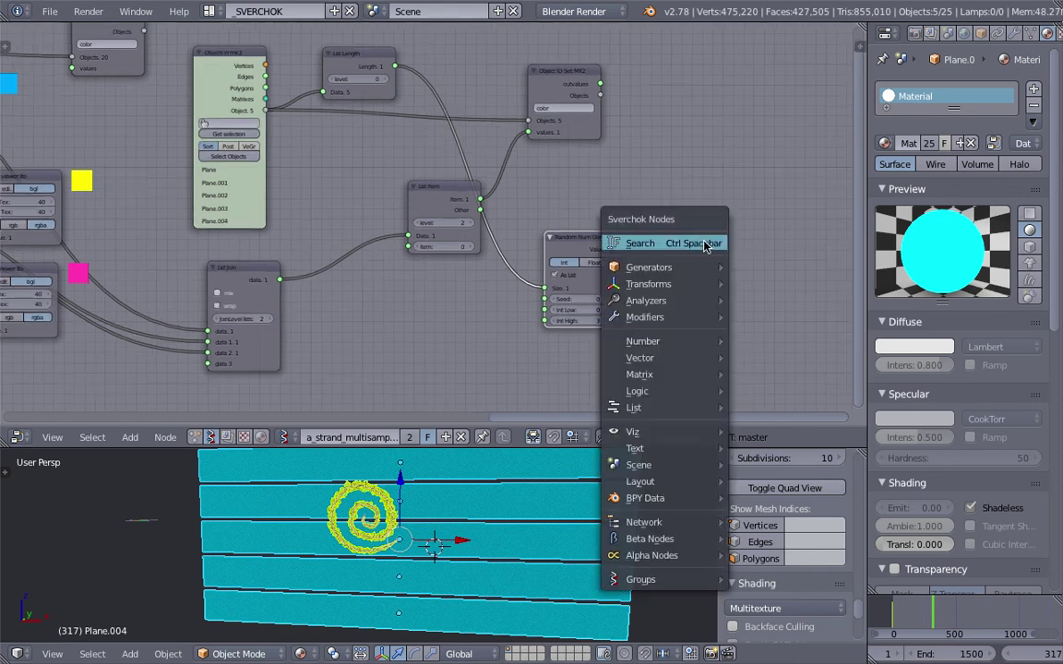
pyautogui.hotkey('alt', 'space')
pyautogui.write('ste')
pyautogui.click(721, 277)
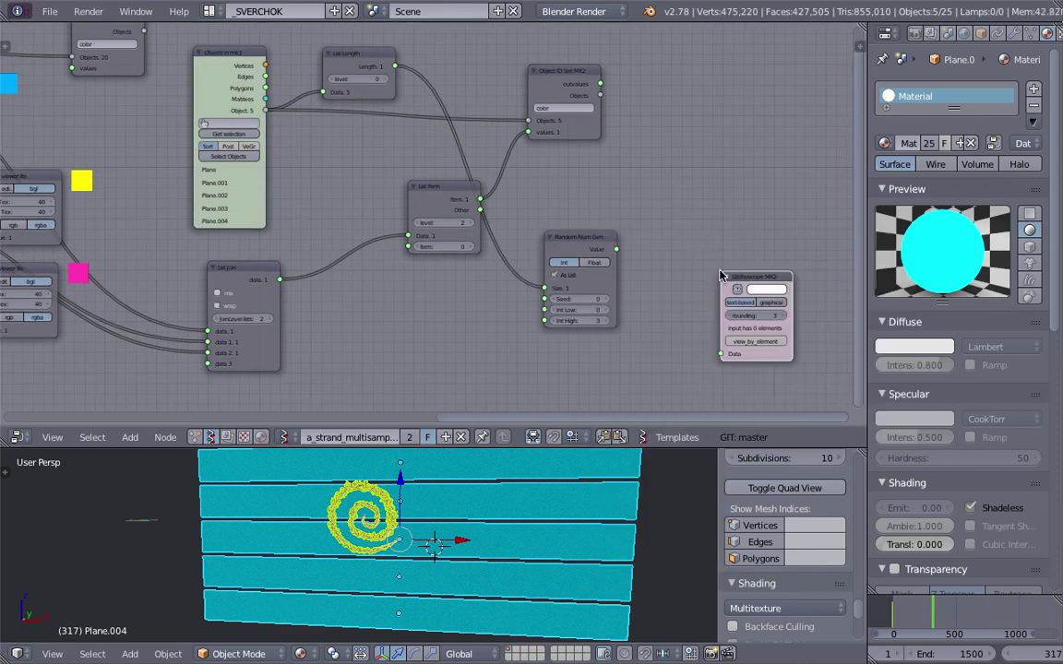
pyautogui.click(626, 218)
pyautogui.moveTo(615, 249); pyautogui.dragTo(693, 326)
pyautogui.scroll(2, 553, 231)
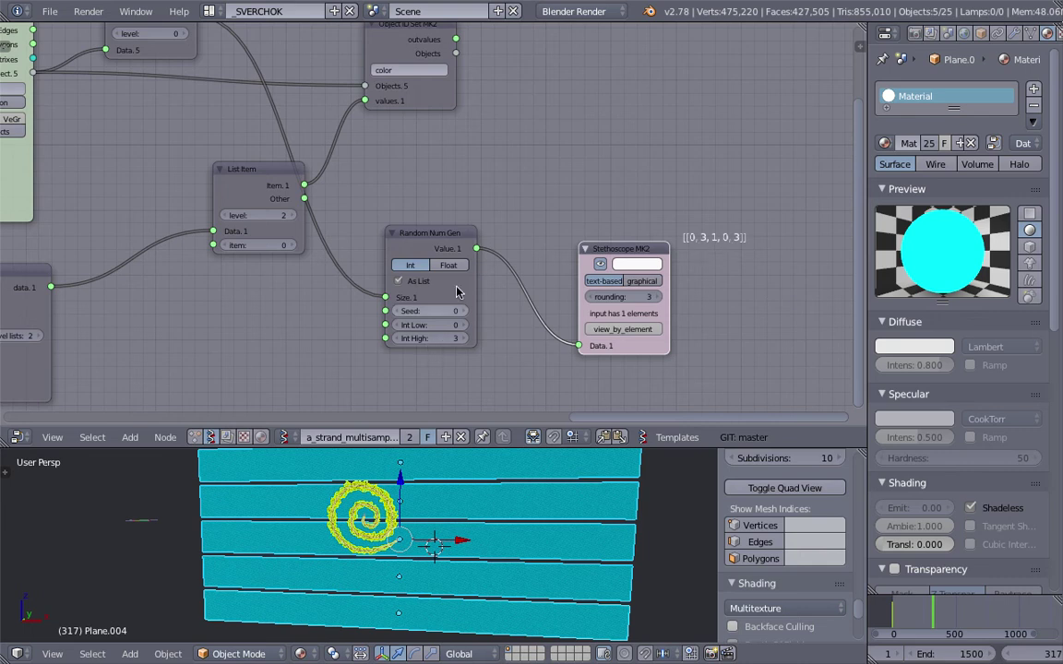
# Set Random Num Gen's Int High to 2 and its Seed to 22.
pyautogui.click(399, 339)
pyautogui.moveTo(437, 310); pyautogui.dragTo(494, 292)
pyautogui.scroll(-4, 438, 242)
pyautogui.moveTo(427, 216); pyautogui.dragTo(452, 249, button='middle')
pyautogui.scroll(4, 491, 273)
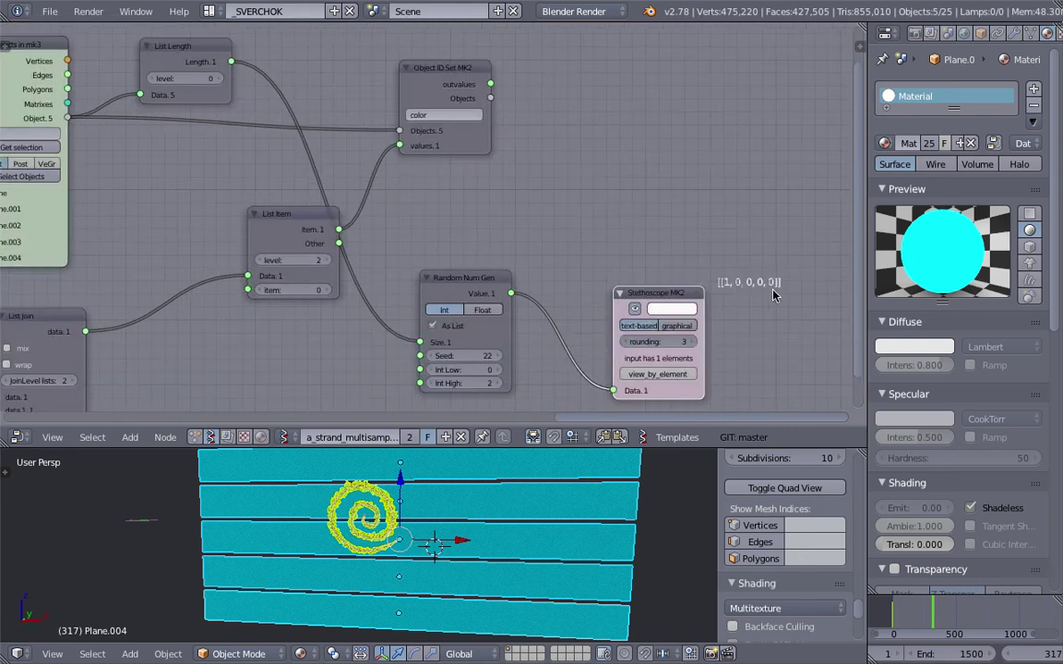
# Drive List Item's item input from Random Num Gen, placed just before it, and set the Seed to 32.
pyautogui.moveTo(513, 292); pyautogui.dragTo(247, 293)
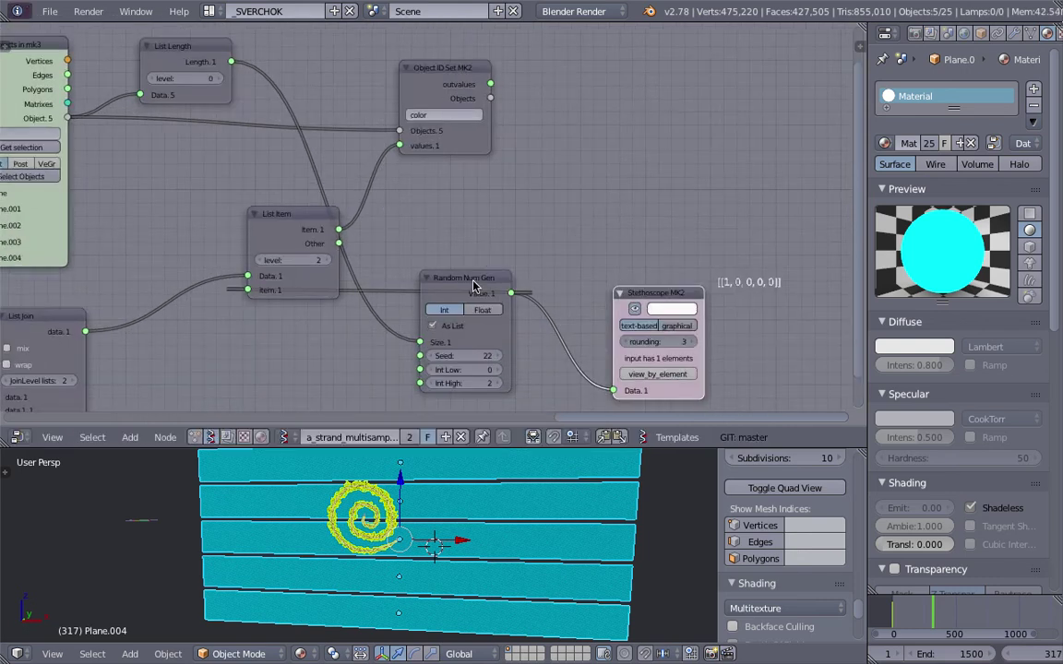
pyautogui.moveTo(458, 282); pyautogui.dragTo(140, 181)
pyautogui.moveTo(141, 251); pyautogui.dragTo(170, 251)
pyautogui.hotkey('ctrl', 's')
pyautogui.click(505, 558)
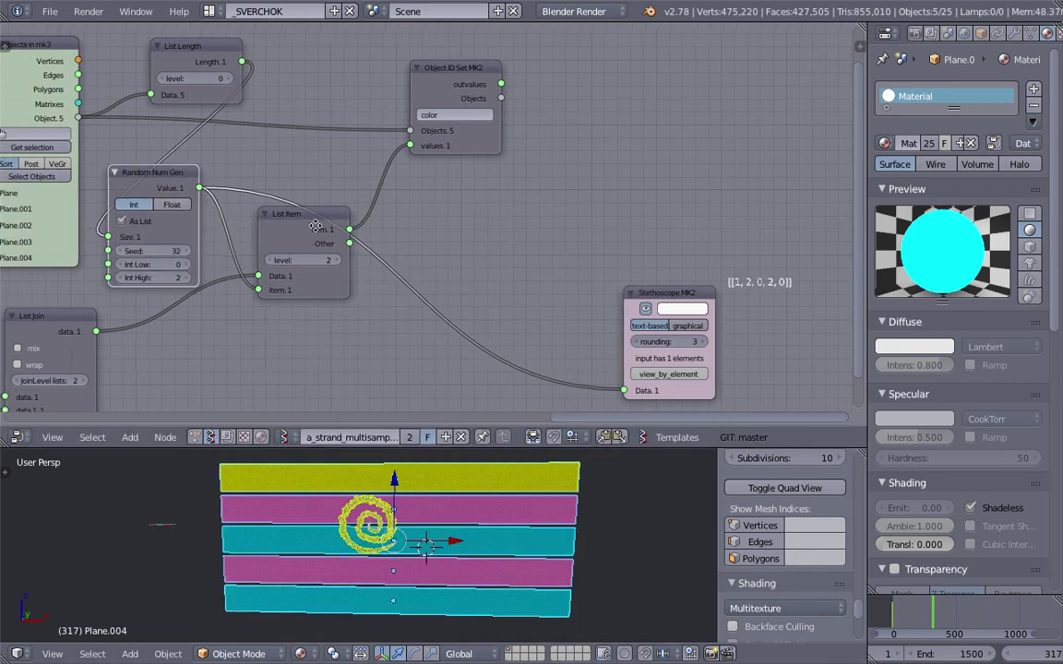
# Move the List Join node closer to the texture viewers.
pyautogui.moveTo(245, 228); pyautogui.dragTo(660, 266, button='middle')
pyautogui.moveTo(575, 259); pyautogui.dragTo(645, 275, button='middle')
pyautogui.scroll(-2, 628, 265)
pyautogui.moveTo(528, 335); pyautogui.dragTo(440, 320)
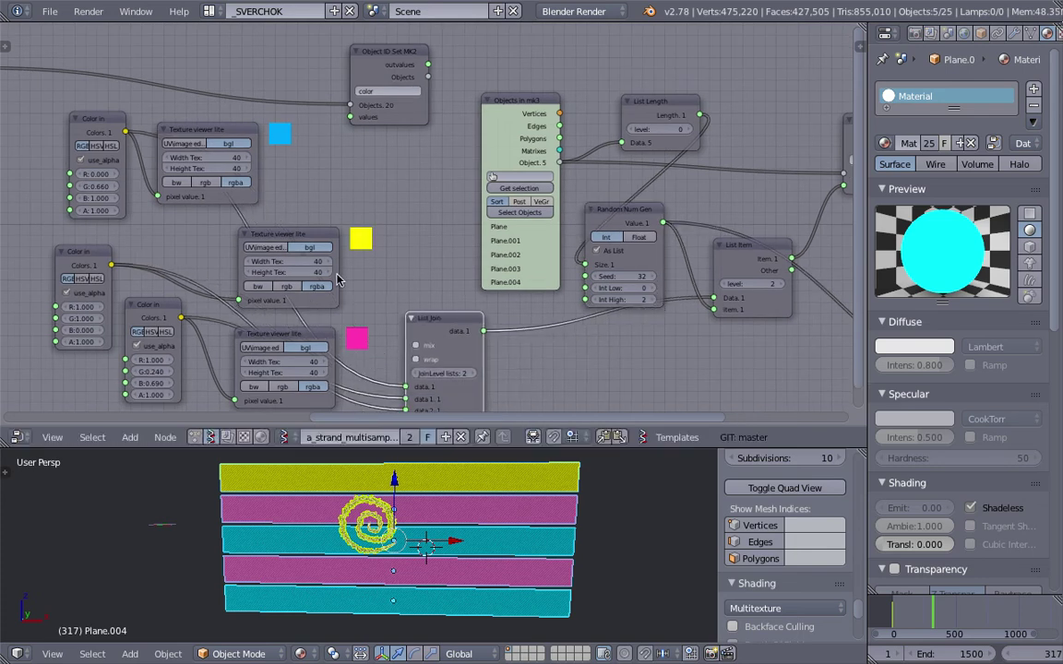
# Collapse the three Texture viewer lite nodes and tuck the lower two close to their Color in nodes.
pyautogui.moveTo(385, 237); pyautogui.dragTo(409, 232, button='middle')
pyautogui.moveTo(316, 211); pyautogui.dragTo(406, 247, button='middle')
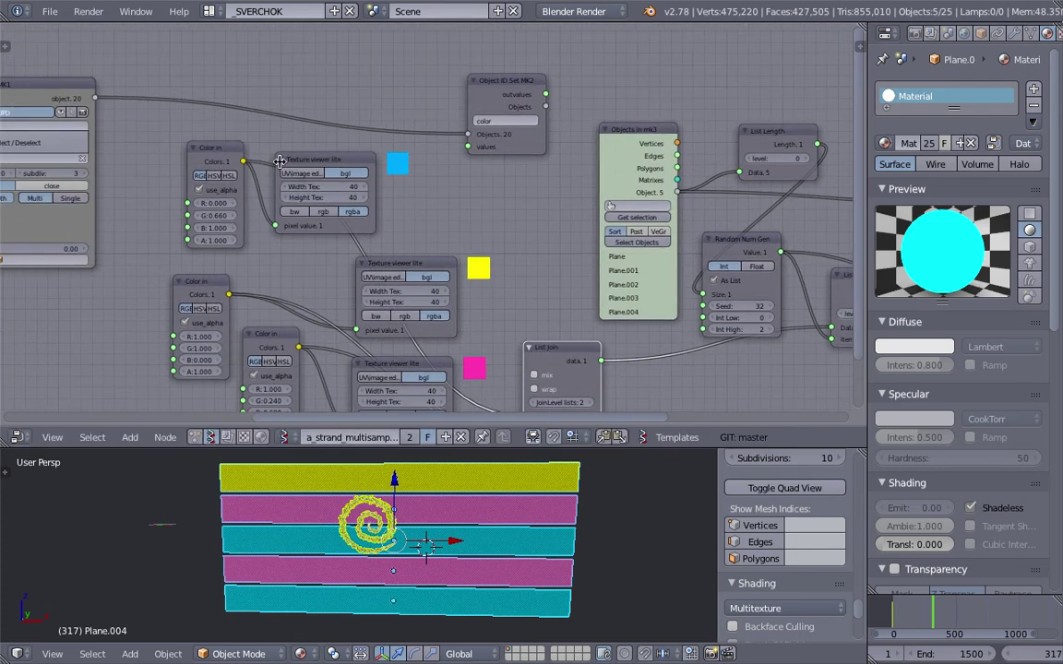
pyautogui.click(278, 161)
pyautogui.click(361, 264)
pyautogui.moveTo(377, 264); pyautogui.dragTo(291, 246)
pyautogui.click(357, 360)
pyautogui.moveTo(360, 362); pyautogui.dragTo(334, 298)
# Collapse the List Join node and move it close to the Color in nodes.
pyautogui.moveTo(557, 356); pyautogui.dragTo(549, 313)
pyautogui.moveTo(550, 314); pyautogui.dragTo(518, 250, button='middle')
pyautogui.hotkey('ctrl', 's')
pyautogui.click(505, 235)
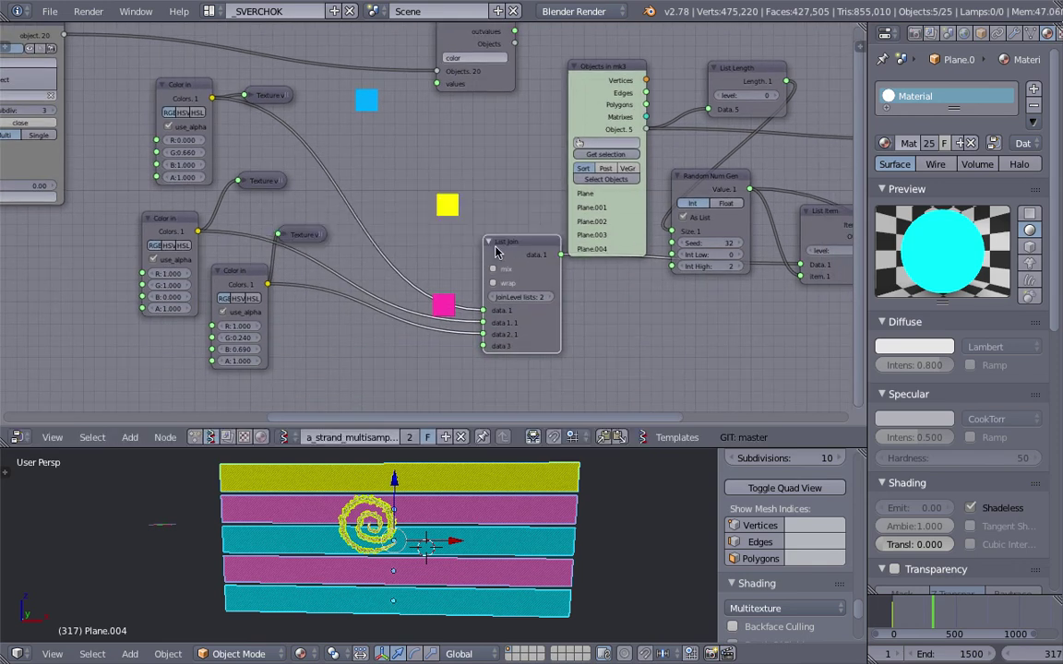
pyautogui.click(489, 244)
pyautogui.moveTo(491, 242); pyautogui.dragTo(378, 217)
# Move the timeline to frame 292 and save the file.
pyautogui.click(929, 606)
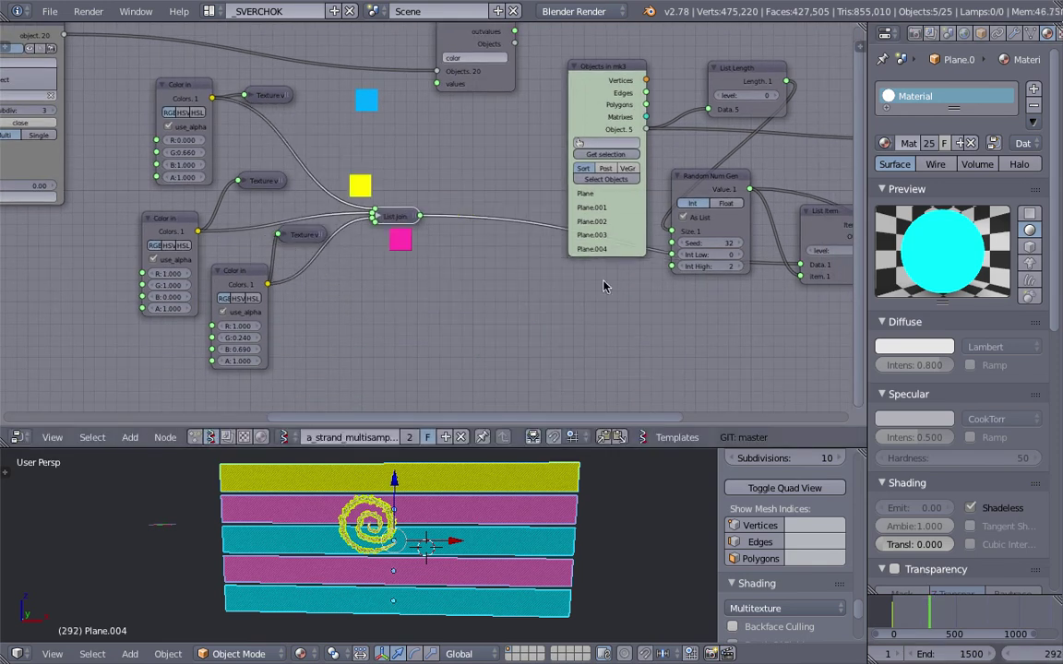
pyautogui.hotkey('ctrl', 's')
pyautogui.moveTo(581, 188); pyautogui.dragTo(522, 312, button='middle')
pyautogui.click(540, 254)
# Move the strands' Object ID Set node up and place a duplicate of the Random Num Gen node below it.
pyautogui.moveTo(402, 124); pyautogui.dragTo(389, 76)
pyautogui.moveTo(392, 201); pyautogui.dragTo(435, 187, button='middle')
pyautogui.click(684, 277)
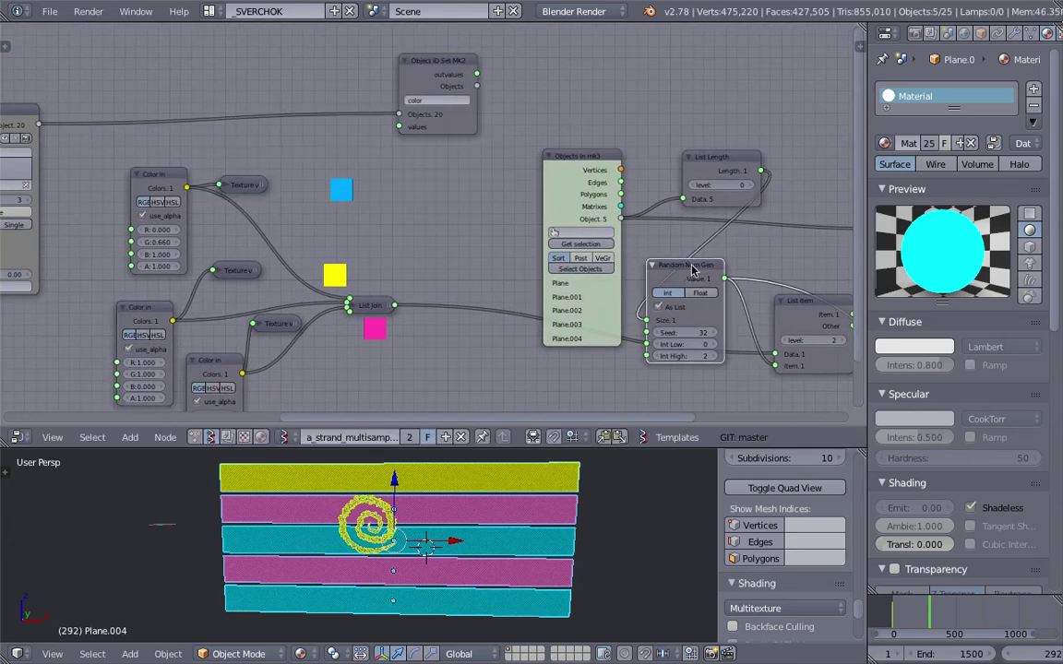
pyautogui.moveTo(693, 270); pyautogui.dragTo(475, 188)
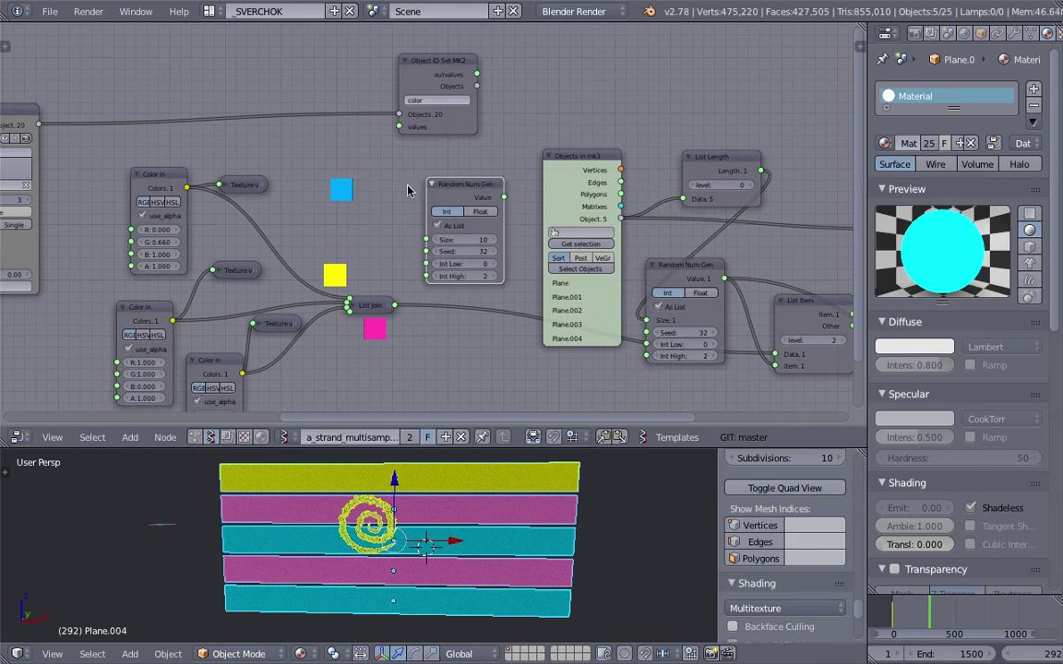
# Nudge the strands' Object ID Set node slightly higher and save the file.
pyautogui.moveTo(410, 190); pyautogui.dragTo(539, 192, button='middle')
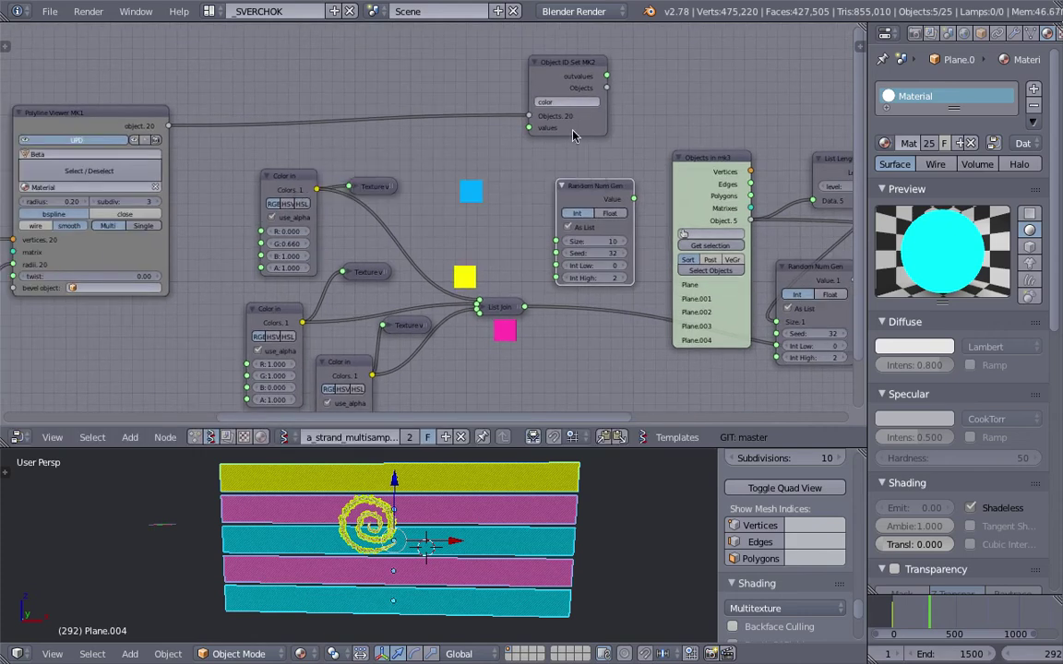
pyautogui.moveTo(593, 130); pyautogui.dragTo(604, 111)
pyautogui.moveTo(607, 120); pyautogui.dragTo(486, 127, button='middle')
pyautogui.hotkey('ctrl', 's')
pyautogui.click(486, 127)
# Duplicate the List Length node, feed it the Polyline Viewer's object output, and link its length to the new Random Num Gen's Size.
pyautogui.click(719, 169)
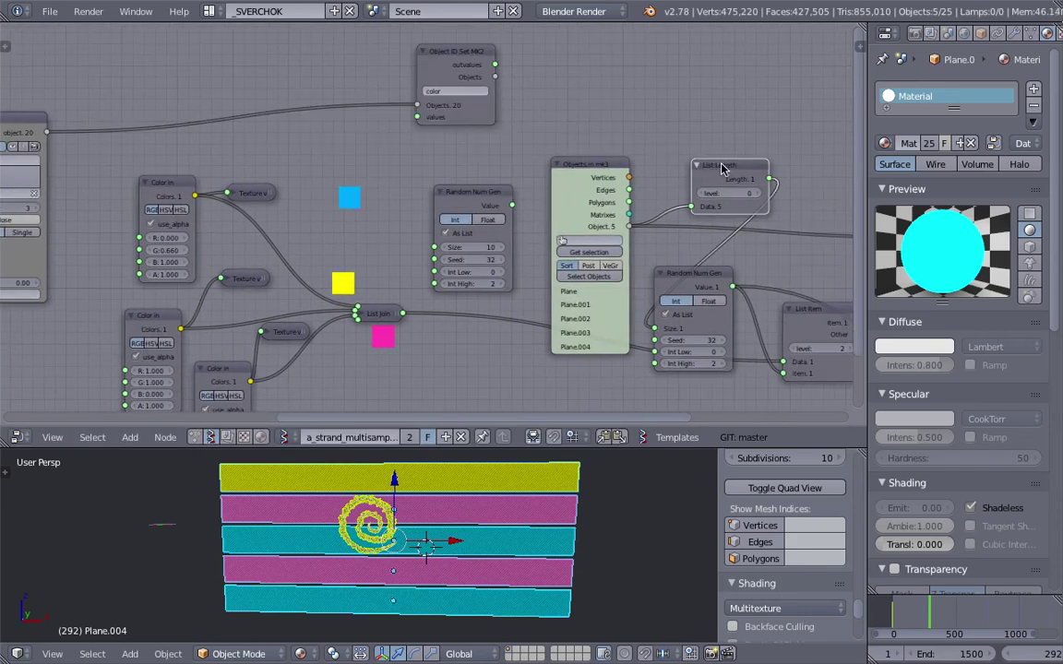
pyautogui.hotkey('shift', 'd')
pyautogui.click(286, 132)
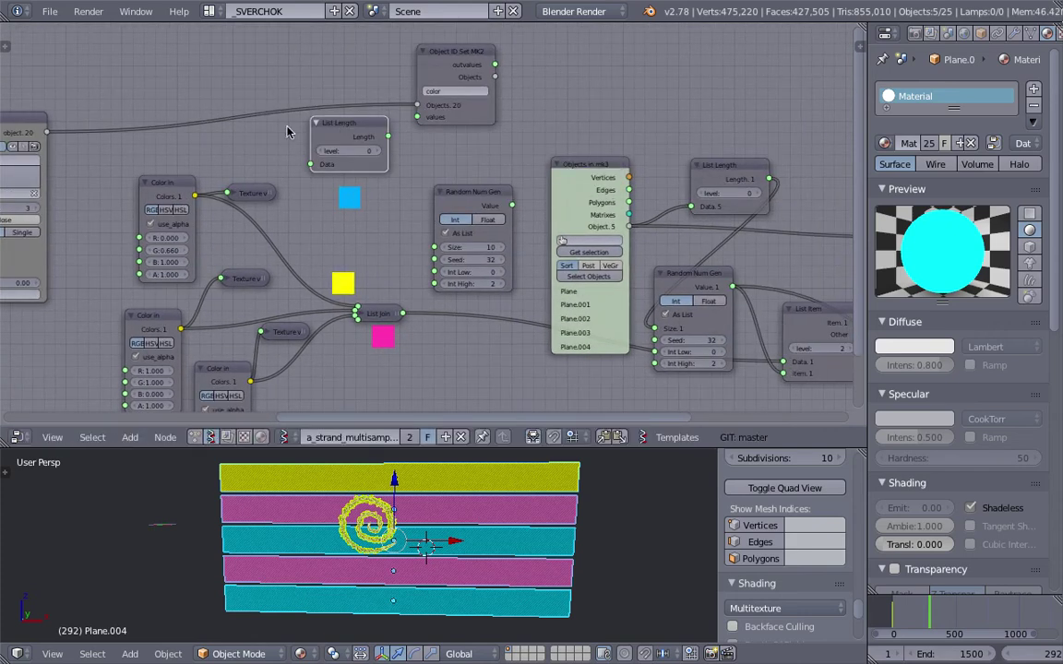
pyautogui.moveTo(46, 132); pyautogui.dragTo(282, 154)
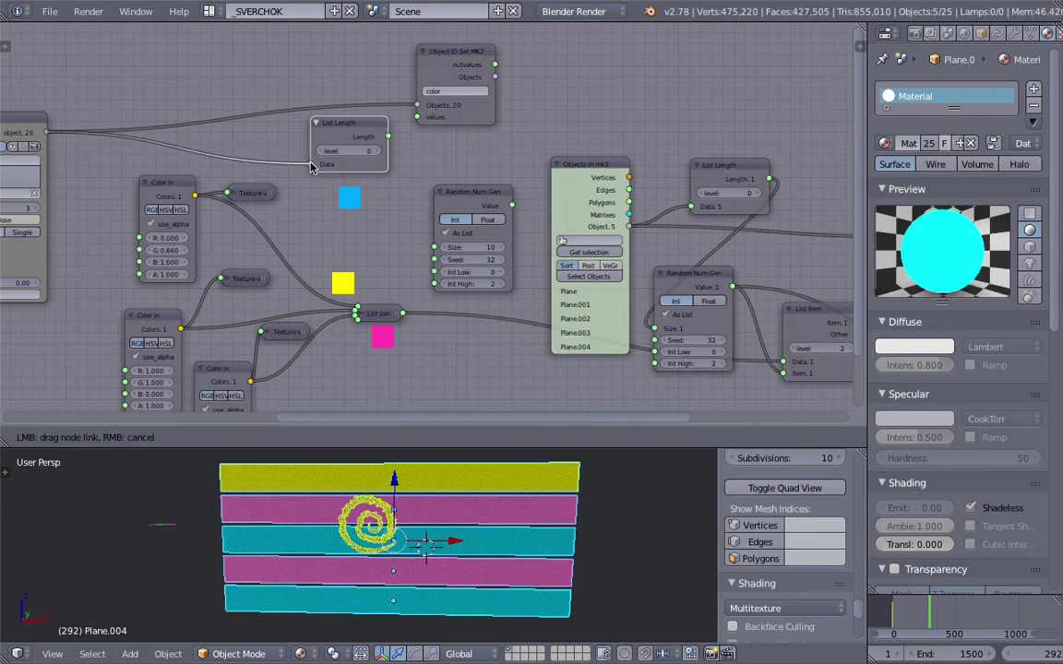
pyautogui.moveTo(387, 136); pyautogui.dragTo(435, 248)
pyautogui.moveTo(512, 206); pyautogui.dragTo(472, 170)
pyautogui.moveTo(407, 168); pyautogui.dragTo(341, 170, button='middle')
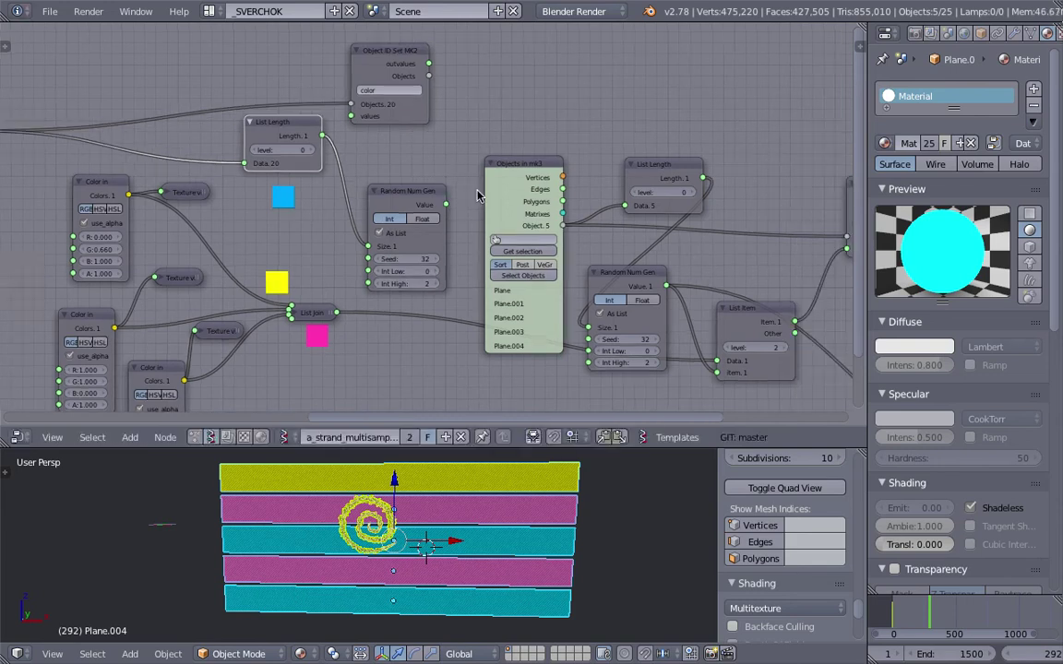
# Duplicate the List Item node and link List Join and the new Random Num Gen through it into the strands' Object ID Set values.
pyautogui.moveTo(742, 319); pyautogui.dragTo(739, 358)
pyautogui.scroll(-2, 740, 358)
pyautogui.moveTo(738, 356); pyautogui.dragTo(680, 312, button='middle')
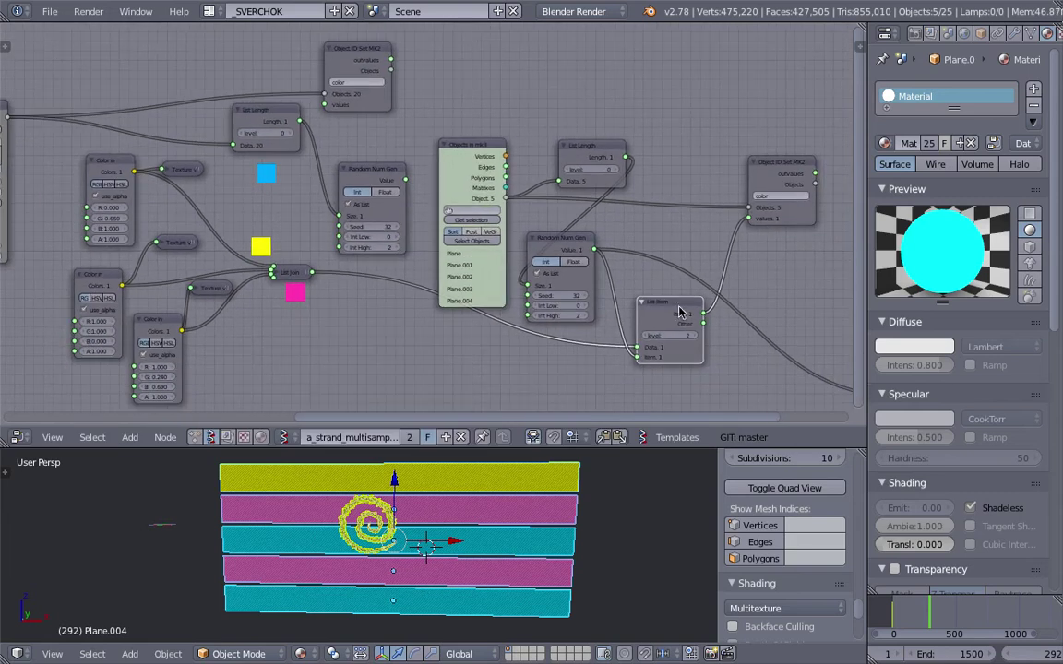
pyautogui.hotkey('shift', 'd')
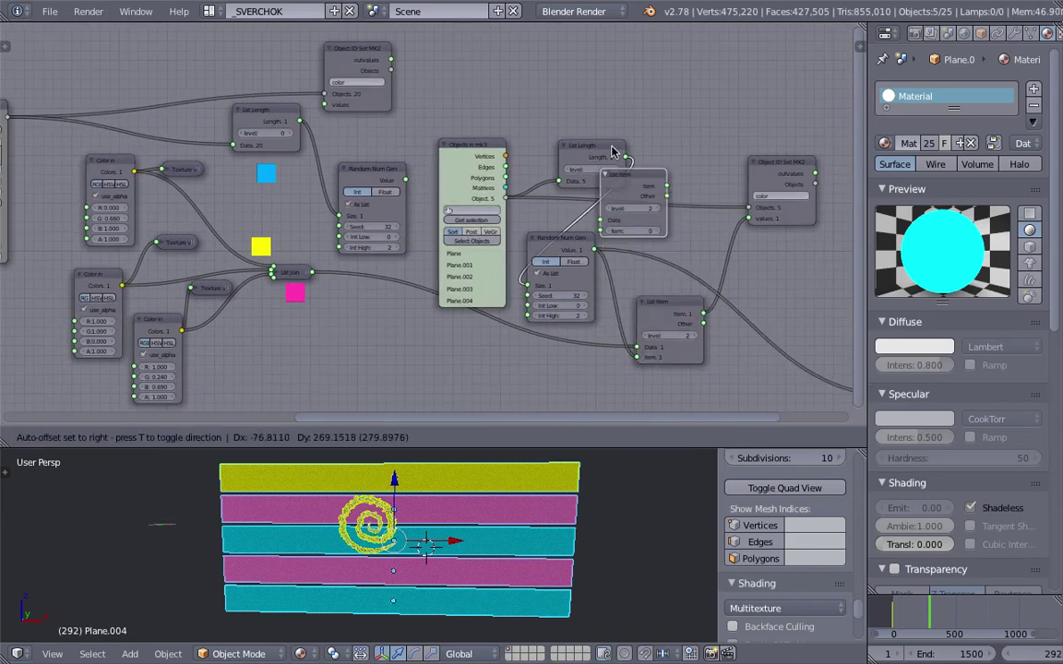
pyautogui.click(512, 81)
pyautogui.moveTo(315, 272); pyautogui.dragTo(469, 122)
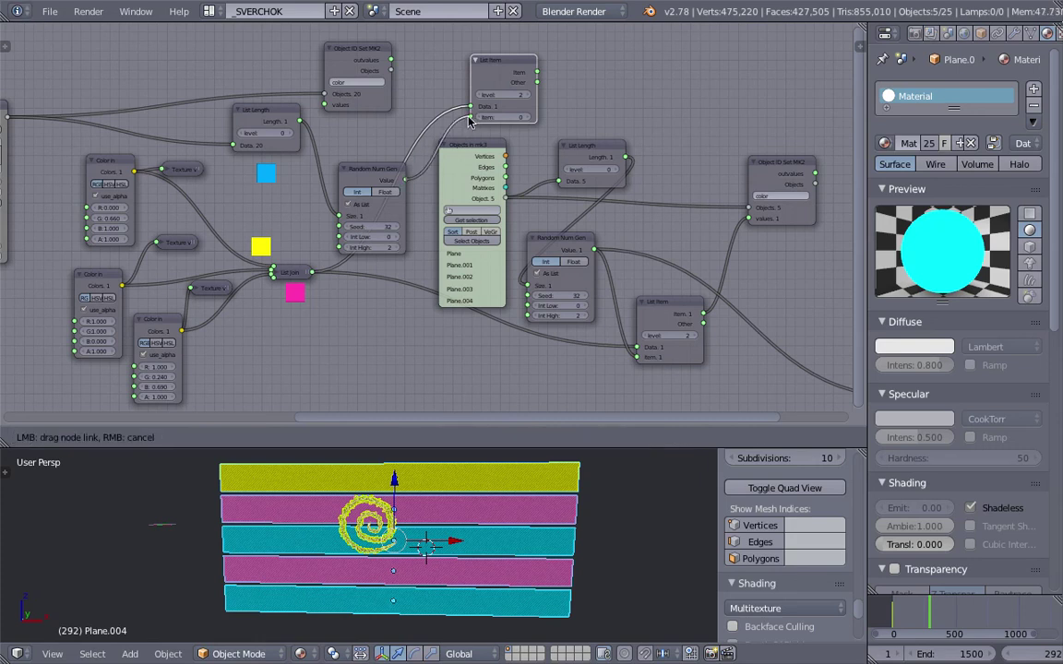
pyautogui.moveTo(564, 81); pyautogui.dragTo(323, 105)
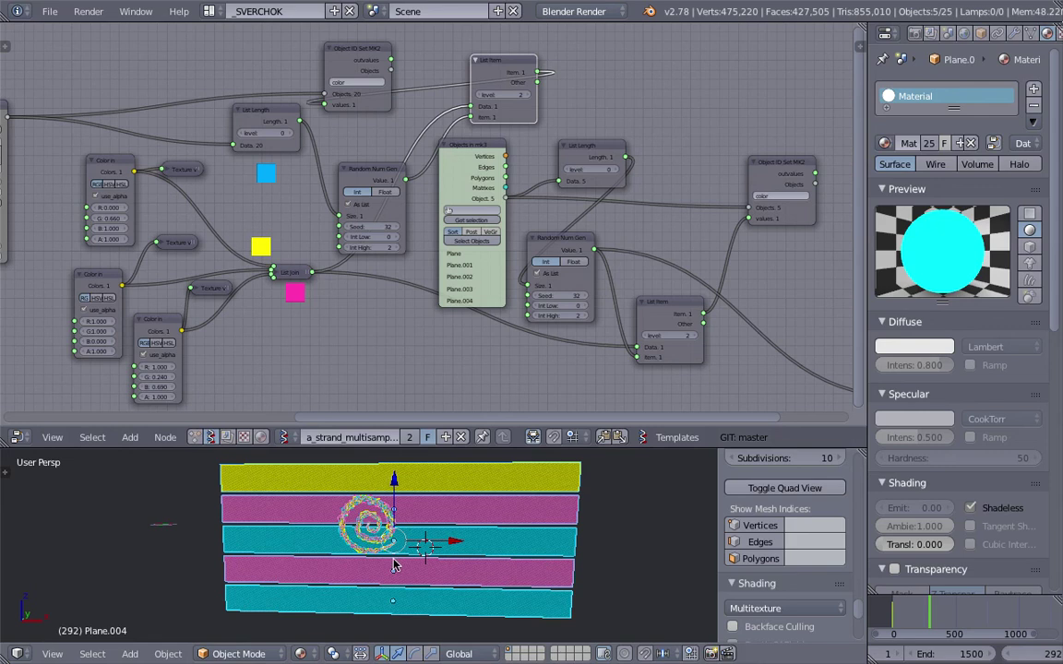
# Maximize the 3D view around the colored spiral and turn off Ambient Occlusion.
pyautogui.scroll(4, 391, 564)
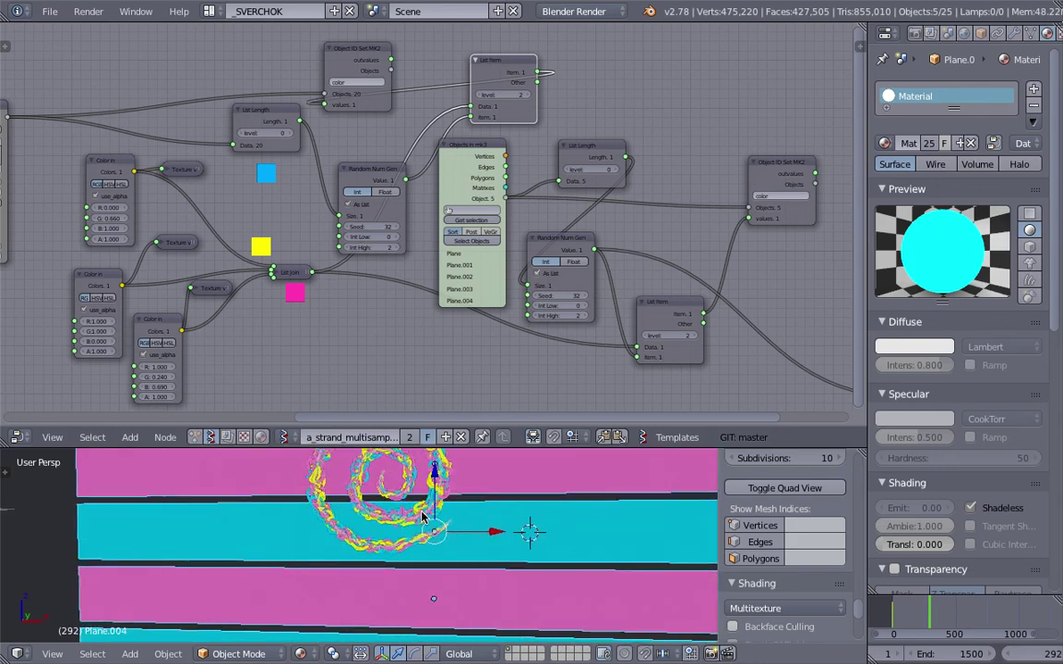
pyautogui.hotkey('ctrl', 'Up')
pyautogui.moveTo(477, 351); pyautogui.dragTo(531, 410, button='middle')
pyautogui.scroll(-3, 532, 409)
pyautogui.scroll(8, 577, 399)
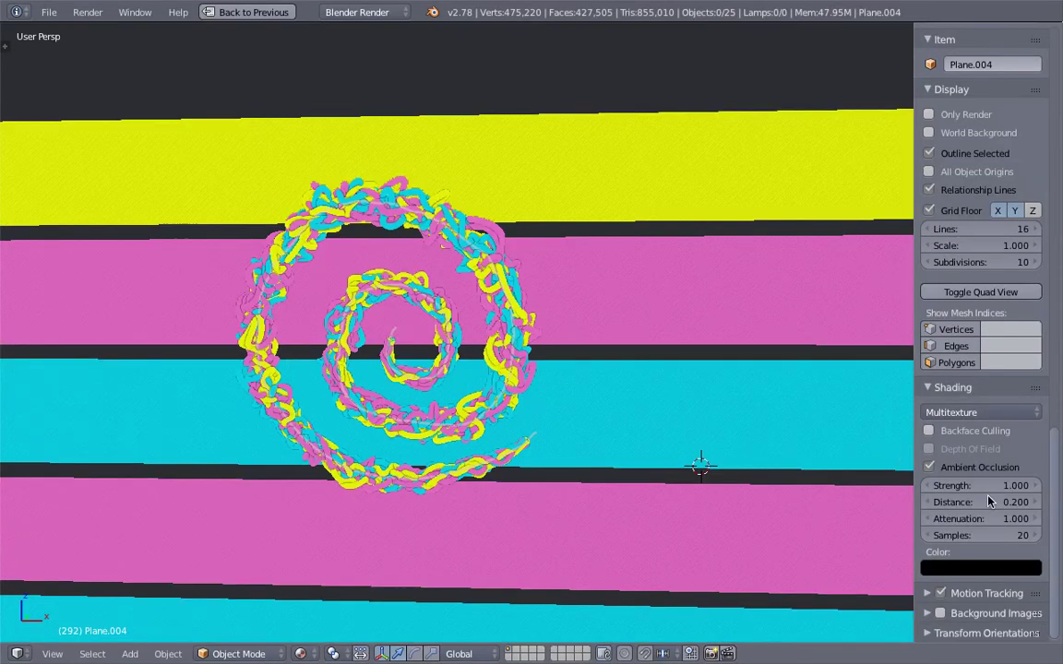
pyautogui.click(979, 467)
pyautogui.moveTo(555, 396); pyautogui.dragTo(535, 411, button='middle')
pyautogui.scroll(2, 585, 397)
pyautogui.moveTo(337, 334); pyautogui.dragTo(363, 308, button='middle')
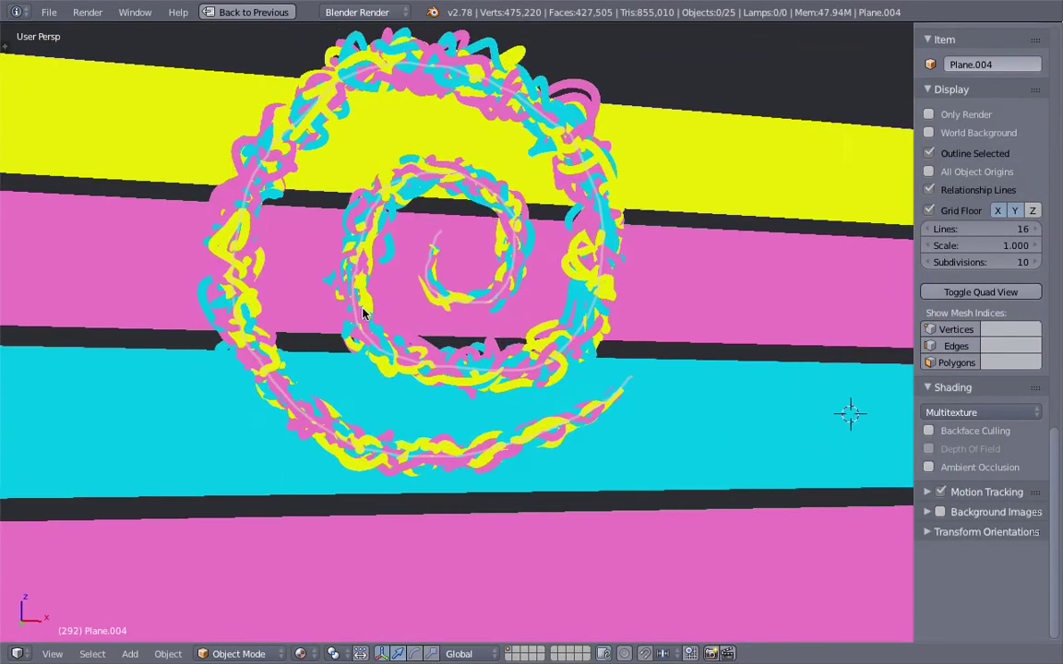
pyautogui.scroll(-6, 365, 311)
pyautogui.moveTo(548, 240); pyautogui.dragTo(206, 51, button='middle')
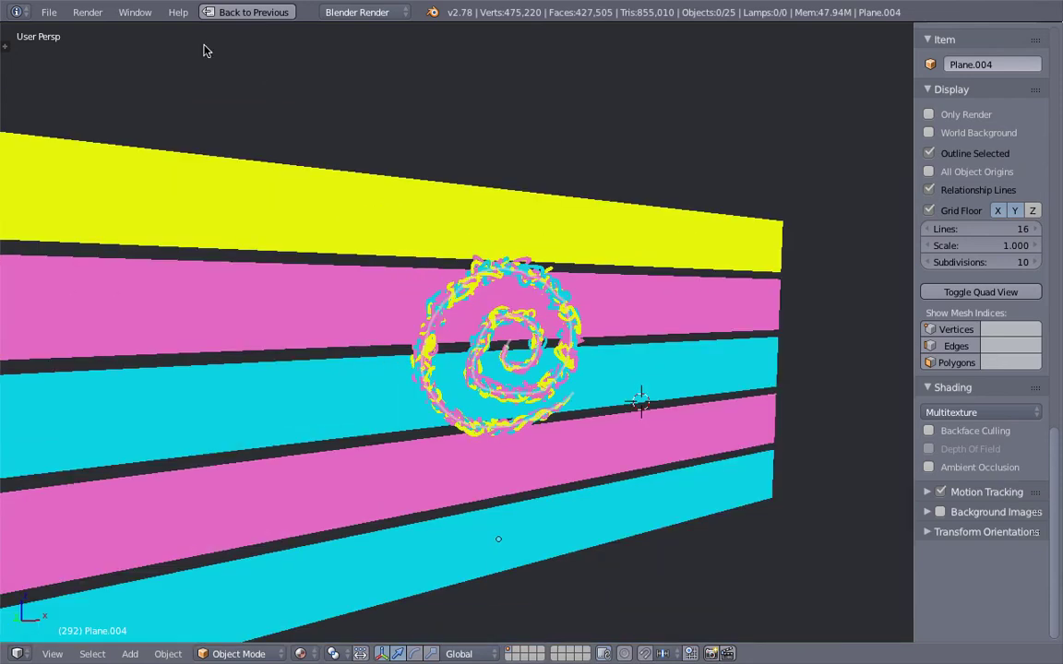
# Restore the previous split layout and save the file over the existing version.
pyautogui.click(241, 13)
pyautogui.moveTo(271, 310); pyautogui.dragTo(401, 250, button='middle')
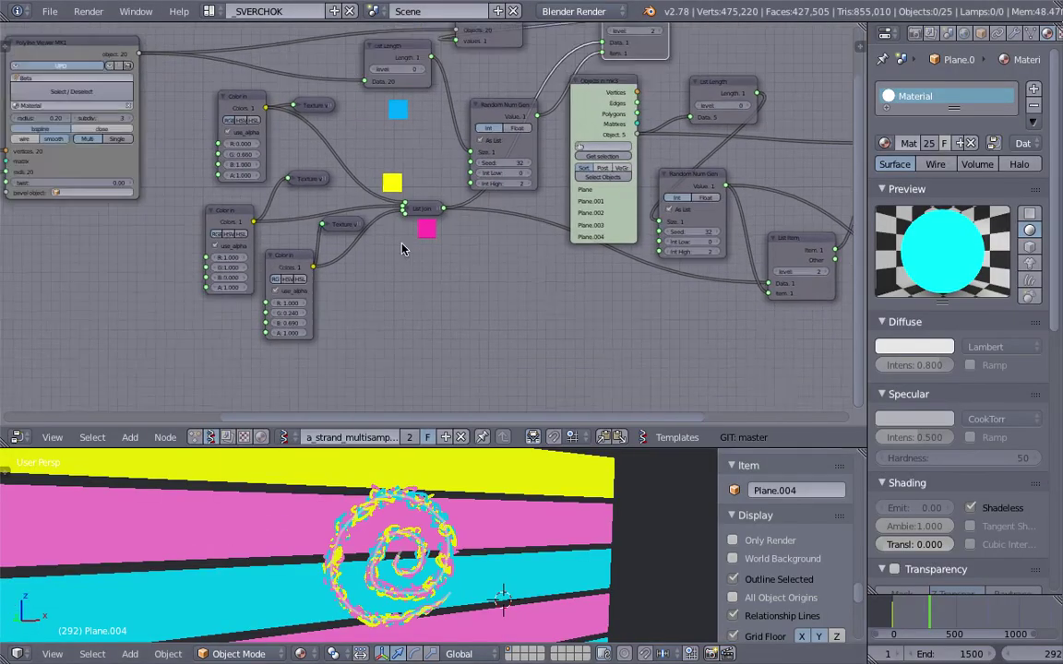
pyautogui.scroll(2, 401, 249)
pyautogui.moveTo(474, 559); pyautogui.dragTo(424, 548, button='middle')
pyautogui.hotkey('ctrl', 's')
pyautogui.press('Return')
# Set the magenta Color in node to R 0.370, G 1.000, B 0.210 and the yellow node's G to 0.490.
pyautogui.moveTo(313, 317); pyautogui.dragTo(366, 290, button='middle')
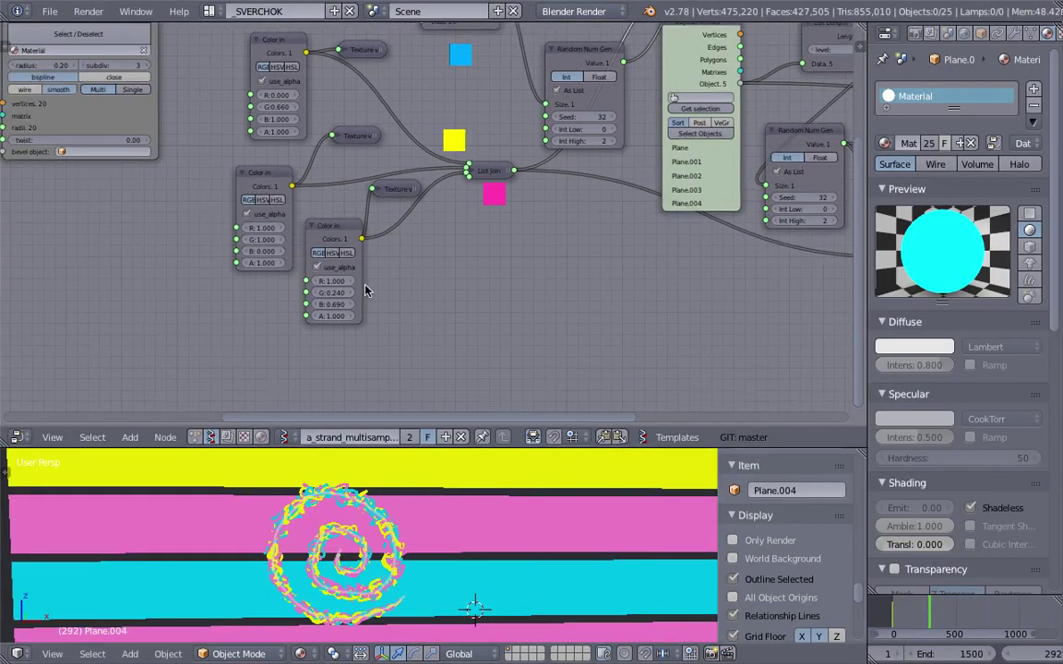
pyautogui.scroll(1, 365, 291)
pyautogui.moveTo(321, 305)
pyautogui.mouseDown()
pyautogui.moveTo(330, 305)
pyautogui.moveTo(325, 292)
pyautogui.moveTo(304, 292)
pyautogui.moveTo(318, 318)
pyautogui.moveTo(304, 318)
pyautogui.mouseUp()
pyautogui.click(324, 306)
pyautogui.write('1')
pyautogui.press('Return')
pyautogui.moveTo(239, 245); pyautogui.dragTo(218, 245)
# Set the first Color in node to R 0.240, G 0.580, B 0.000 and the second node's B to 1.000.
pyautogui.moveTo(248, 170); pyautogui.dragTo(241, 248, button='middle')
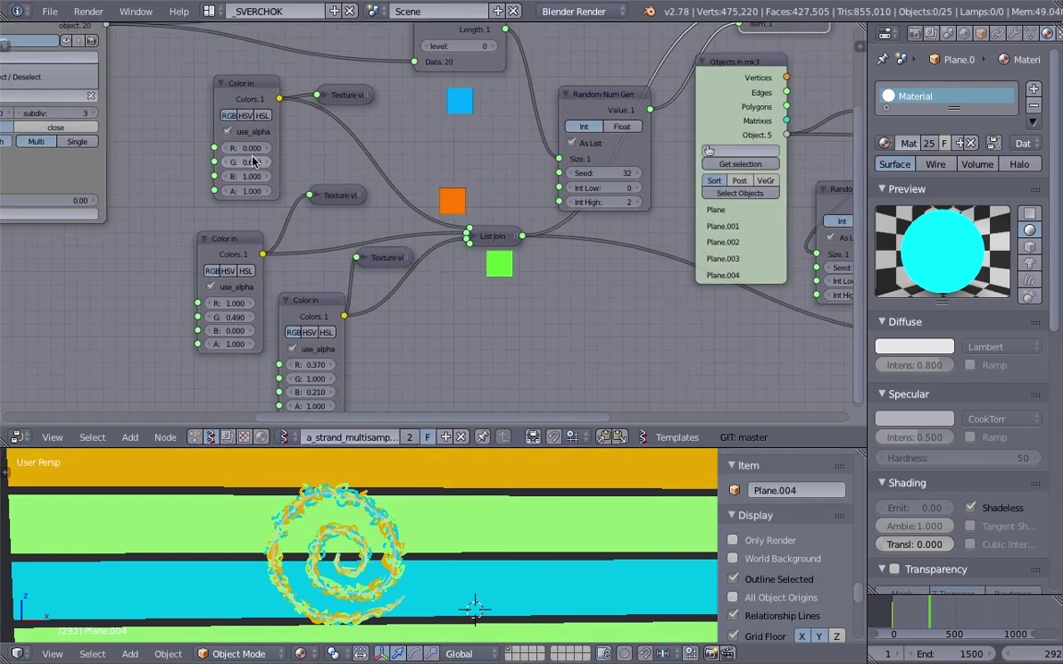
pyautogui.moveTo(244, 148)
pyautogui.mouseDown()
pyautogui.moveTo(261, 147)
pyautogui.moveTo(241, 176)
pyautogui.moveTo(213, 176)
pyautogui.moveTo(250, 149)
pyautogui.moveTo(237, 148)
pyautogui.mouseUp()
pyautogui.scroll(-1, 433, 291)
pyautogui.moveTo(440, 297); pyautogui.dragTo(444, 259, button='middle')
# Move the List Join node up, level with the area above the second Texture viewer.
pyautogui.moveTo(457, 197); pyautogui.dragTo(433, 125)
pyautogui.moveTo(506, 230); pyautogui.dragTo(402, 285, button='middle')
pyautogui.scroll(-1, 472, 245)
pyautogui.moveTo(571, 233); pyautogui.dragTo(496, 264, button='middle')
pyautogui.scroll(-3, 537, 267)
pyautogui.scroll(1, 522, 320)
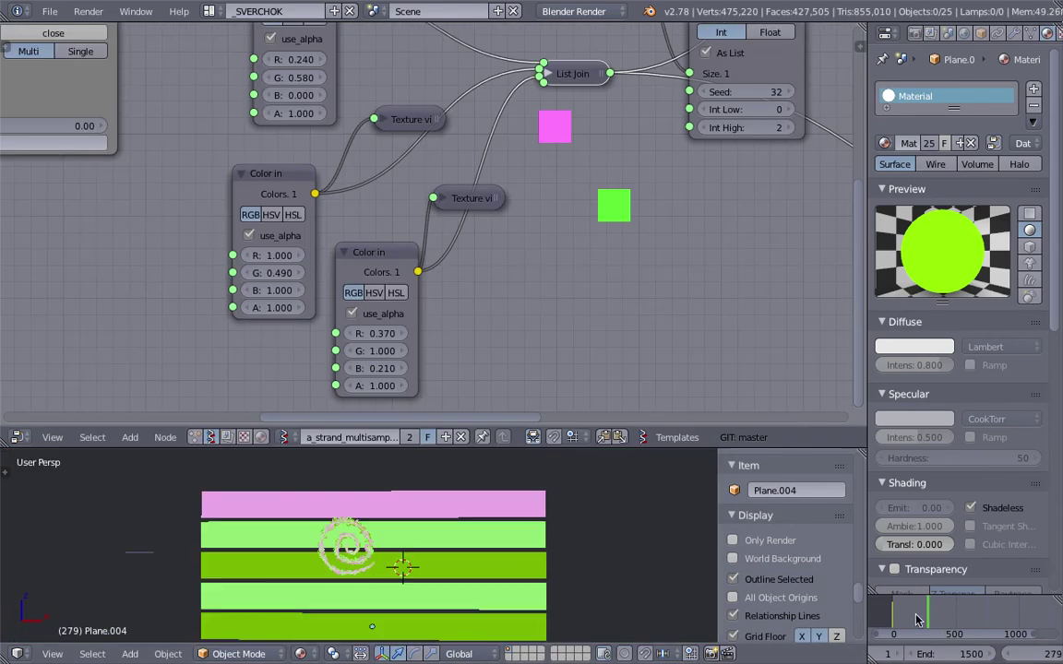
# At frame 187, draw large grease pencil letters across the plane strips around the spiral, and advance the timeline to frame 352.
pyautogui.click(916, 619)
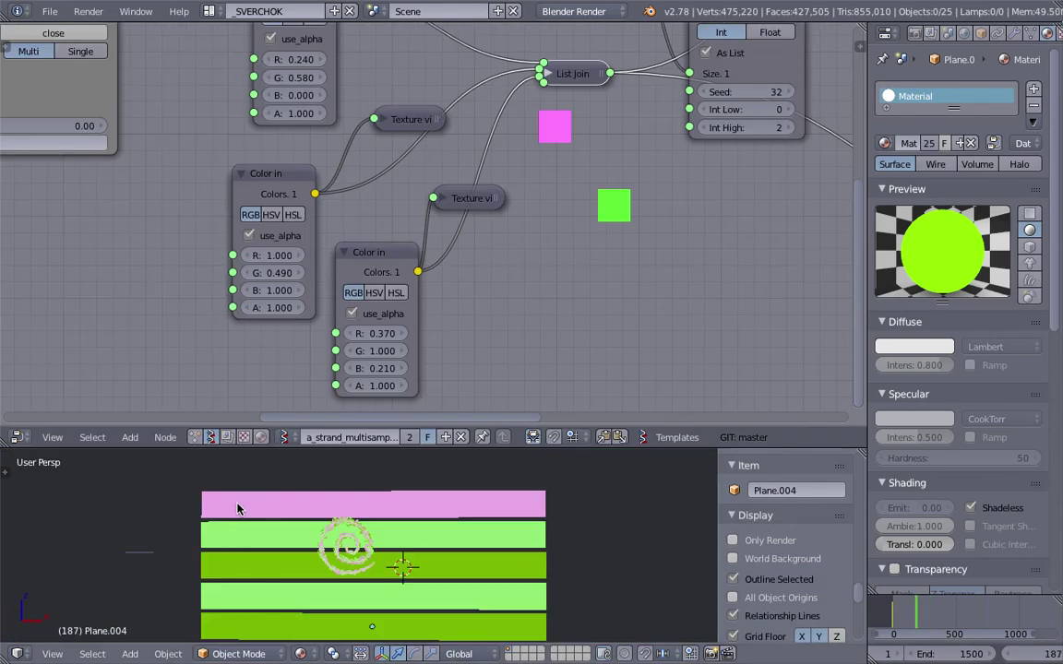
pyautogui.moveTo(241, 503); pyautogui.dragTo(239, 516)
pyautogui.moveTo(269, 583)
pyautogui.mouseDown()
pyautogui.moveTo(238, 557)
pyautogui.moveTo(322, 608)
pyautogui.mouseUp()
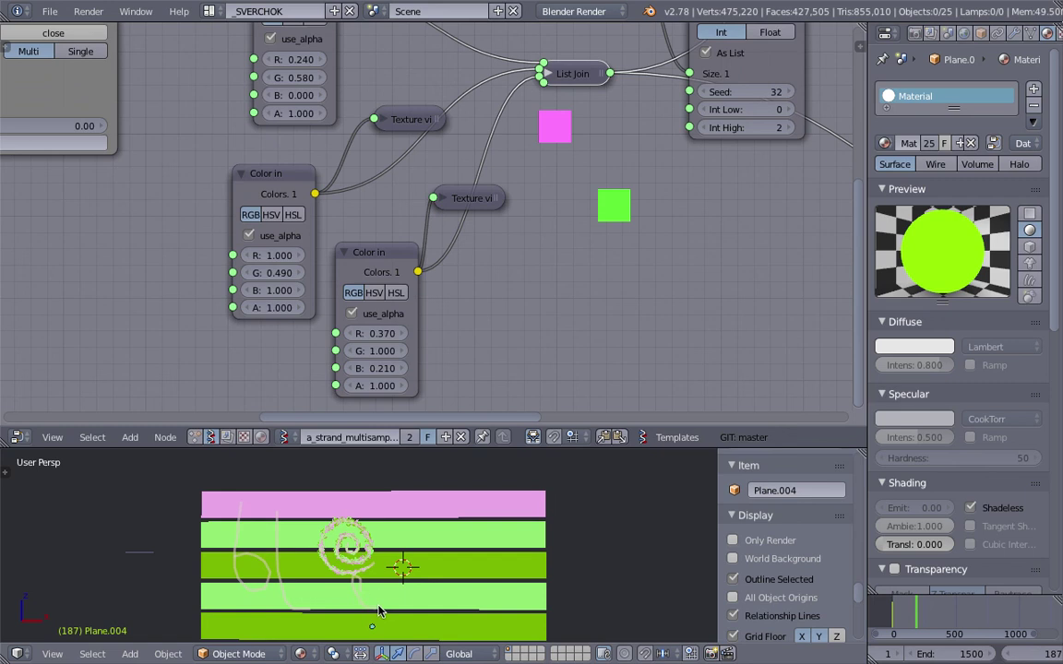
pyautogui.moveTo(410, 557)
pyautogui.mouseDown()
pyautogui.moveTo(491, 545)
pyautogui.moveTo(471, 573)
pyautogui.mouseUp()
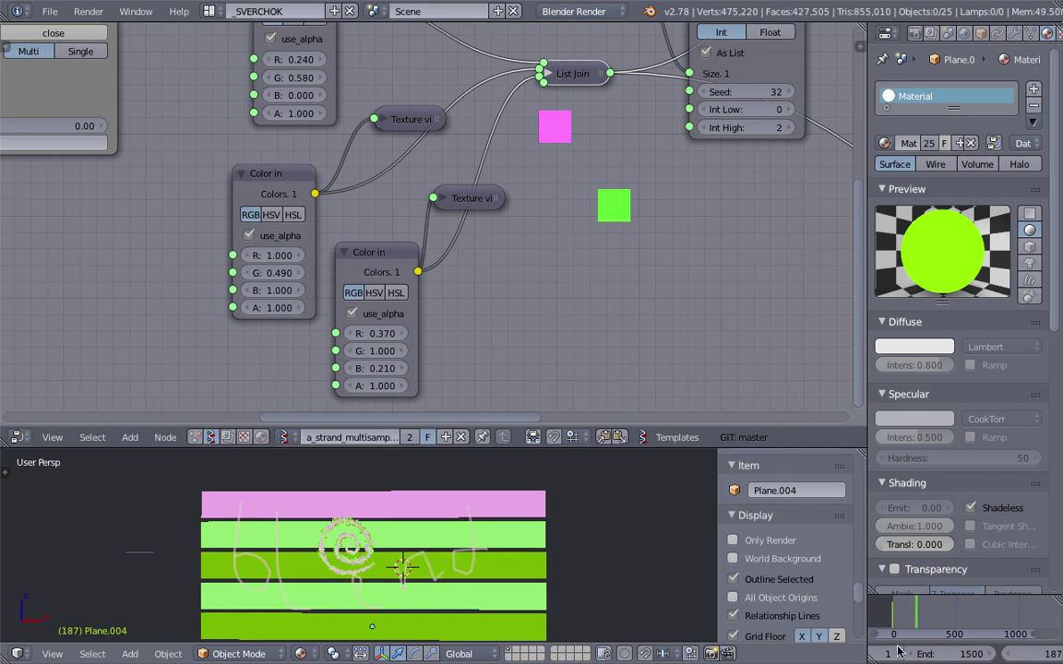
pyautogui.click(937, 613)
pyautogui.scroll(2, 446, 610)
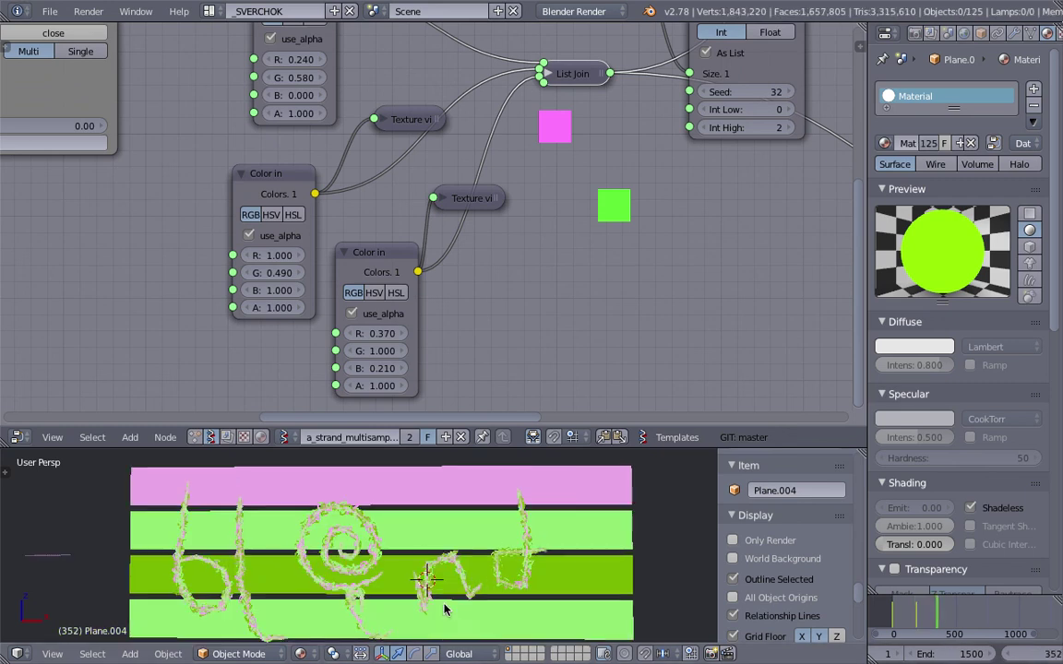
pyautogui.moveTo(450, 560); pyautogui.dragTo(413, 542, button='middle')
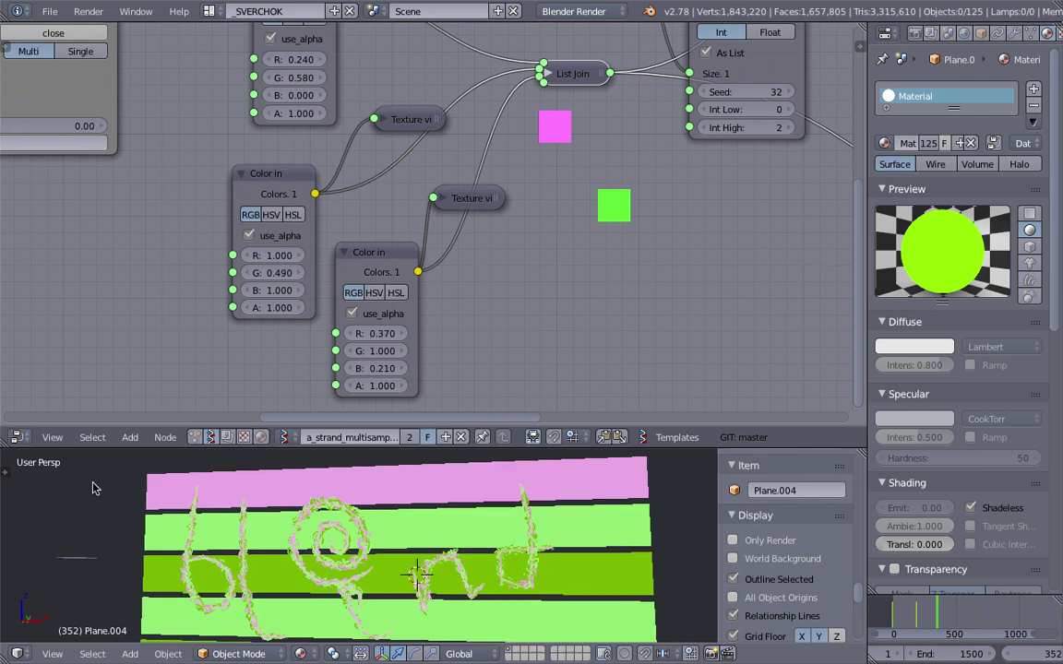
# Enlarge the 3D view with its tool shelf shown and turn off Additive Drawing for the grease pencil.
pyautogui.click(12, 469)
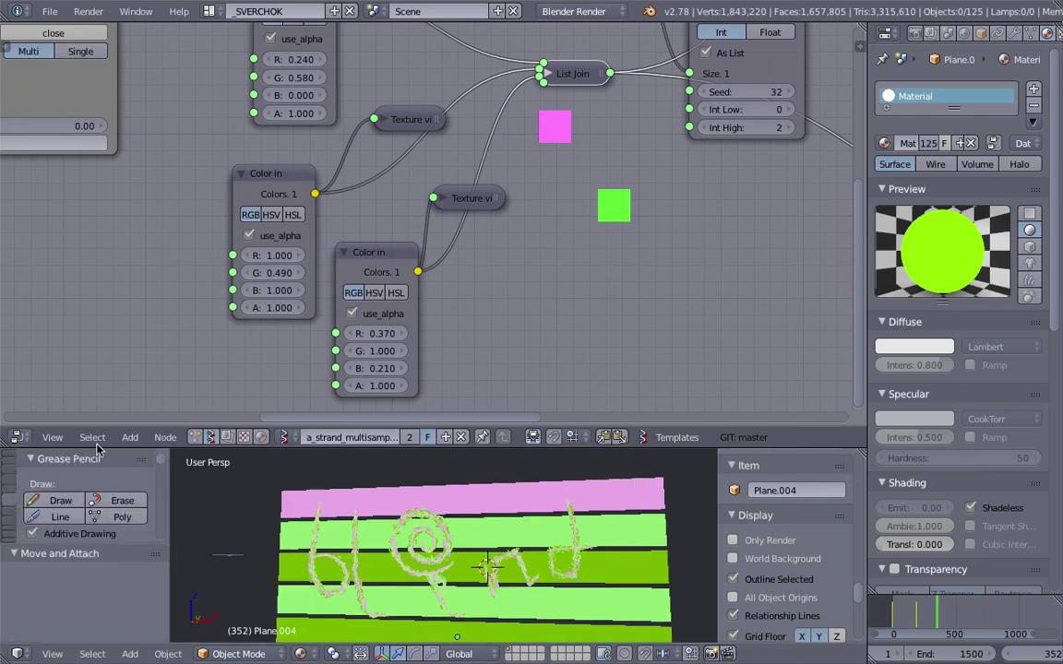
pyautogui.moveTo(117, 357); pyautogui.dragTo(145, 236)
pyautogui.click(42, 326)
pyautogui.moveTo(574, 529); pyautogui.dragTo(633, 546, button='middle')
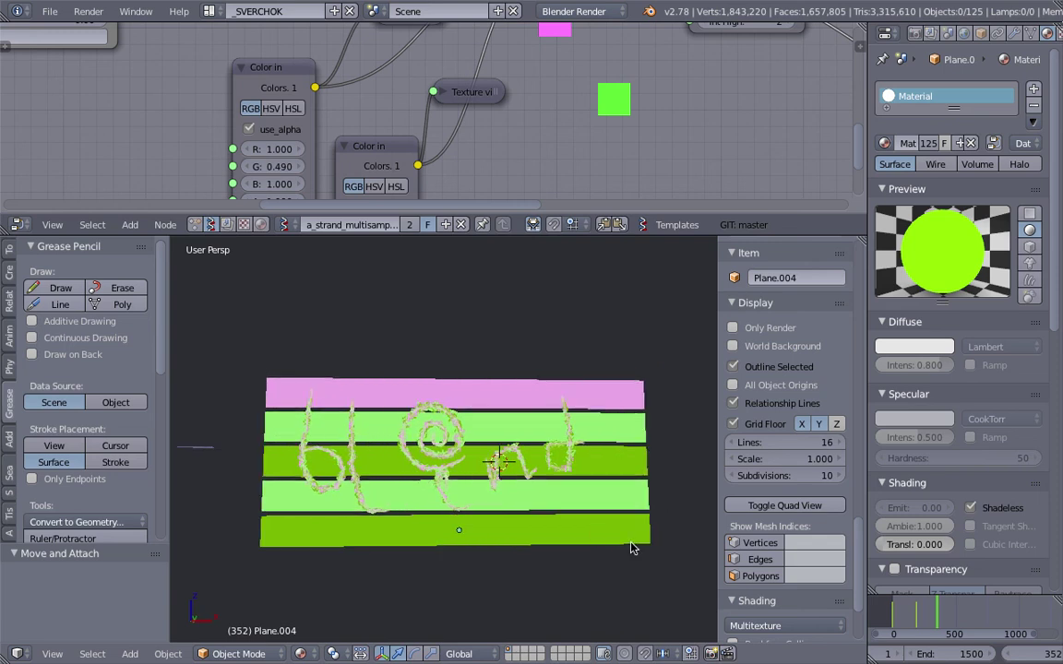
# At frame 516, draw one long zigzag grease pencil stroke across the strips, and advance the timeline to frame 680.
pyautogui.click(957, 617)
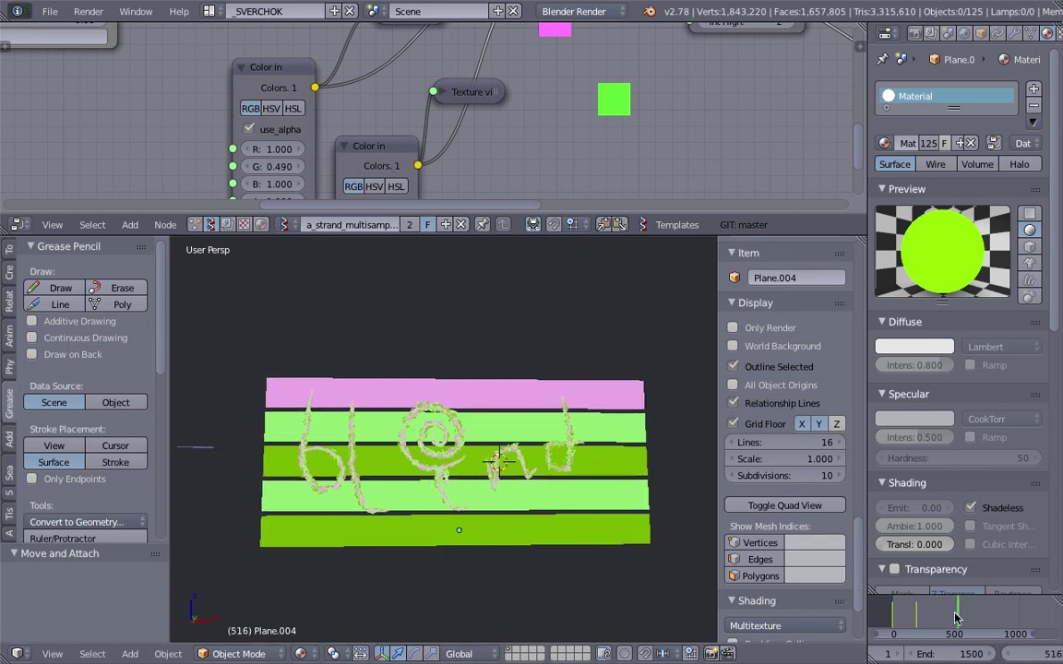
pyautogui.moveTo(308, 407)
pyautogui.mouseDown()
pyautogui.moveTo(289, 458)
pyautogui.moveTo(348, 425)
pyautogui.mouseUp()
pyautogui.moveTo(425, 484); pyautogui.dragTo(489, 446)
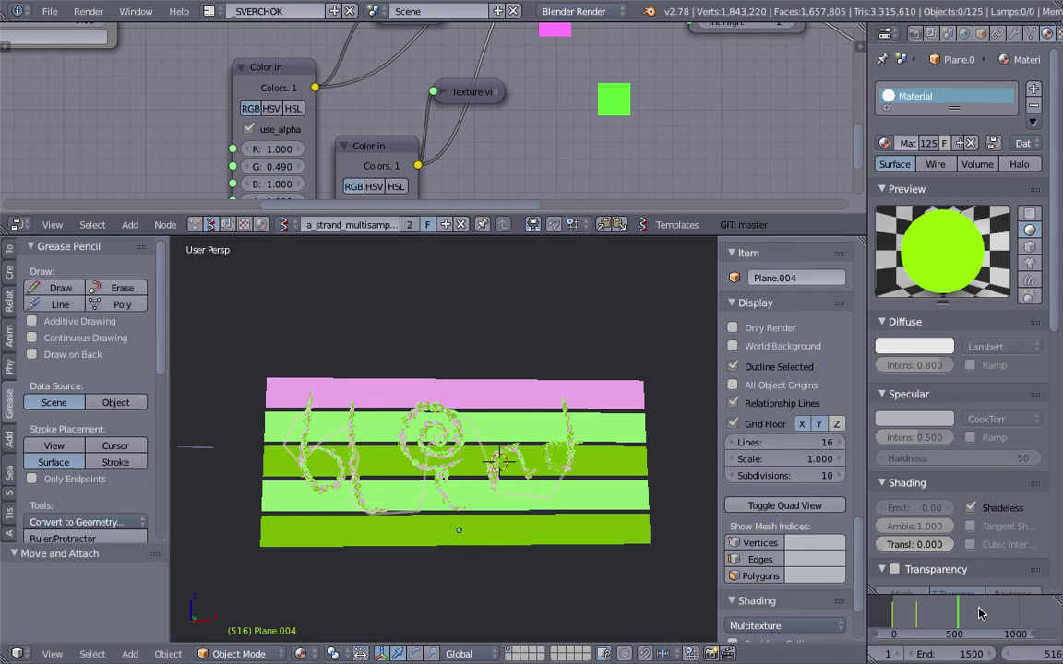
pyautogui.click(979, 613)
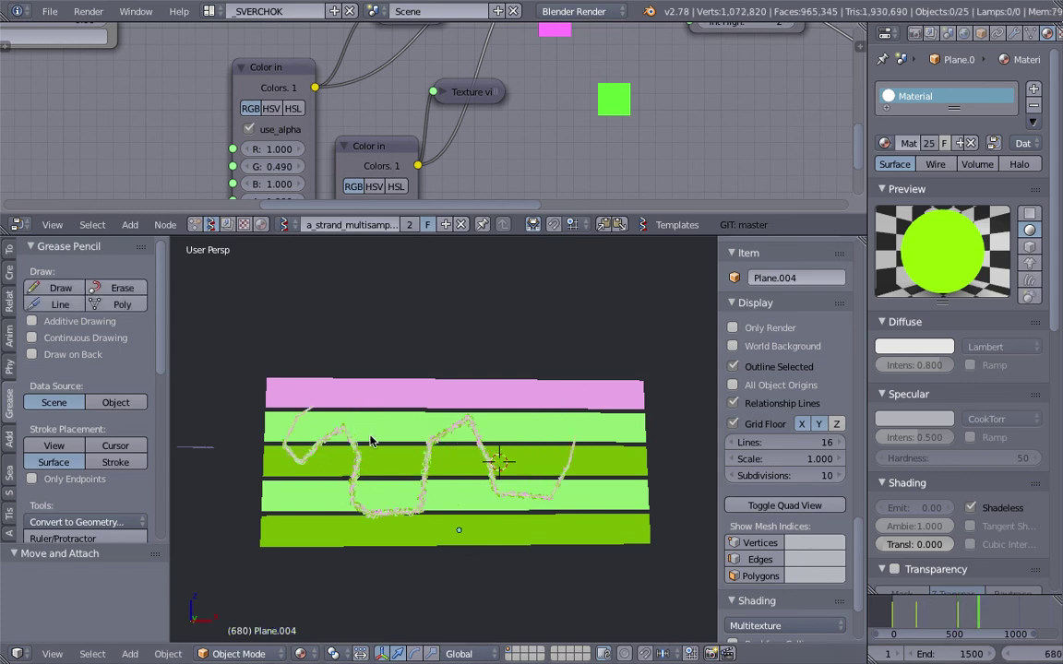
# Draw four short separate grease pencil strokes above the strips and advance the timeline to frame 791.
pyautogui.scroll(5, 389, 463)
pyautogui.moveTo(389, 463)
pyautogui.mouseDown(button='middle')
pyautogui.moveTo(381, 433)
pyautogui.moveTo(361, 423)
pyautogui.moveTo(375, 426)
pyautogui.moveTo(329, 449)
pyautogui.moveTo(397, 477)
pyautogui.moveTo(571, 487)
pyautogui.moveTo(398, 387)
pyautogui.mouseUp(button='middle')
pyautogui.moveTo(376, 392); pyautogui.dragTo(340, 311)
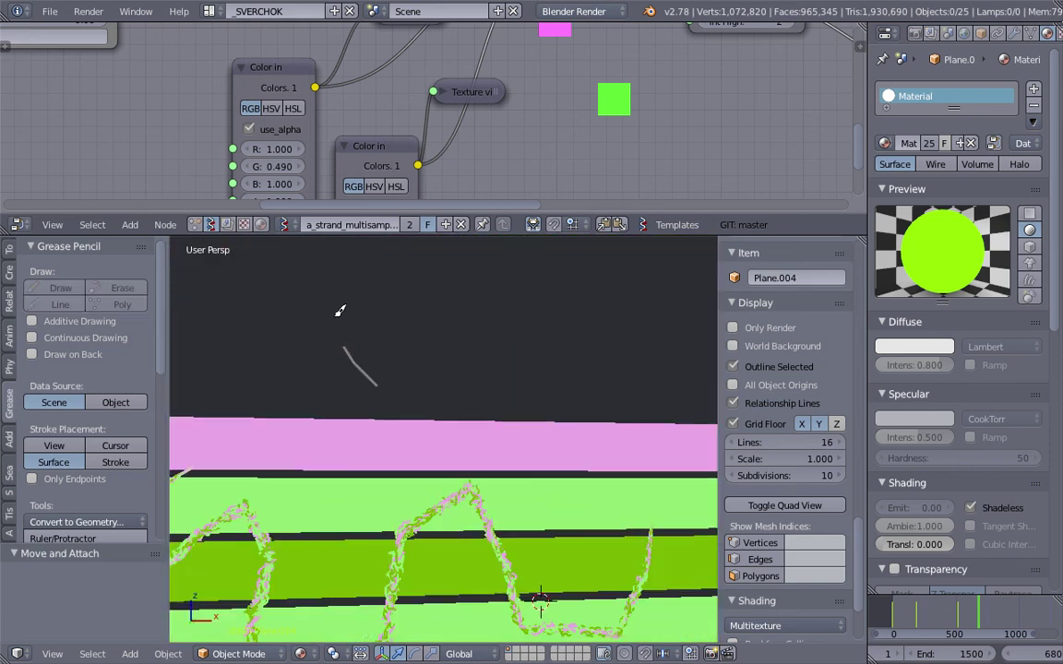
pyautogui.moveTo(424, 252); pyautogui.dragTo(423, 315)
pyautogui.moveTo(461, 372)
pyautogui.mouseDown()
pyautogui.moveTo(518, 319)
pyautogui.moveTo(536, 397)
pyautogui.mouseUp()
pyautogui.scroll(-3, 591, 367)
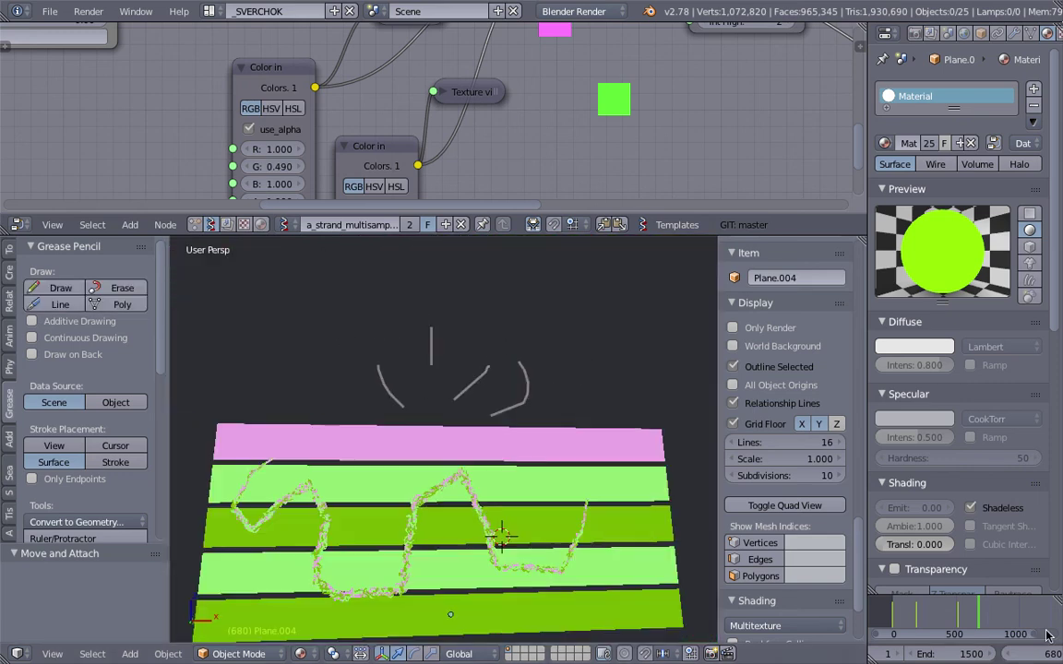
pyautogui.click(991, 618)
# Draw six long fanned grease pencil strokes above the strips and advance the timeline to frame 942.
pyautogui.scroll(4, 439, 385)
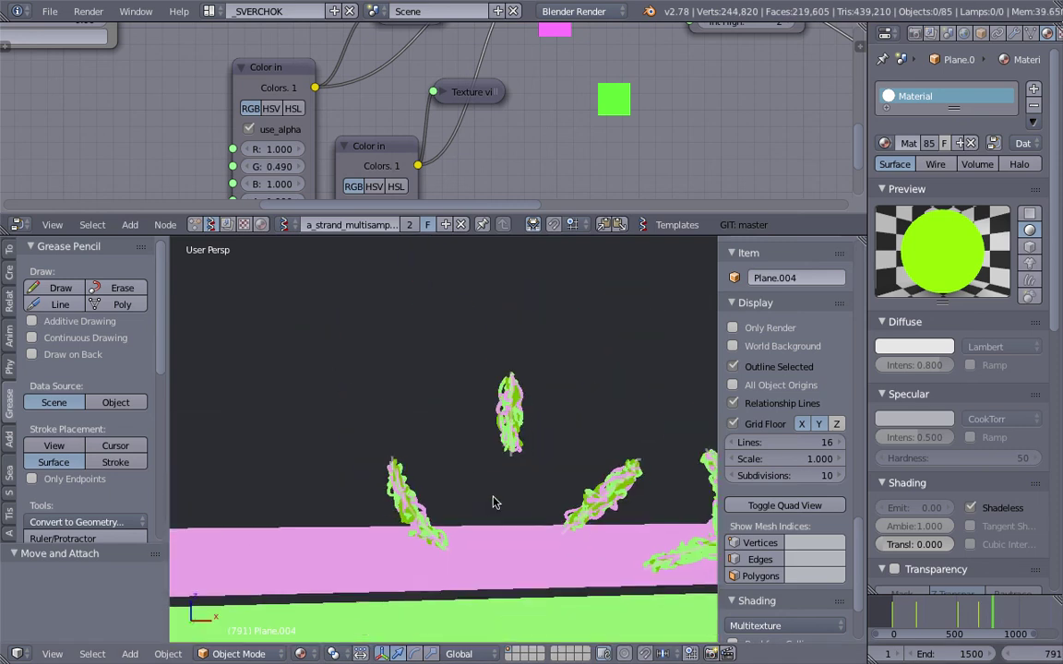
pyautogui.moveTo(328, 277)
pyautogui.mouseDown()
pyautogui.moveTo(287, 346)
pyautogui.moveTo(310, 509)
pyautogui.mouseUp()
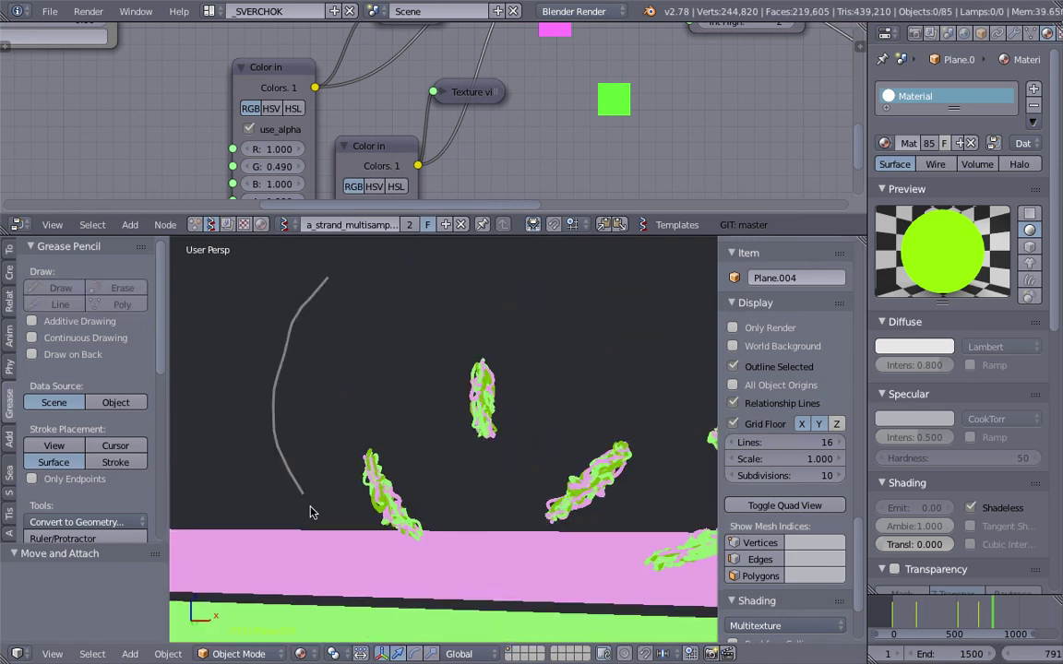
pyautogui.moveTo(348, 298); pyautogui.dragTo(459, 498)
pyautogui.moveTo(384, 261); pyautogui.dragTo(698, 480)
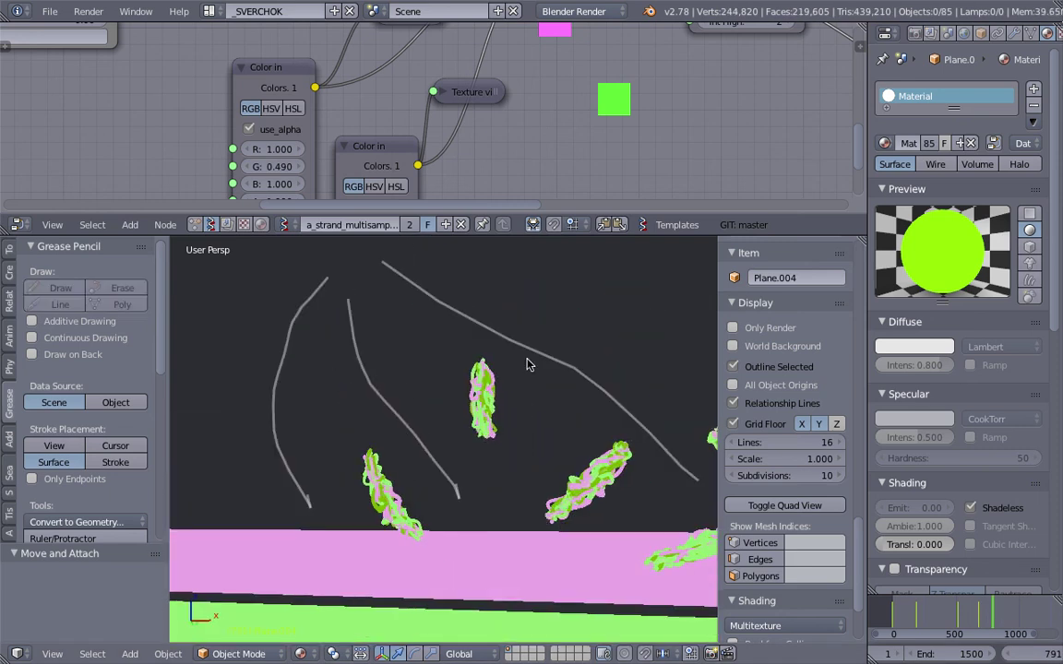
pyautogui.scroll(-5, 503, 353)
pyautogui.moveTo(421, 348); pyautogui.dragTo(620, 429)
pyautogui.moveTo(408, 322); pyautogui.dragTo(673, 394)
pyautogui.moveTo(397, 298); pyautogui.dragTo(636, 330)
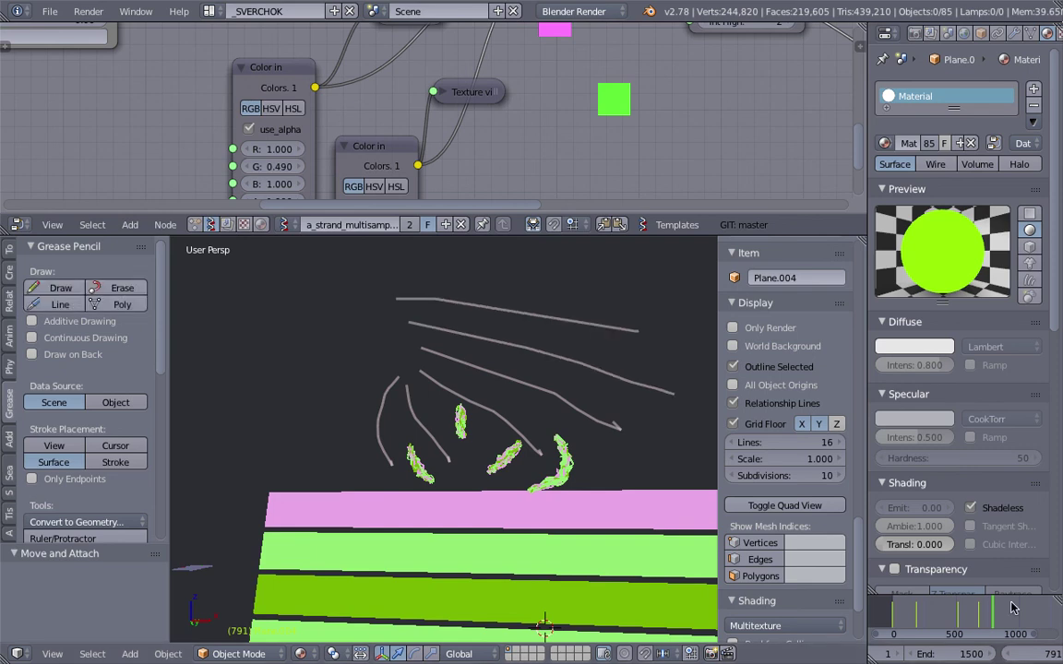
pyautogui.click(1009, 607)
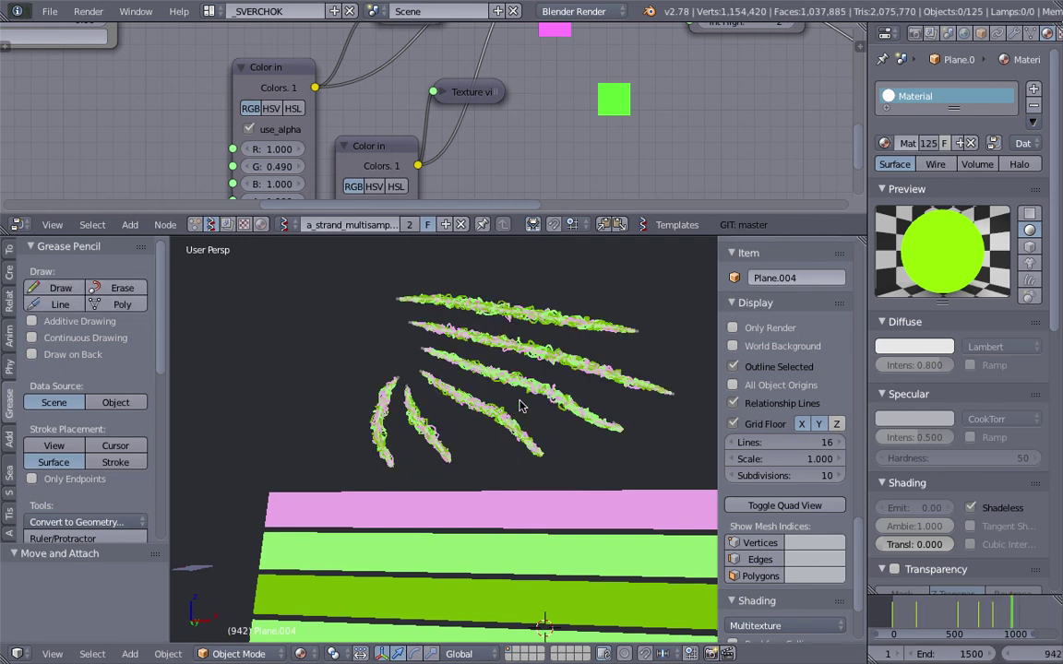
# Give the node editor more height and bring the whole node tree into view.
pyautogui.scroll(2, 492, 415)
pyautogui.keyDown('shift'); pyautogui.moveTo(441, 434); pyautogui.dragTo(401, 452, button='middle'); pyautogui.keyUp('shift')
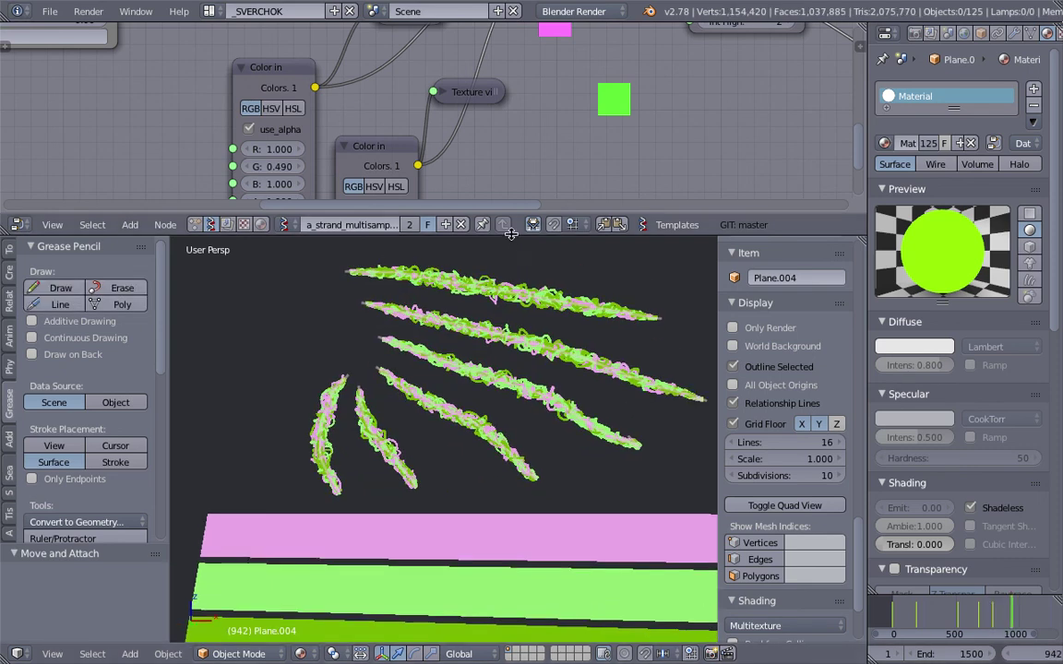
pyautogui.moveTo(514, 236); pyautogui.dragTo(516, 369)
pyautogui.scroll(-5, 522, 277)
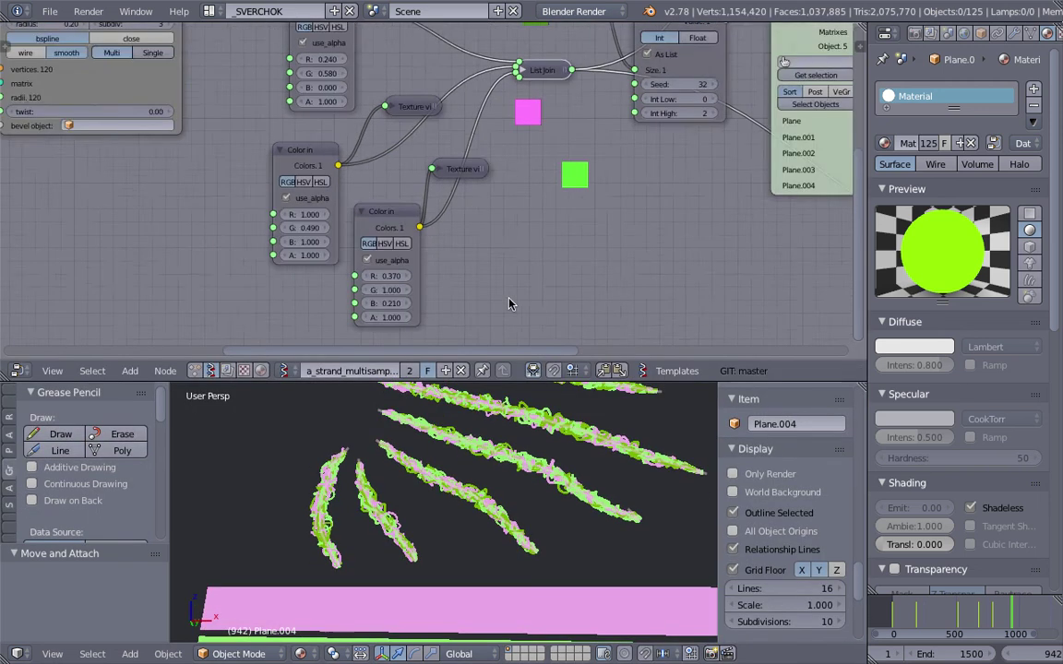
pyautogui.scroll(-3, 525, 213)
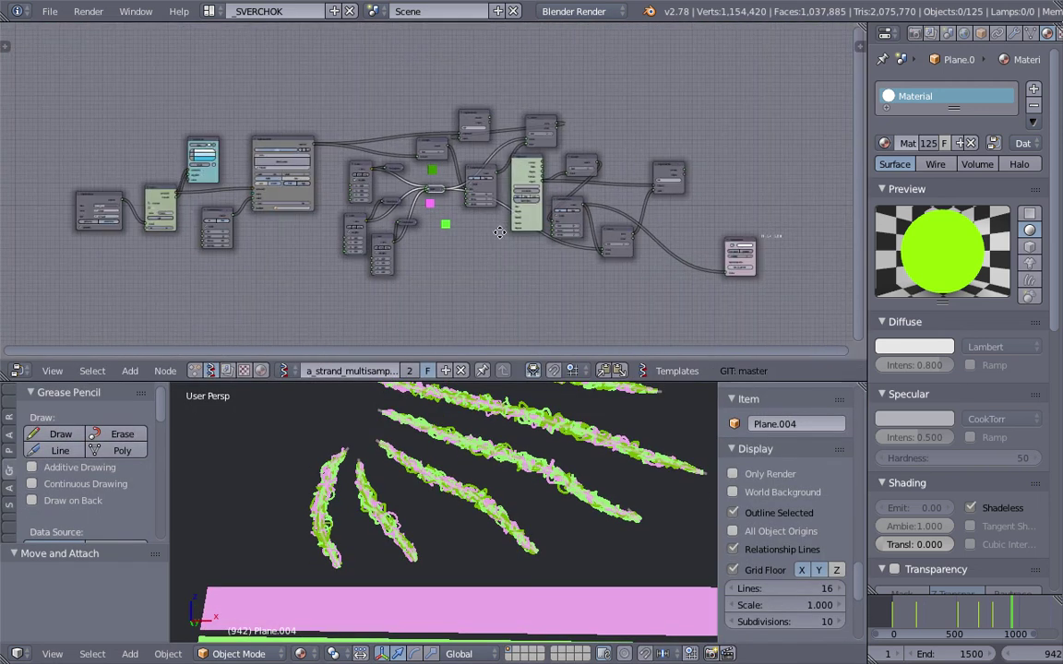